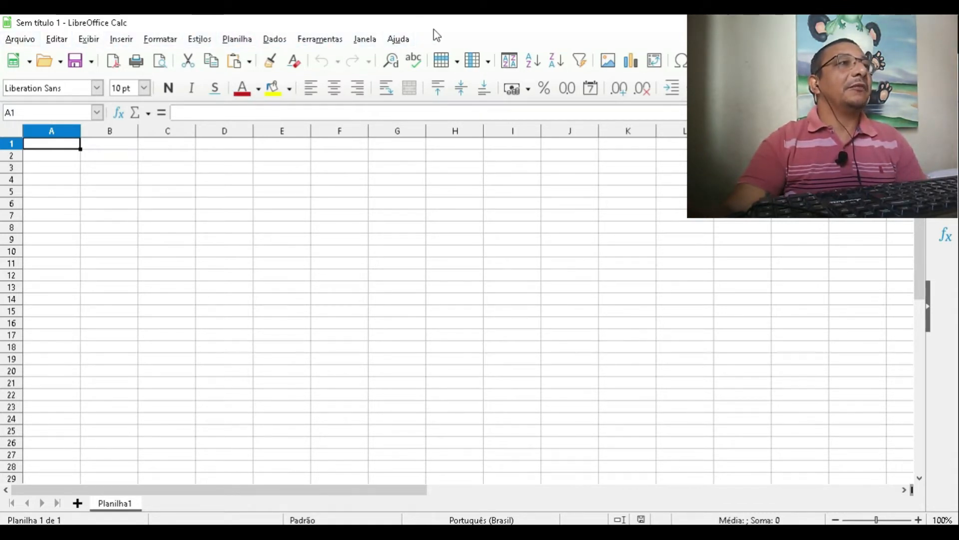
Look over the available file, editing and formatting commands, including the row height options.
click(20, 40)
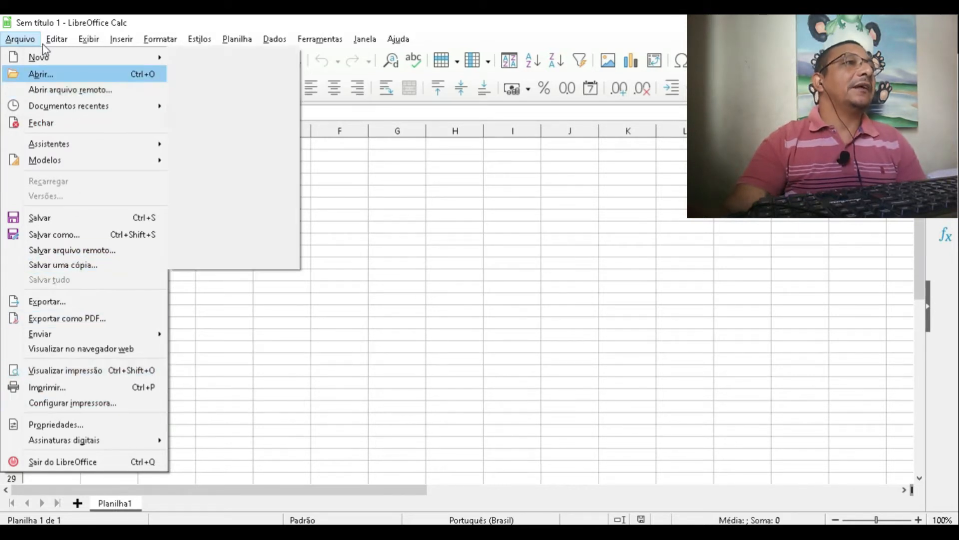
click(59, 28)
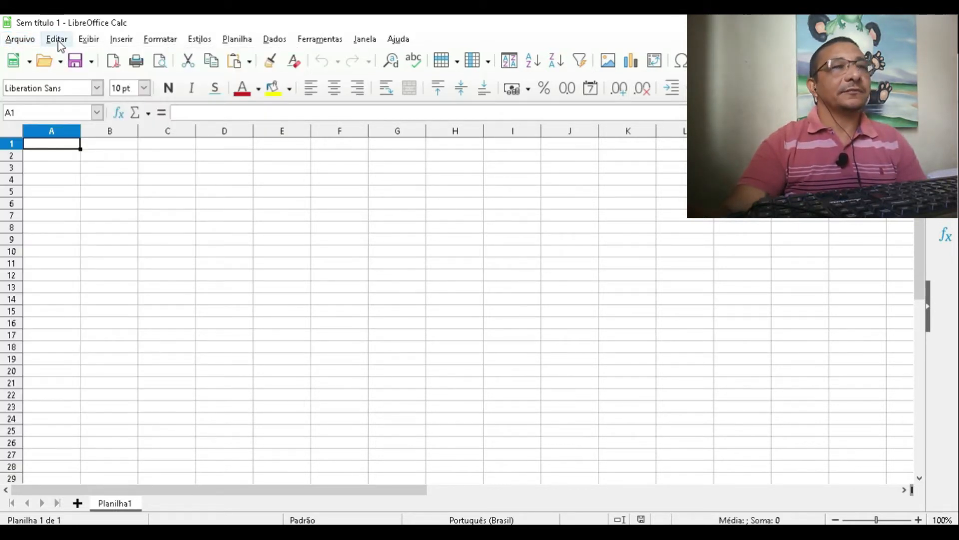
click(60, 45)
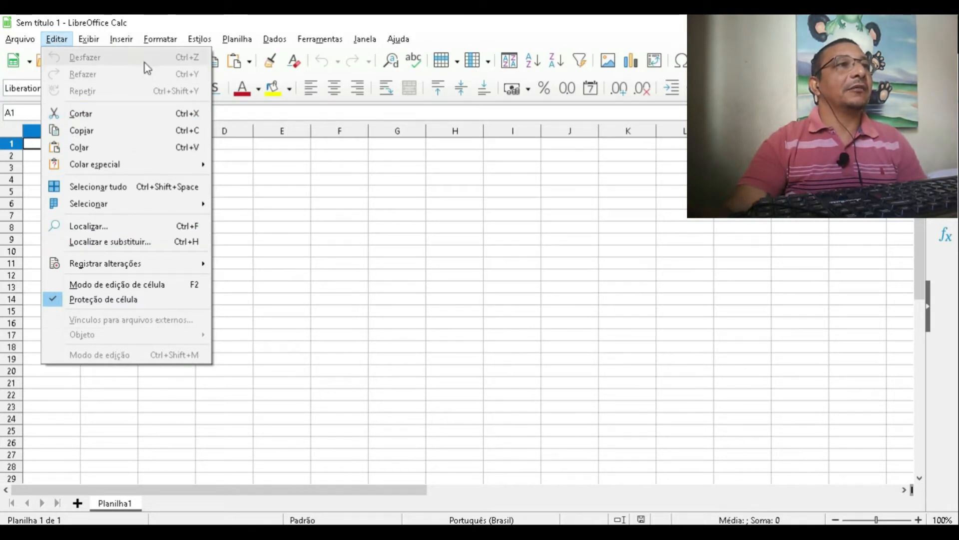
click(152, 41)
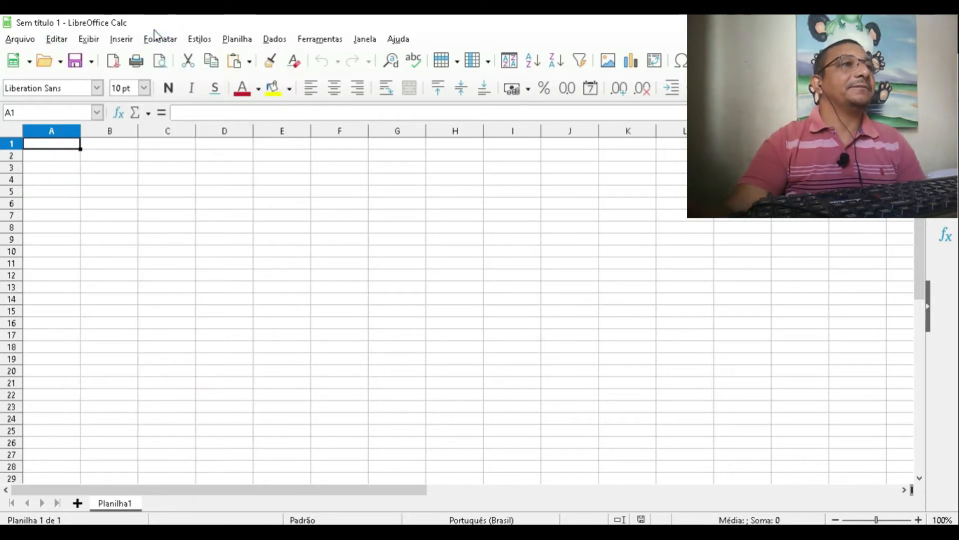
click(159, 39)
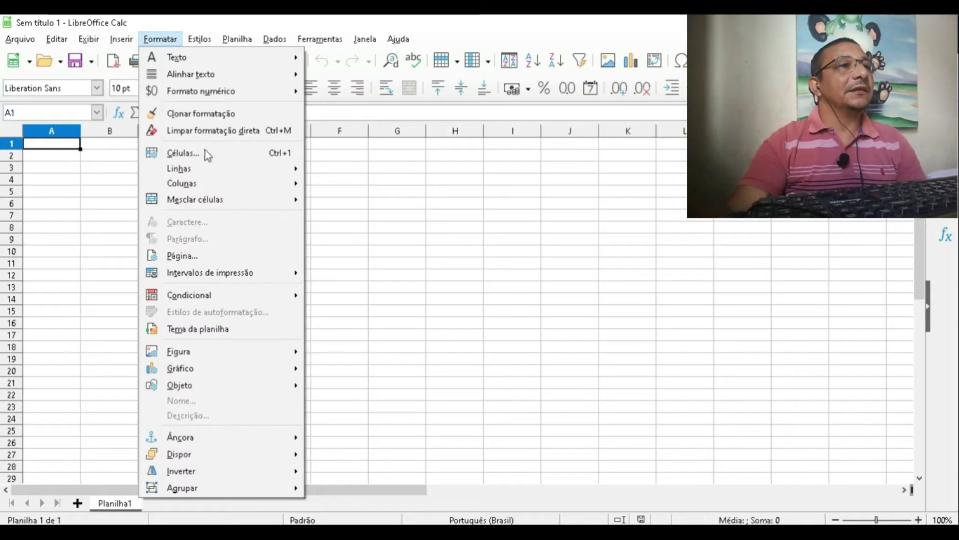
mouse_move(200, 384)
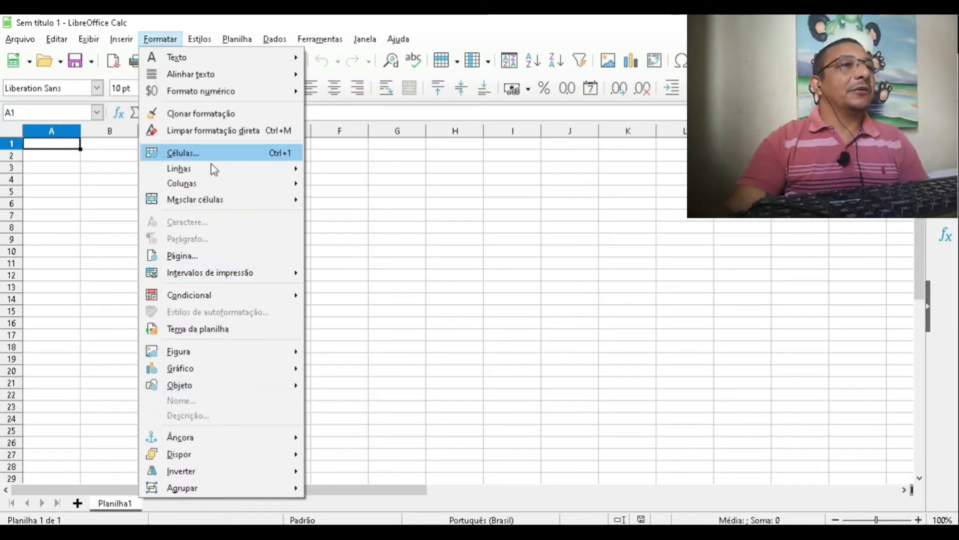
mouse_move(220, 169)
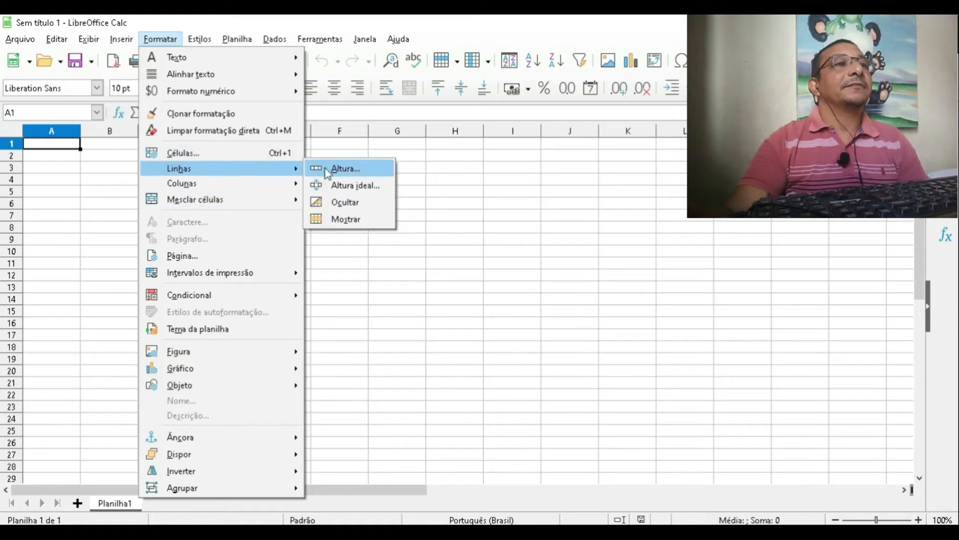
click(502, 166)
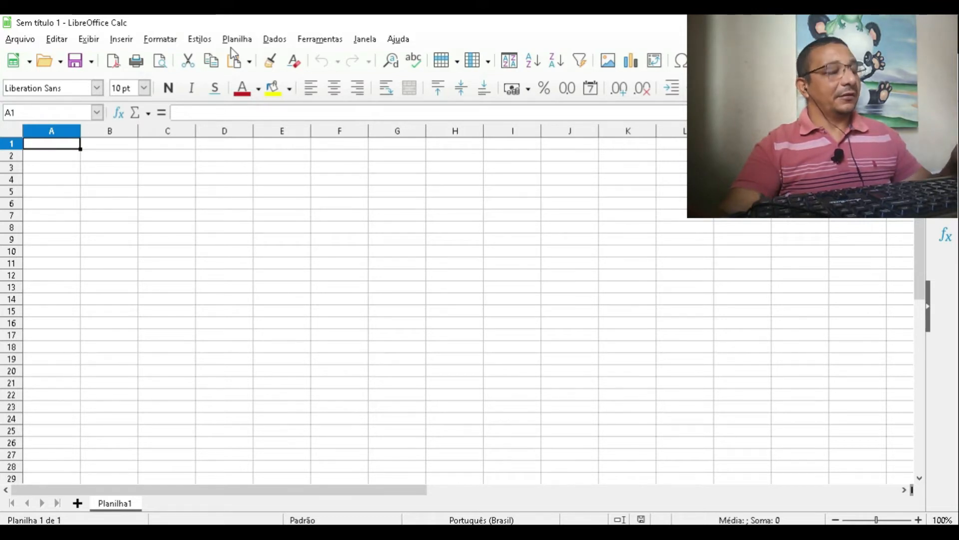
key(alt+e)
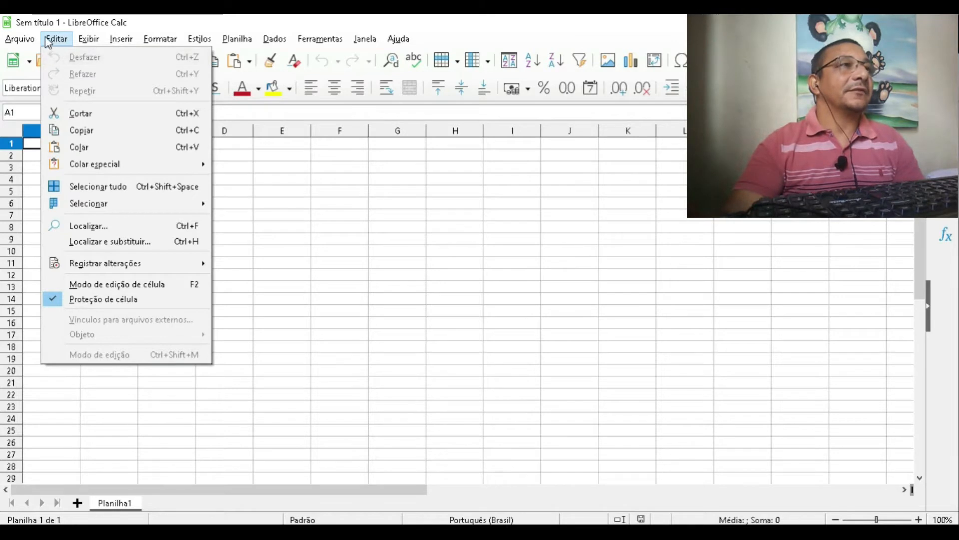
mouse_move(121, 39)
click(498, 215)
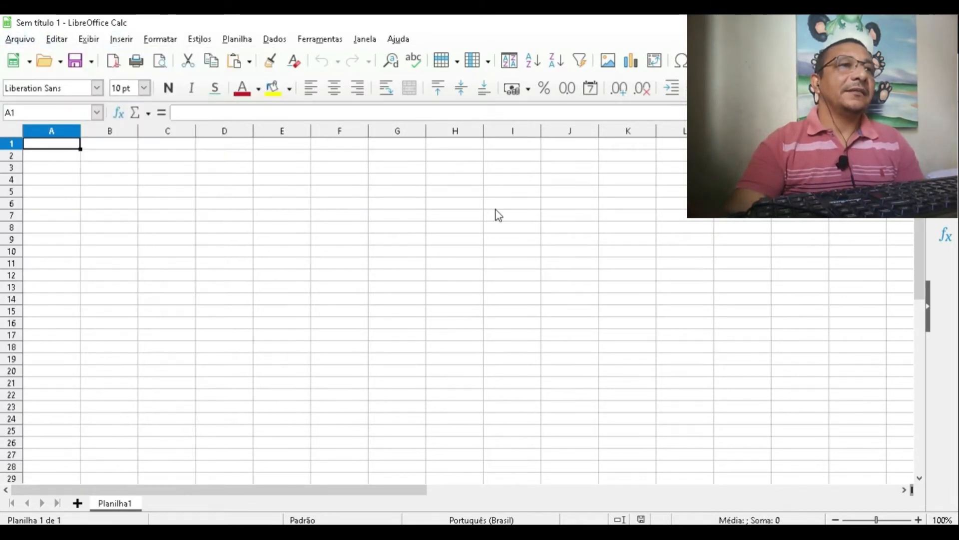
Select cell I4 and check the name management option offered for its cell reference.
click(537, 181)
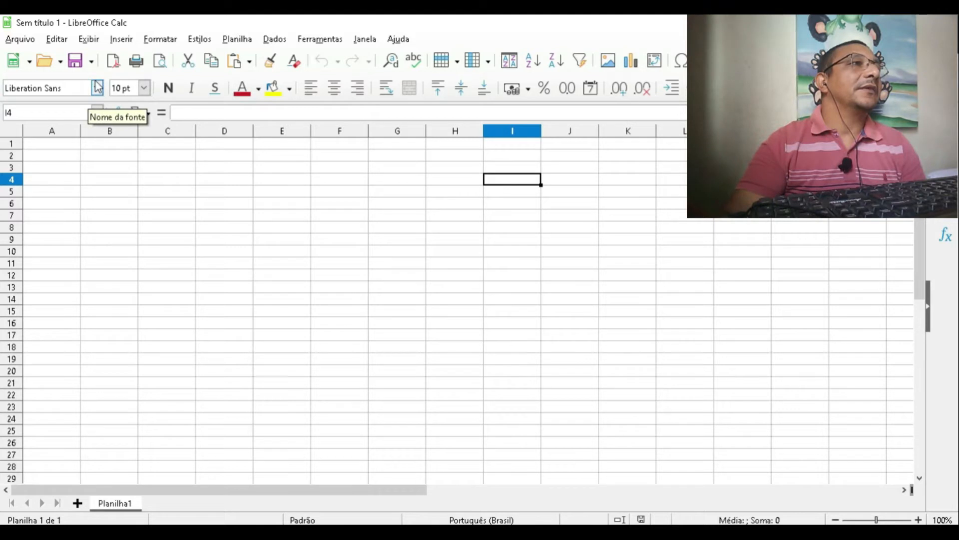
click(98, 112)
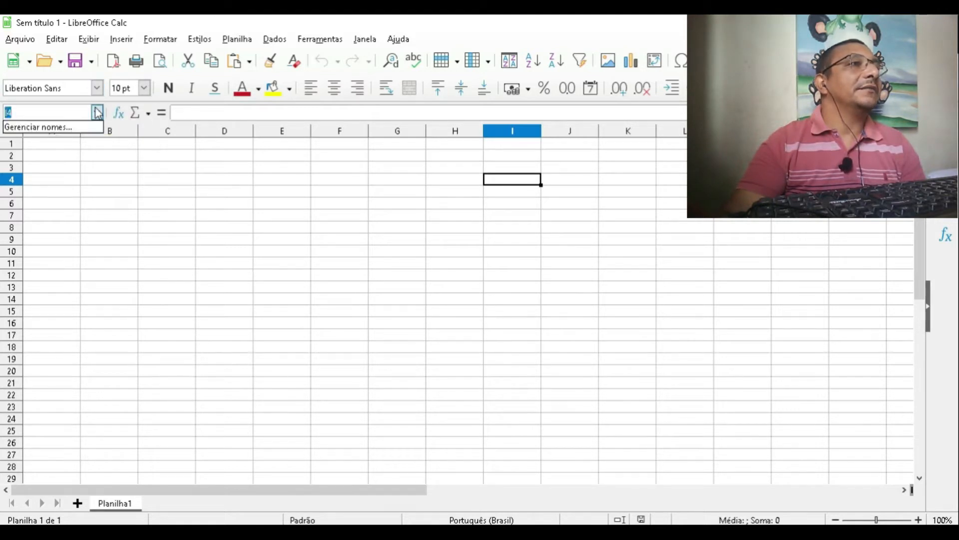
click(98, 116)
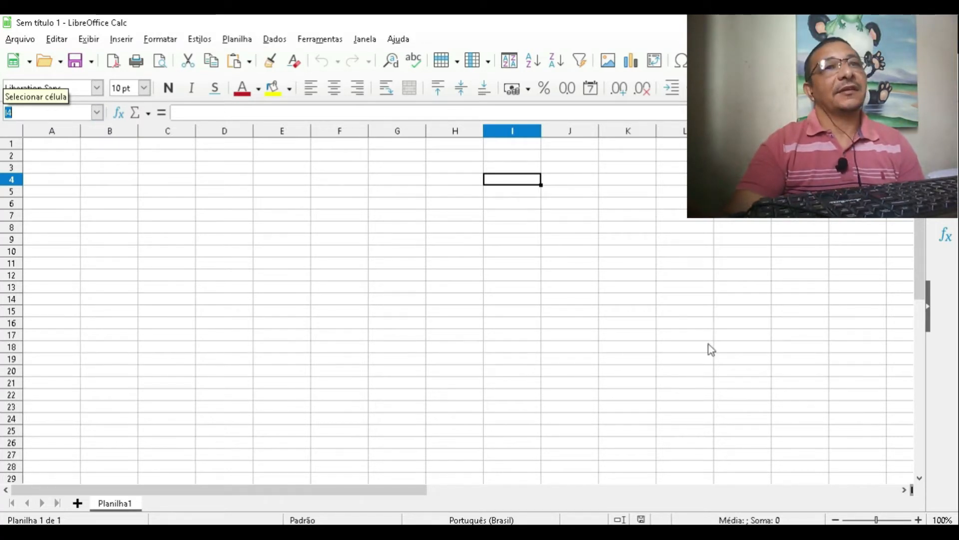
Select cells A1 and B1 and continue cell by cell along row 1 to F1.
click(59, 146)
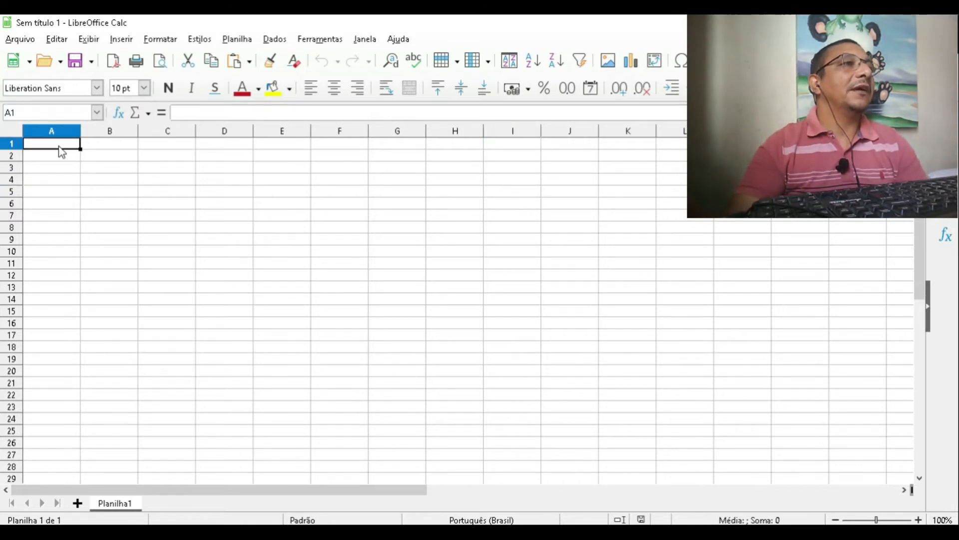
click(133, 148)
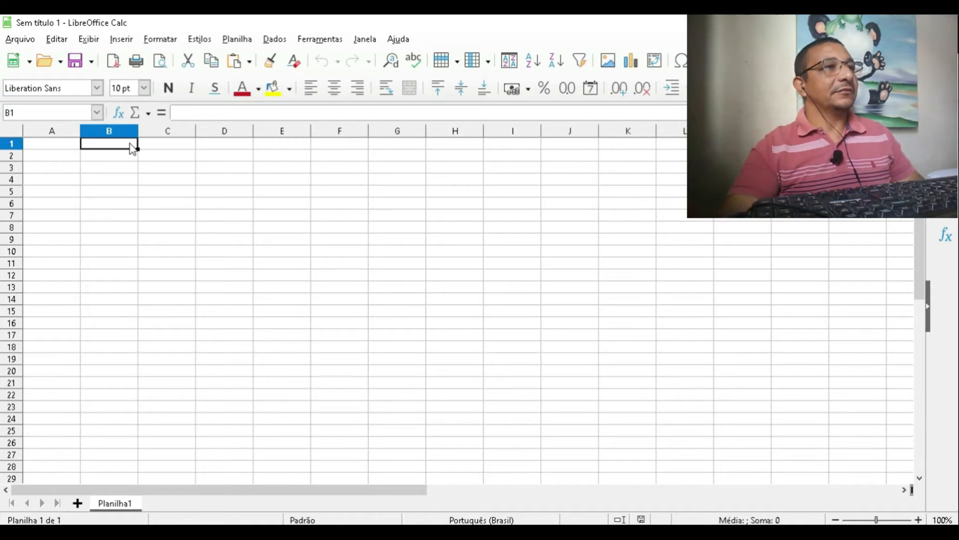
key(Right)
key(Right)
key(Right)
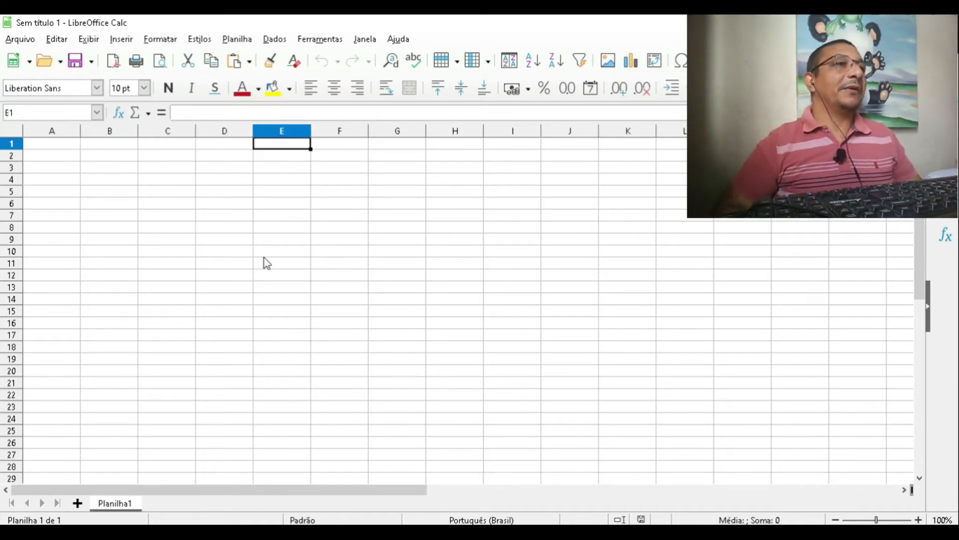
key(Right)
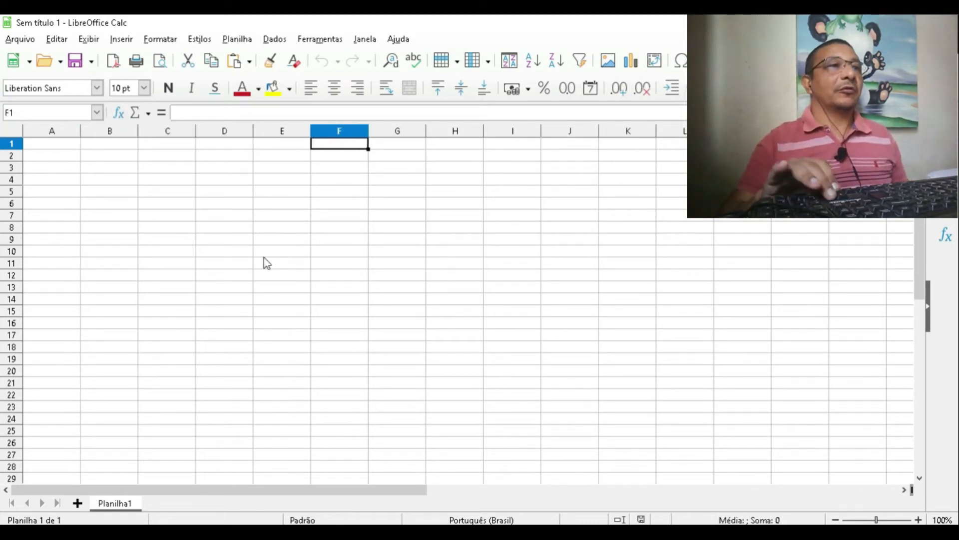
Move the cell selection step by step in all directions from F1, ending on G7.
key(Down)
key(Down)
key(Down)
key(Down)
key(Up)
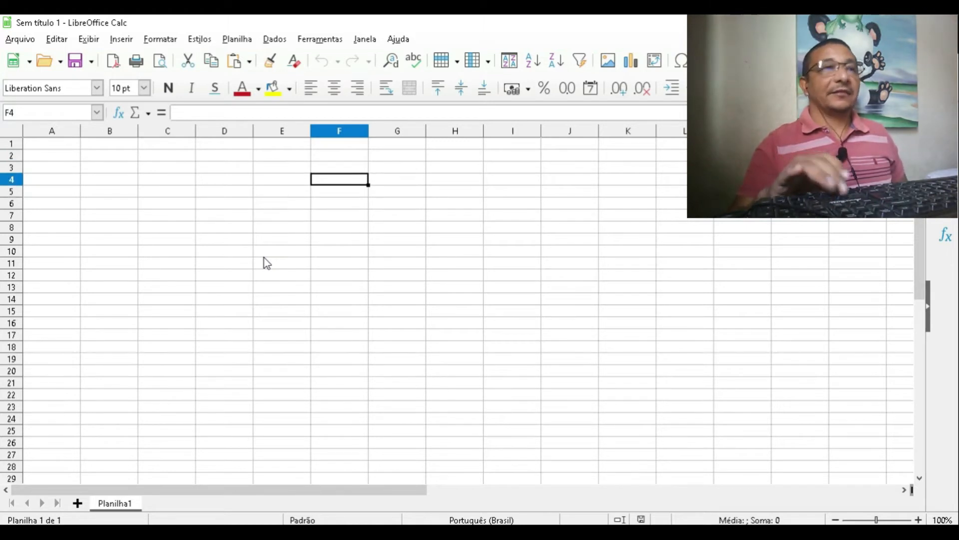
key(Up)
key(Right)
key(Right)
key(Right)
key(Left)
key(Left)
key(Up)
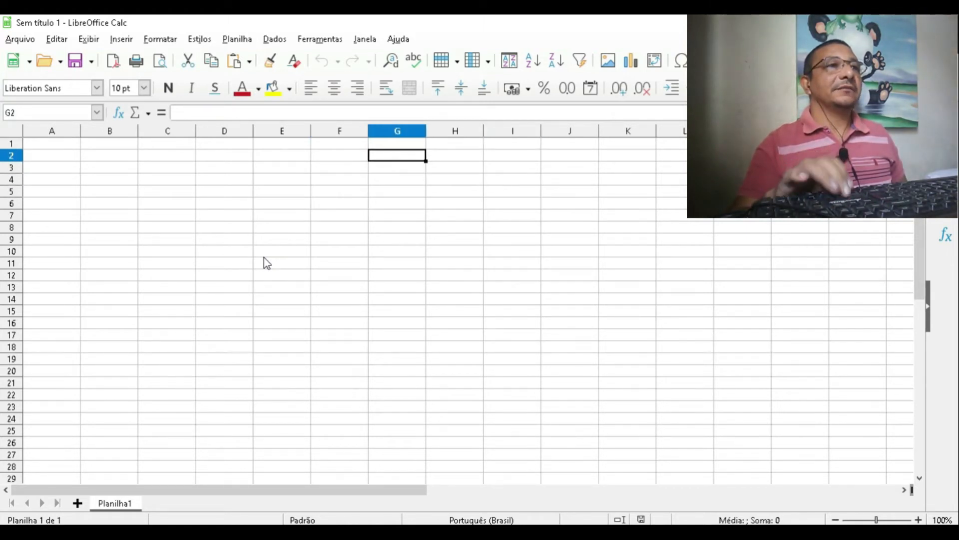
key(Down)
key(Down)
key(Down)
key(Down)
key(Down)
key(Left)
key(Left)
key(Up)
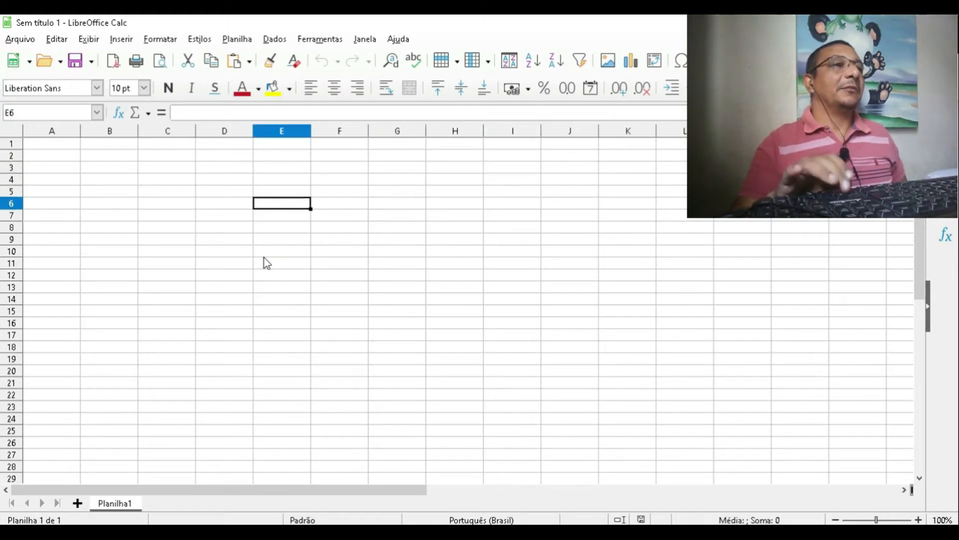
key(Right)
key(Right)
key(Right)
key(Down)
key(Down)
key(Left)
key(Up)
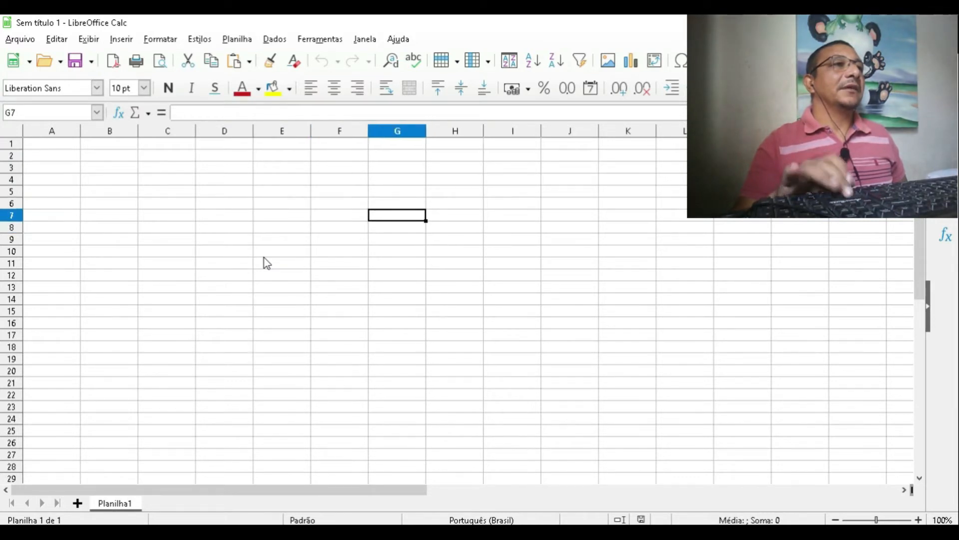
key(Right)
key(Left)
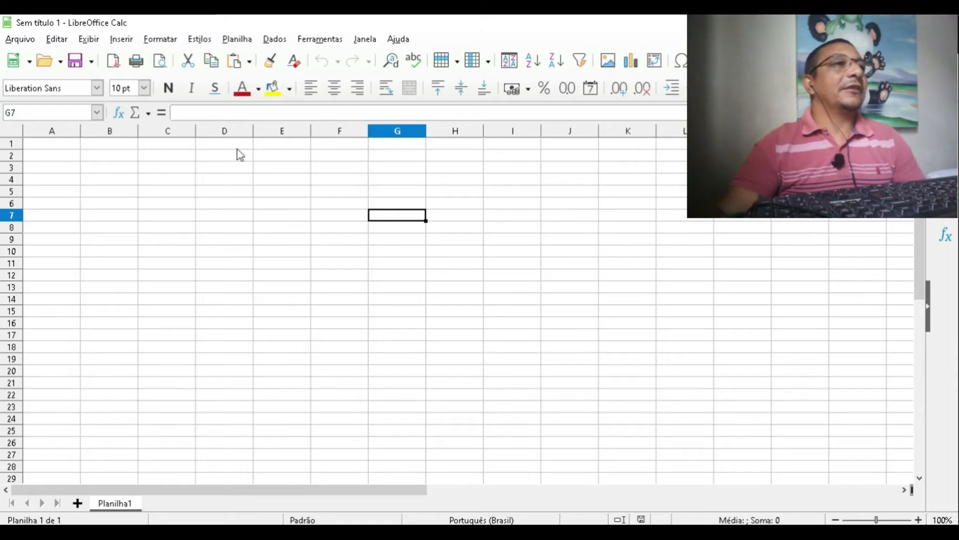
Activate the content entry line for G7, leave it empty, and select scattered cells across the sheet, ending on D15.
click(233, 109)
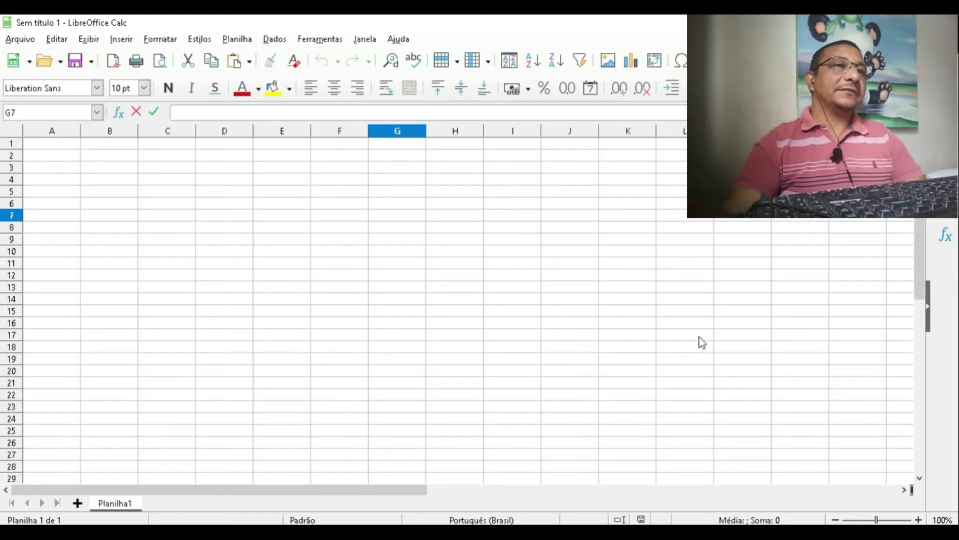
click(233, 180)
click(231, 228)
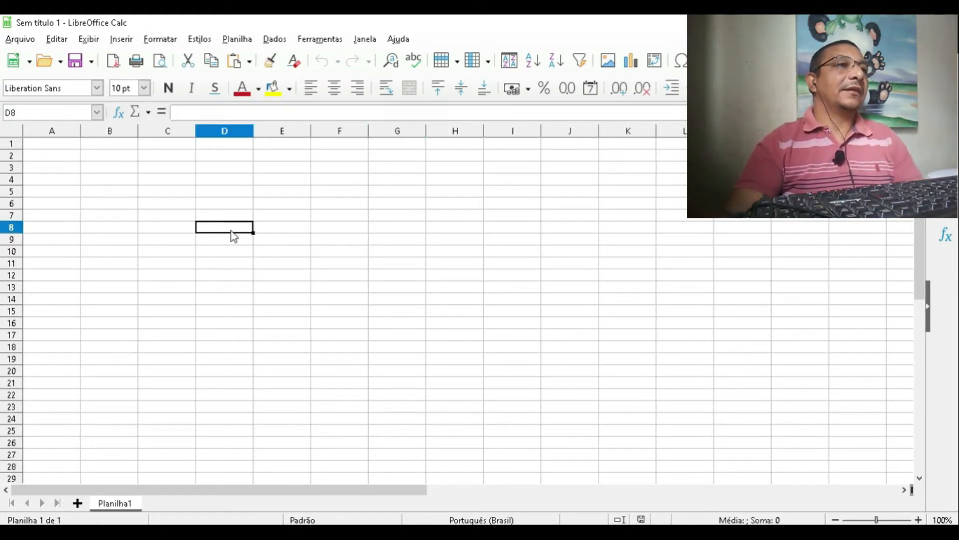
click(423, 252)
click(428, 169)
click(480, 180)
click(477, 252)
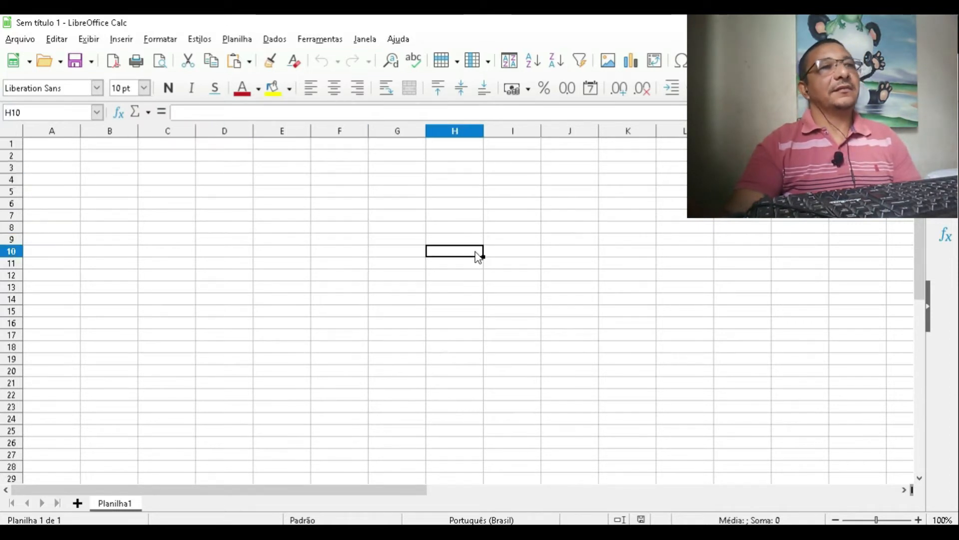
click(560, 227)
click(561, 169)
click(624, 179)
click(523, 300)
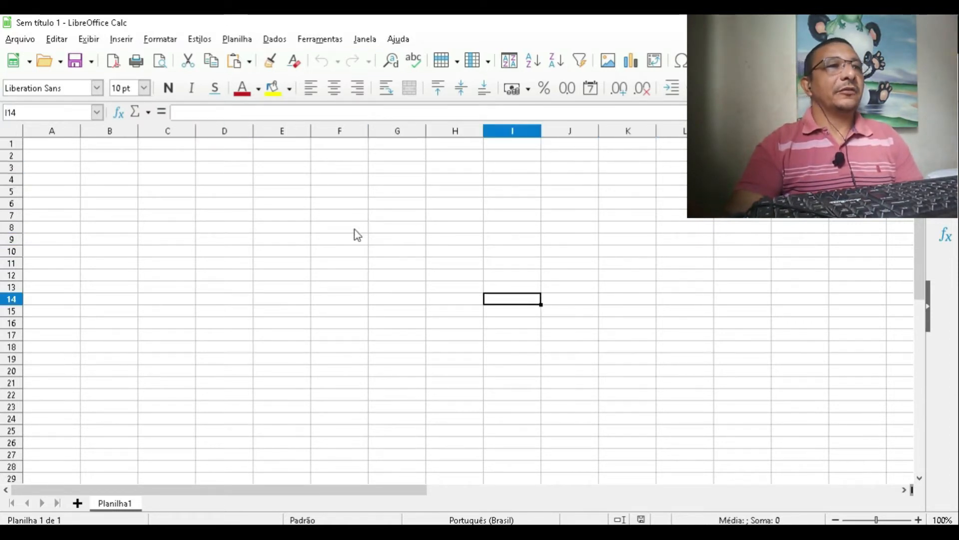
click(347, 216)
click(289, 313)
click(182, 264)
click(221, 192)
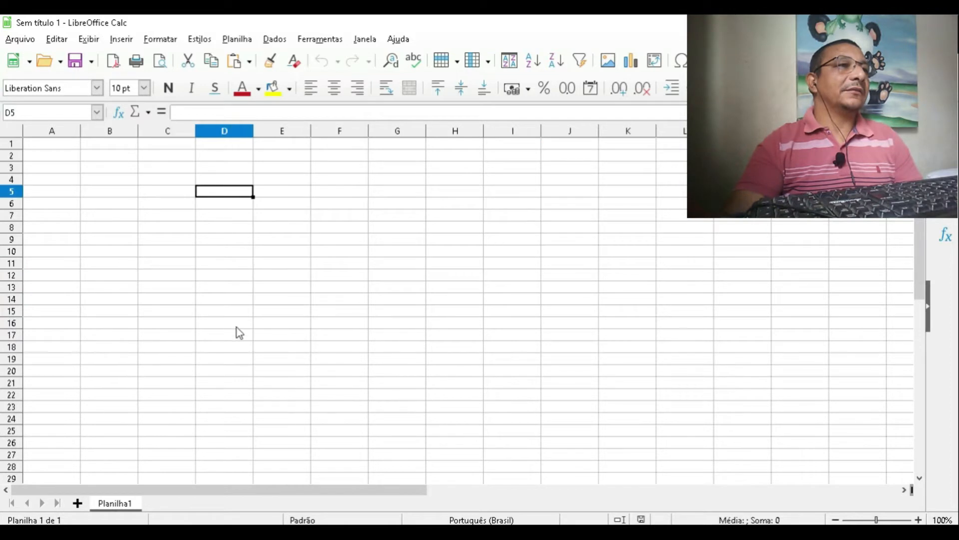
click(238, 325)
click(424, 419)
click(396, 314)
click(253, 312)
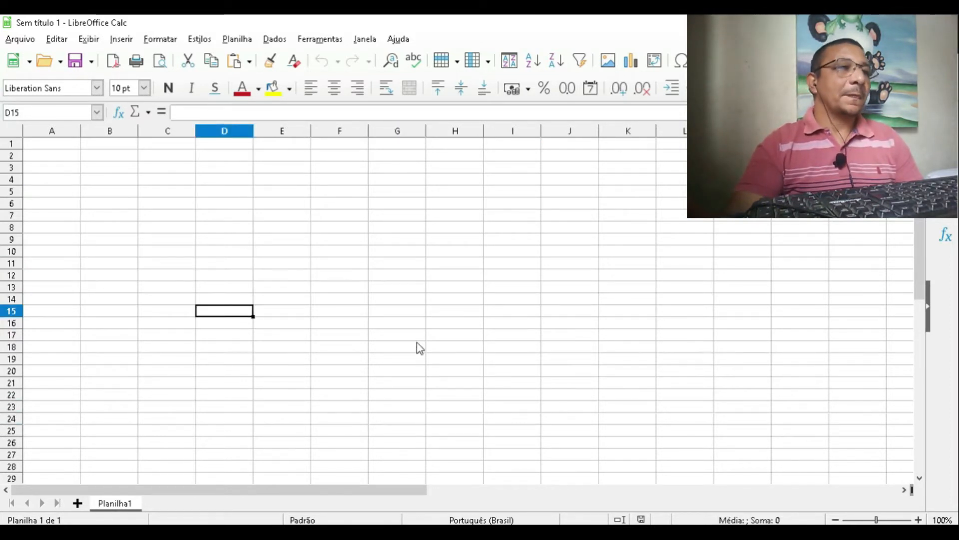
Add a second sheet to the workbook and look over the options available for it.
scroll(419, 348, down, 16)
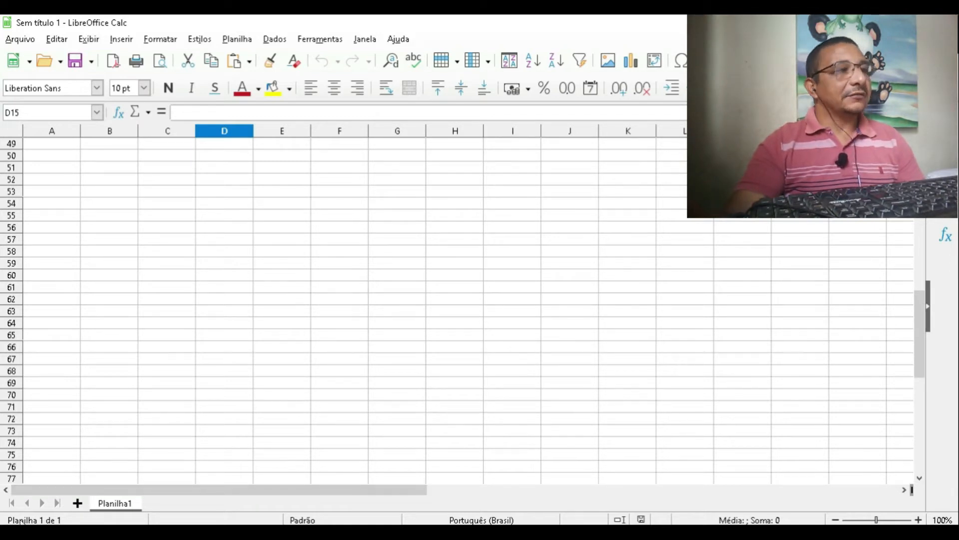
click(78, 504)
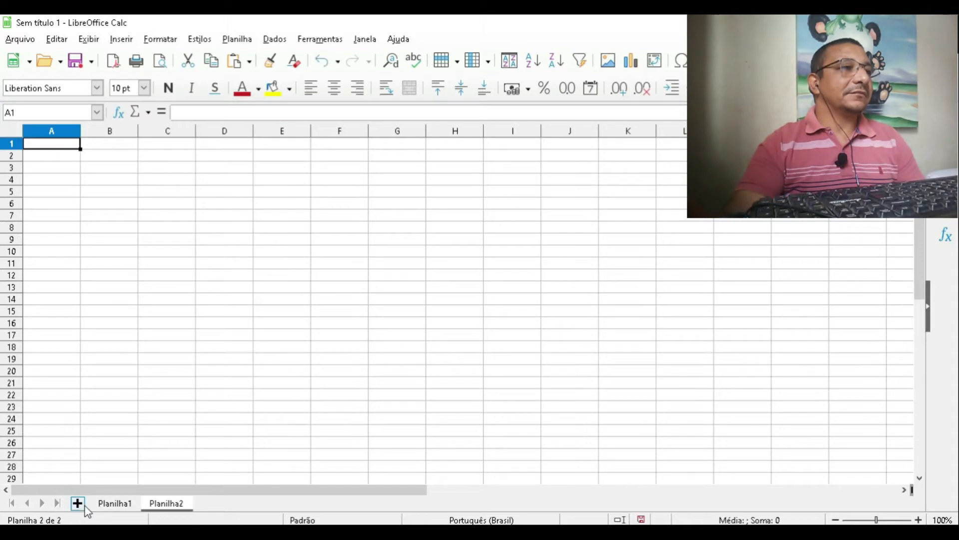
right_click(171, 506)
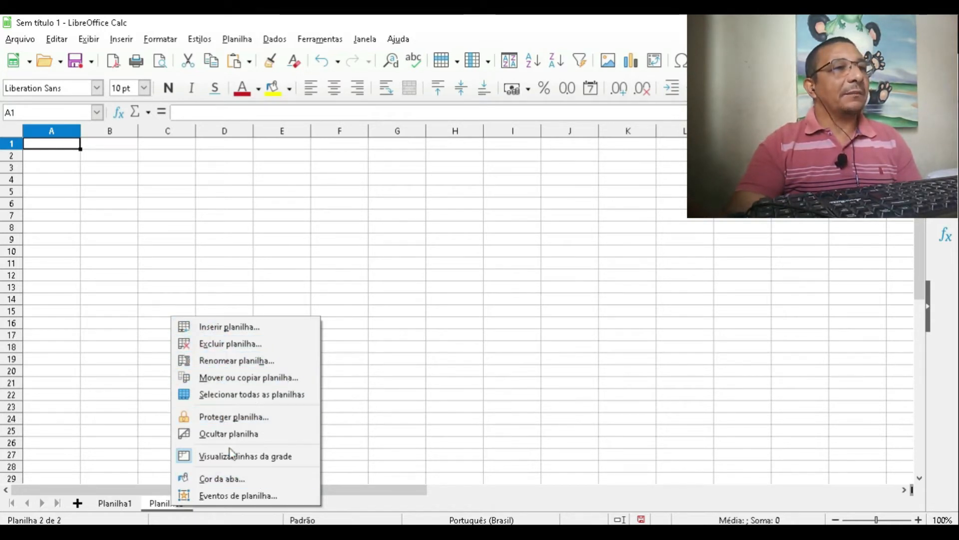
click(137, 343)
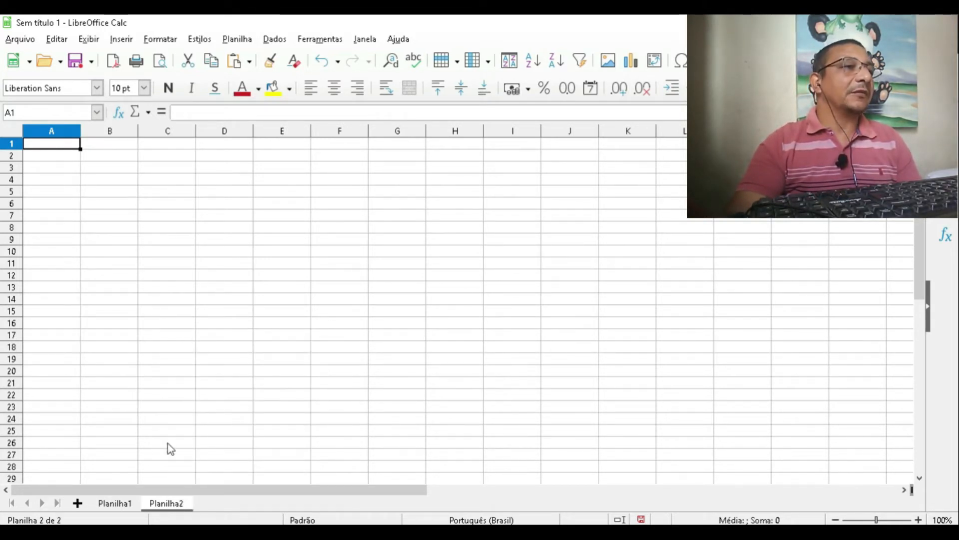
Rename the first sheet, Planilha1, as "LibreOffice Calc para iniciantes".
click(117, 503)
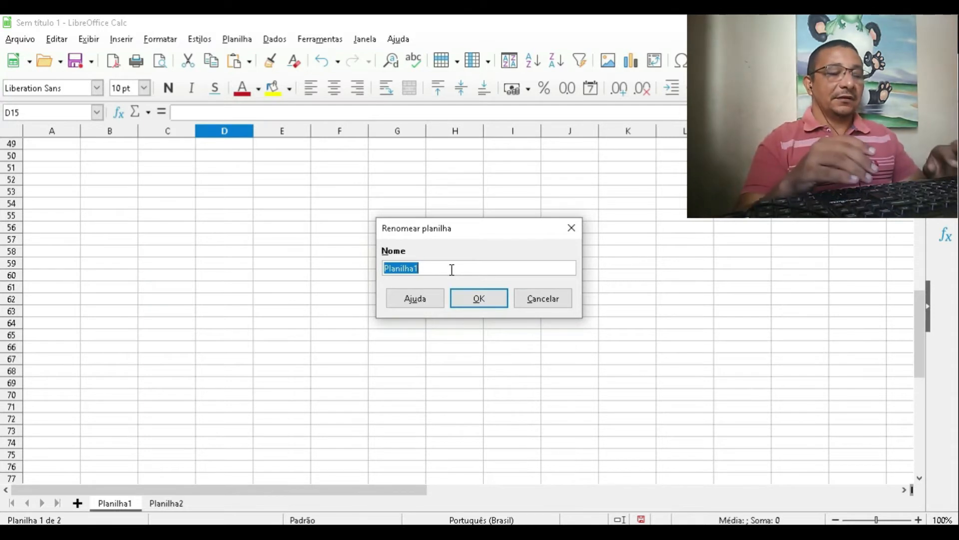
text(C)
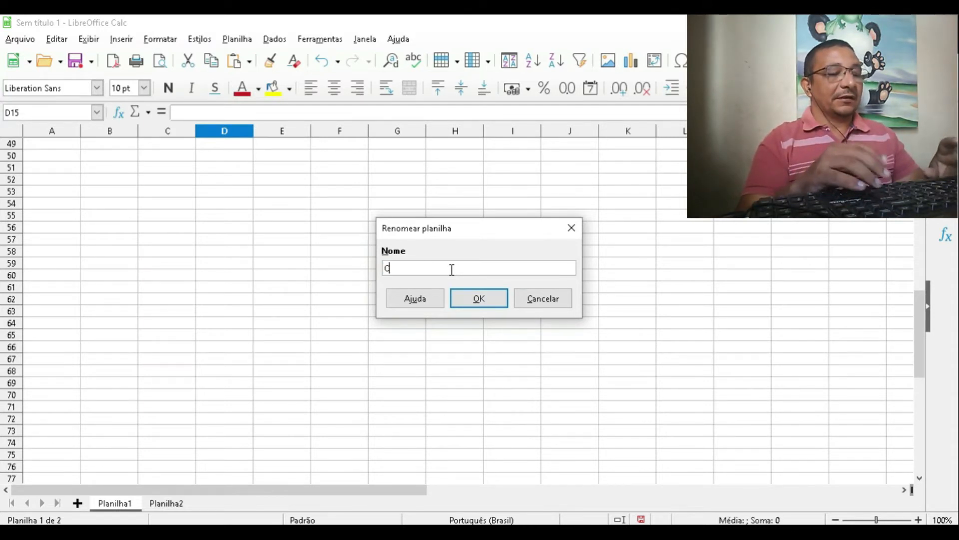
text(al)
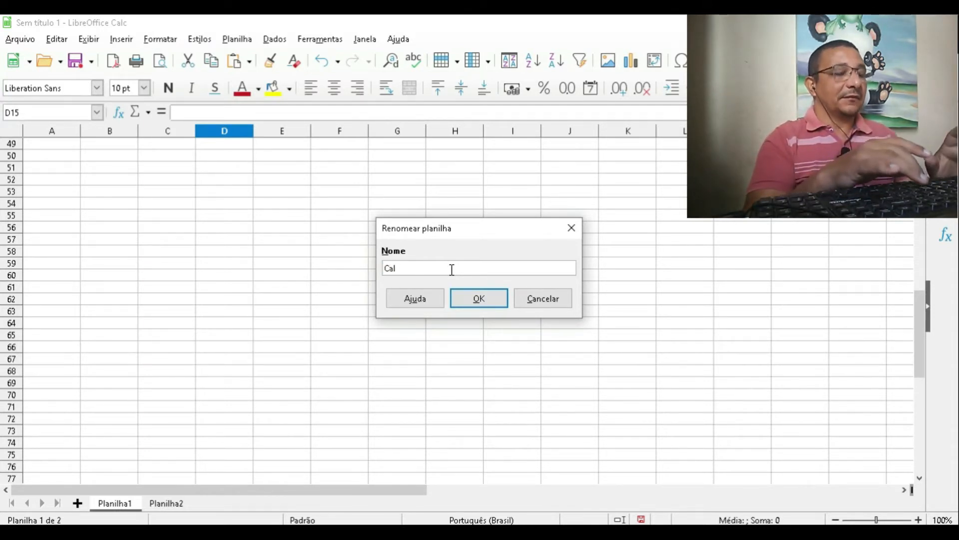
text(c para )
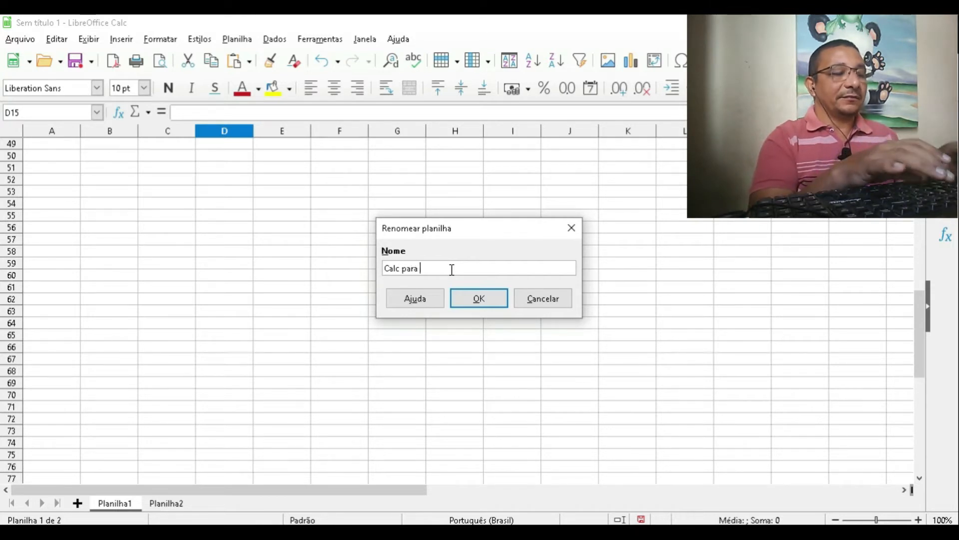
text(ini)
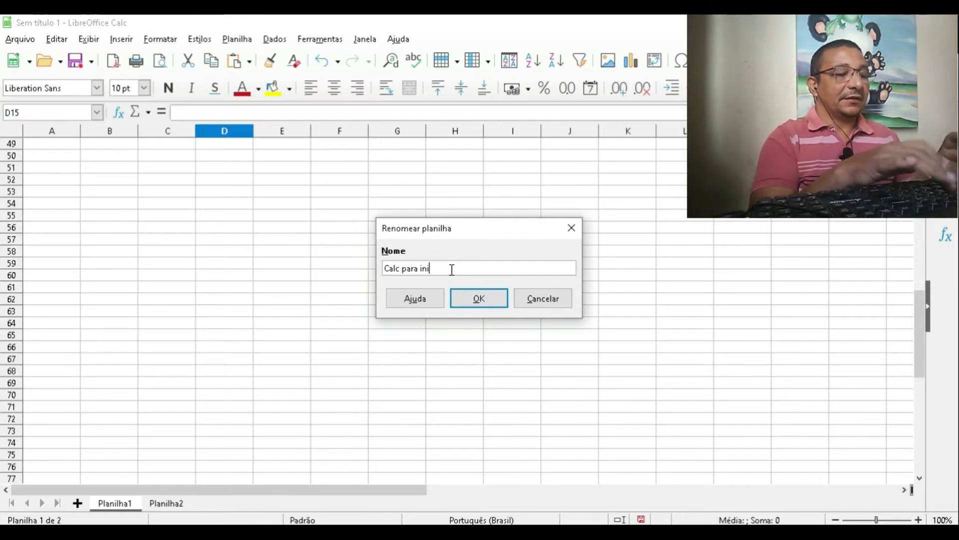
text(ciantes)
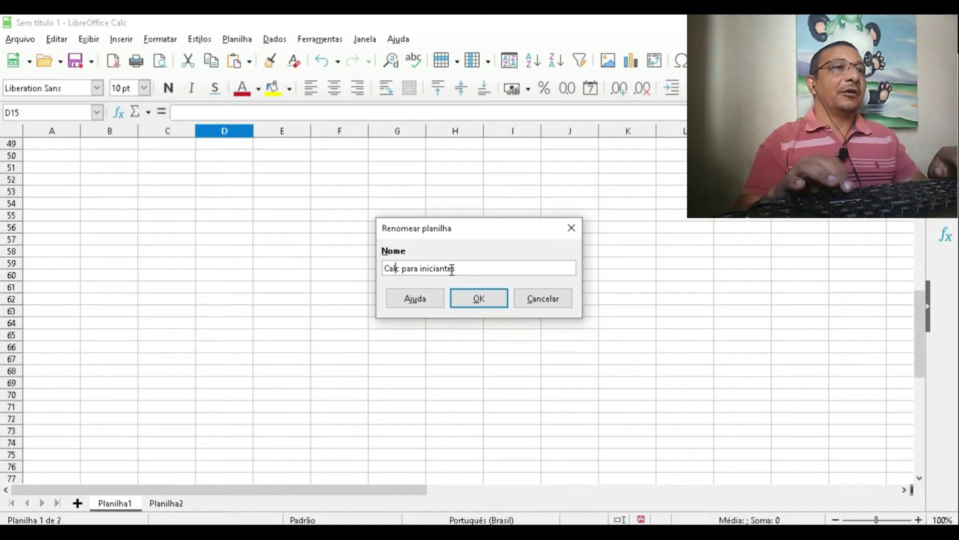
key(Left)
key(Left)
key(Left)
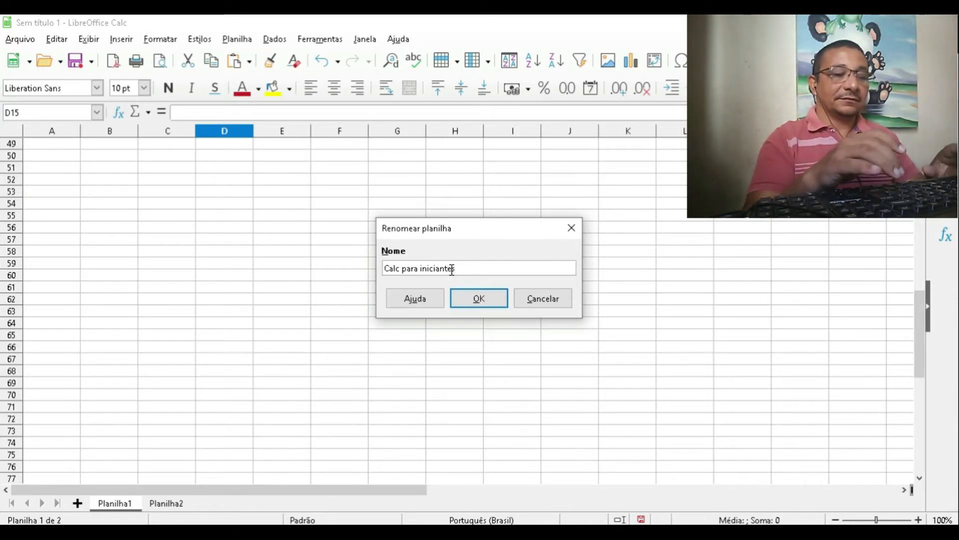
text(Libre)
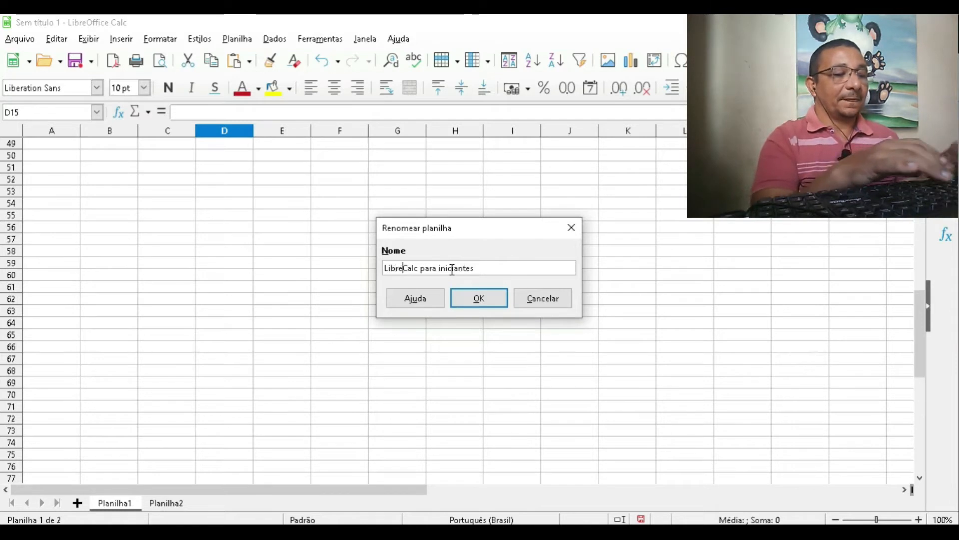
key(BackSpace)
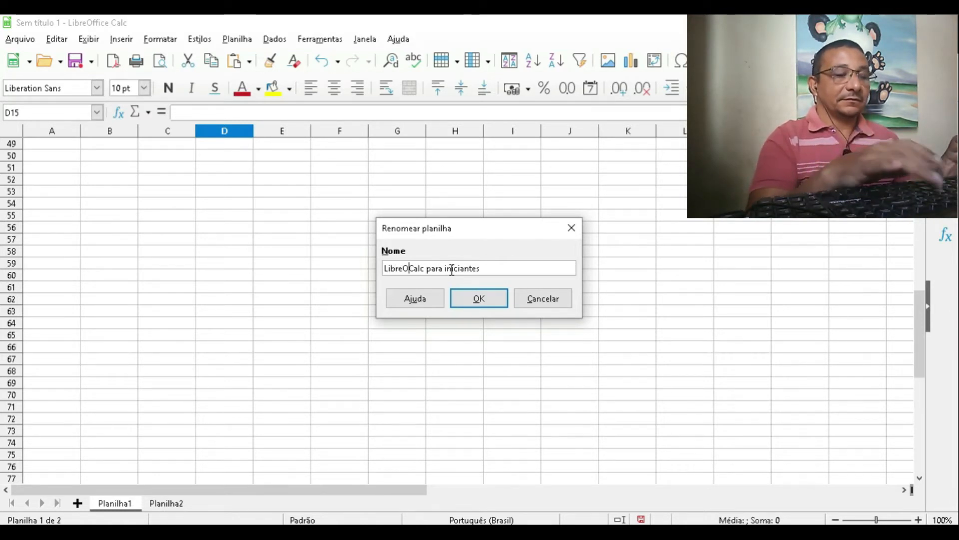
text(Office)
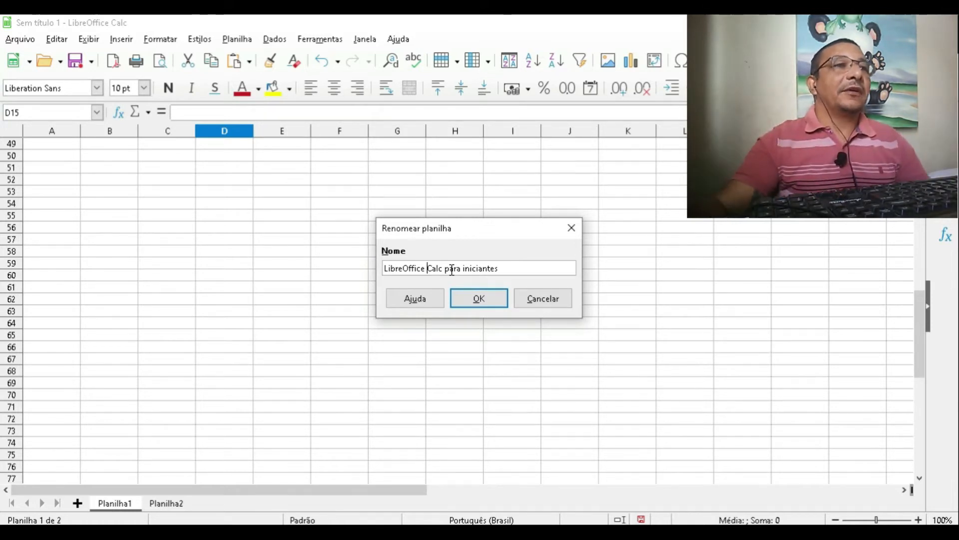
click(479, 299)
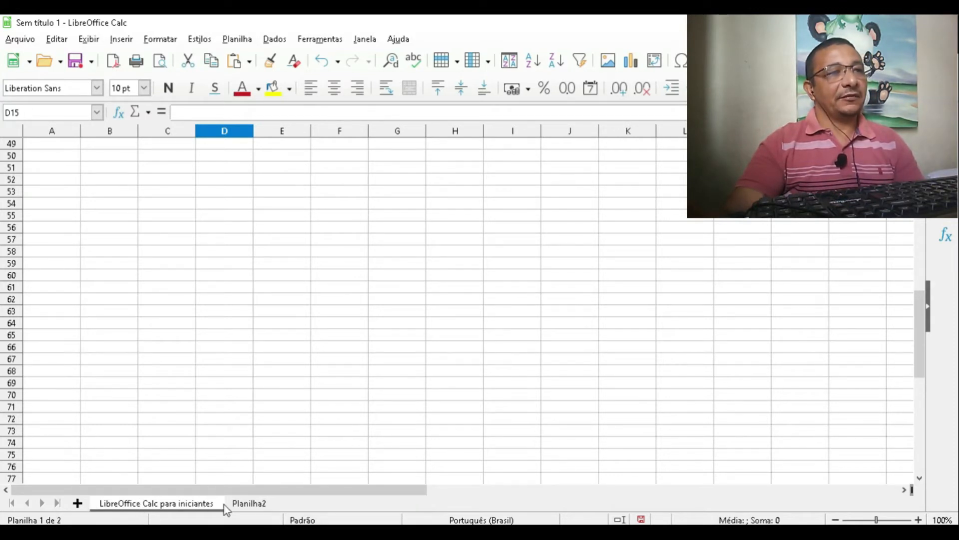
Switch back and forth between Planilha2 and the renamed first sheet, ending on the first sheet.
click(249, 503)
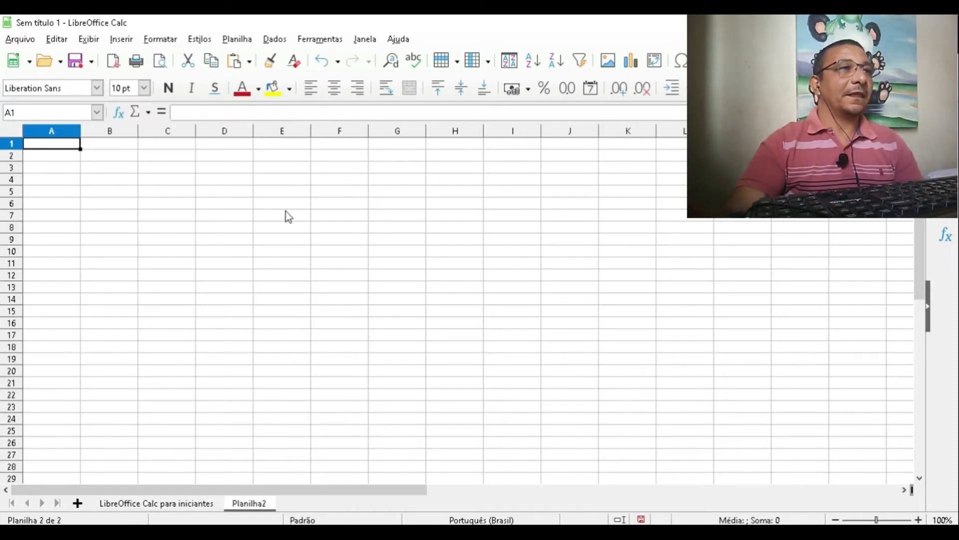
click(161, 505)
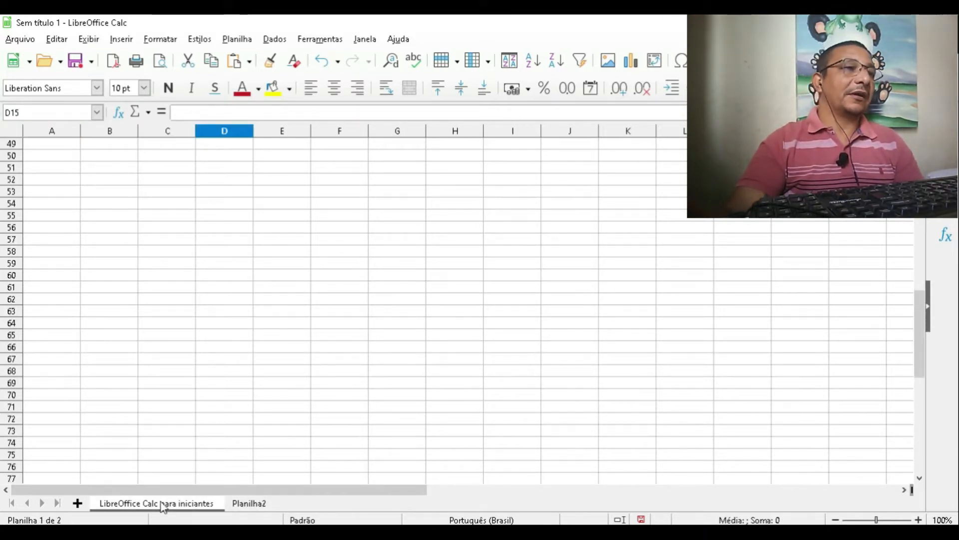
click(245, 504)
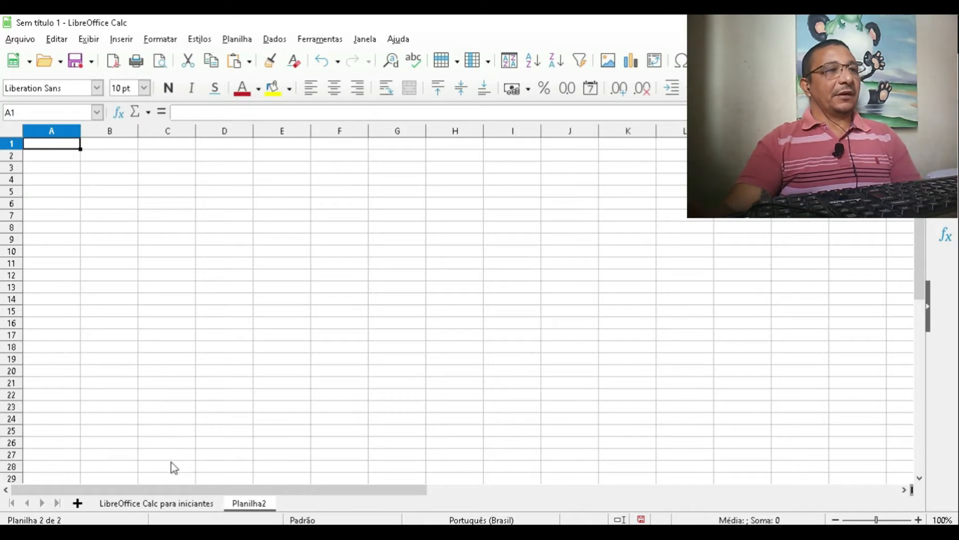
click(181, 505)
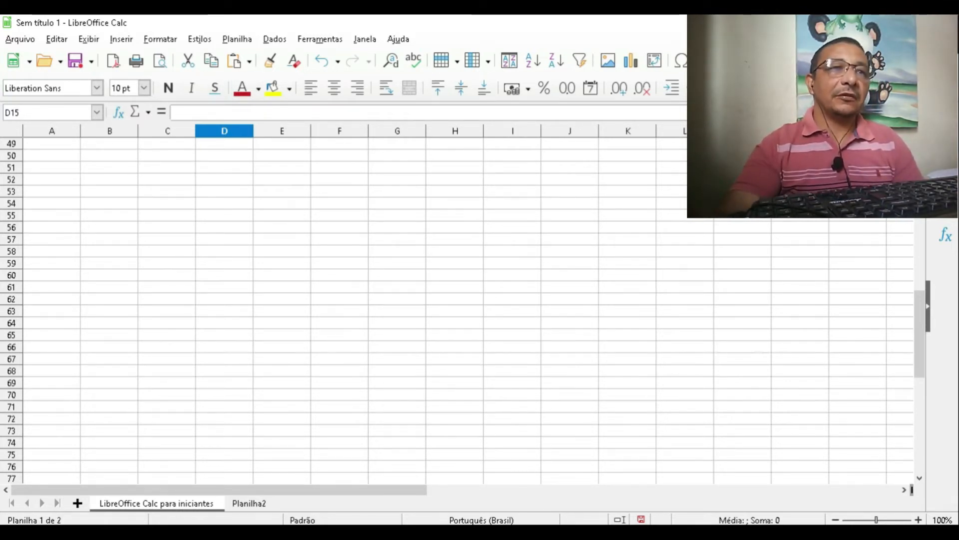
Zoom the first sheet out in steps to 22%.
click(835, 521)
click(835, 521)
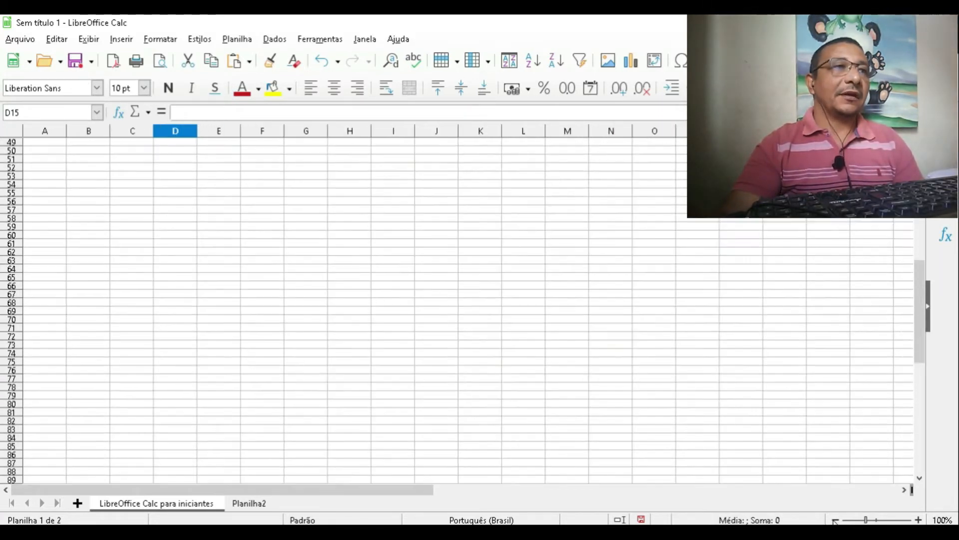
click(835, 521)
click(835, 520)
click(836, 520)
click(835, 521)
click(835, 520)
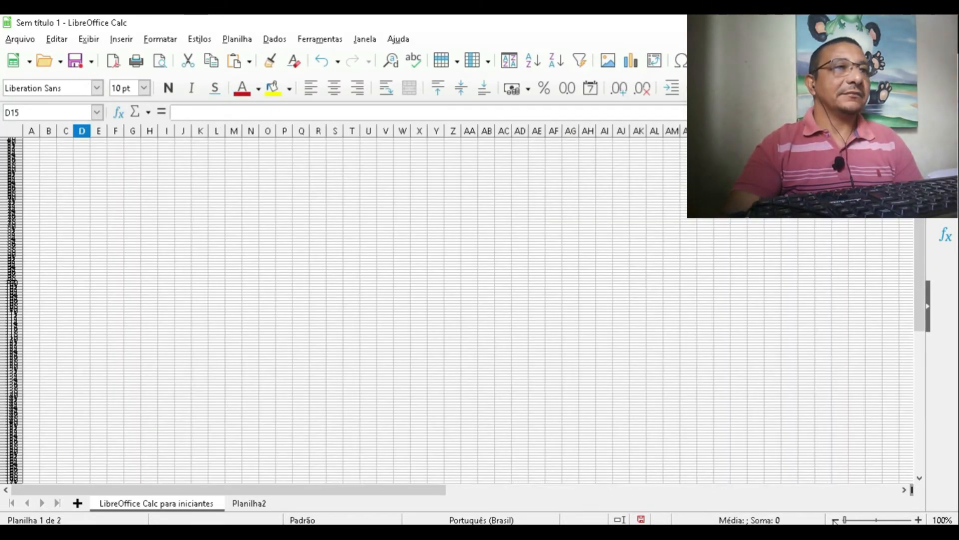
click(835, 520)
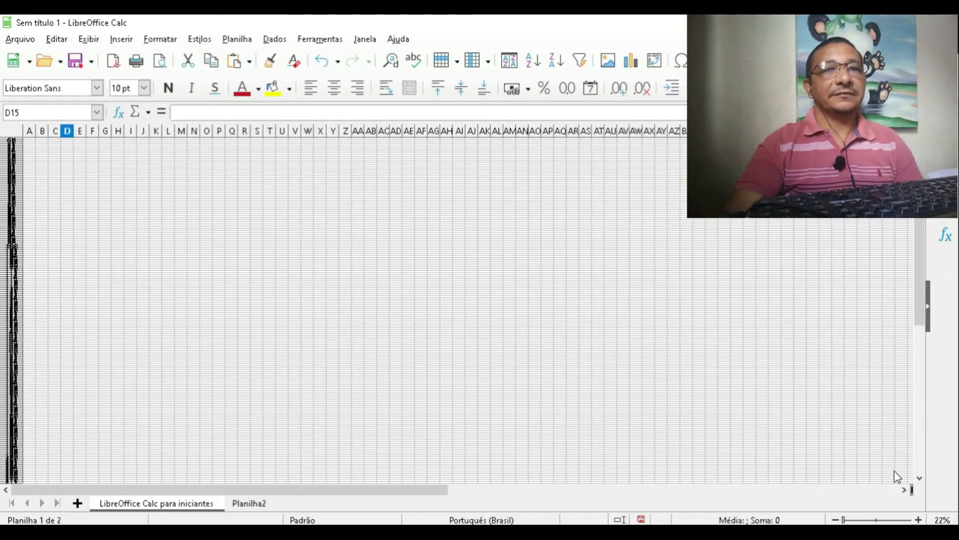
Zoom the first sheet in gradually to 120% and look through its rows.
click(918, 521)
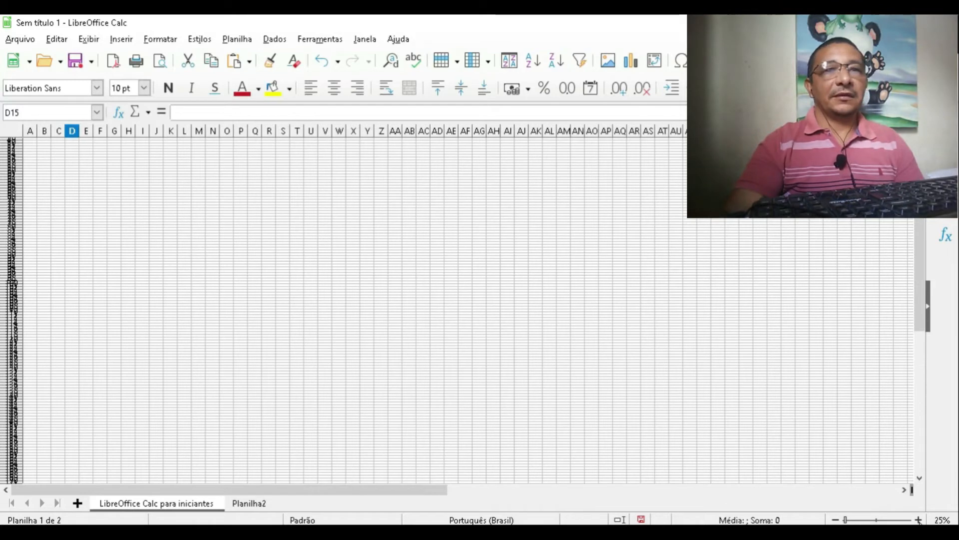
click(919, 521)
click(918, 521)
click(919, 520)
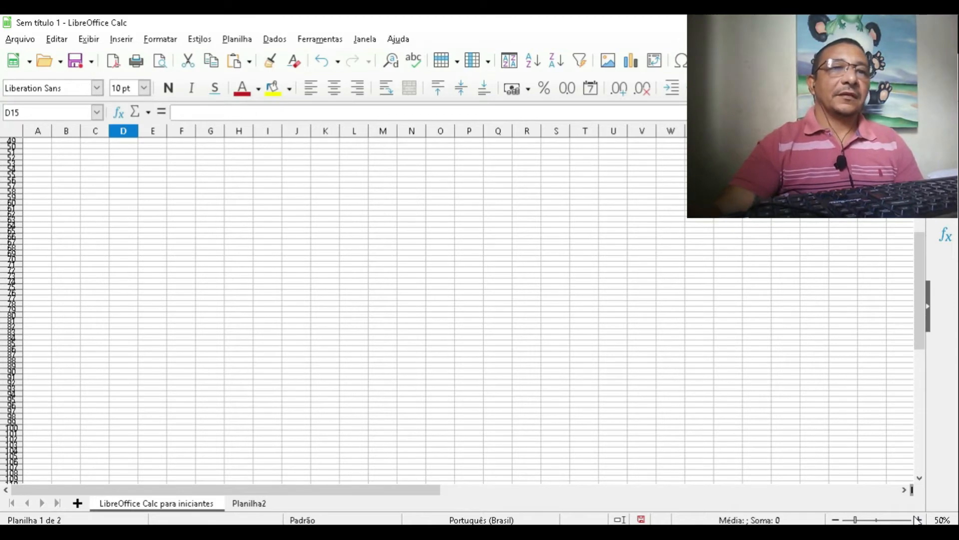
click(919, 521)
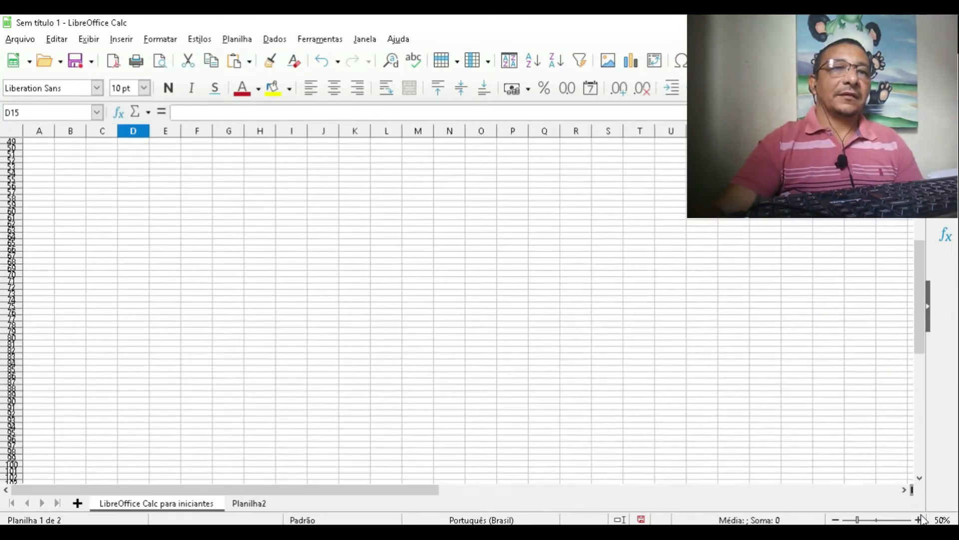
click(919, 520)
click(919, 520)
click(919, 520)
click(919, 520)
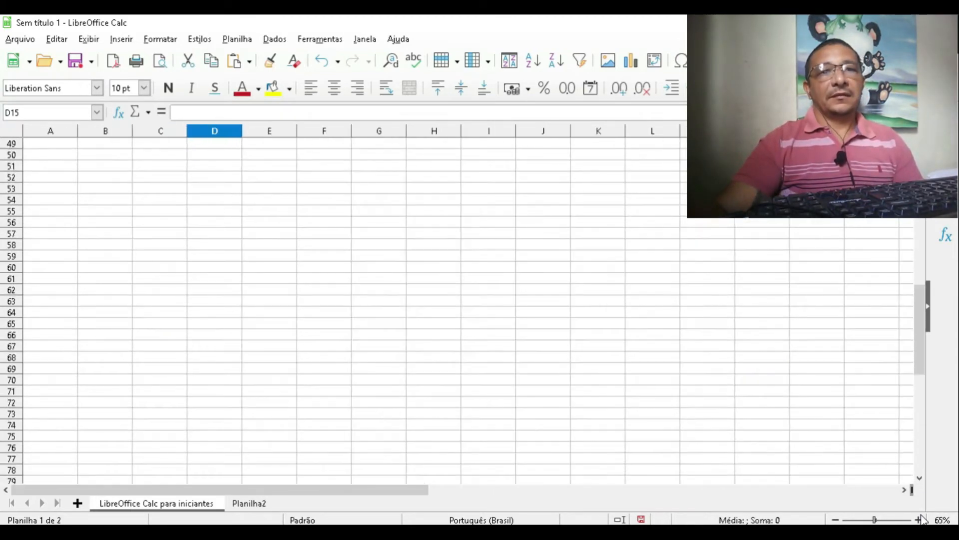
click(919, 520)
click(919, 521)
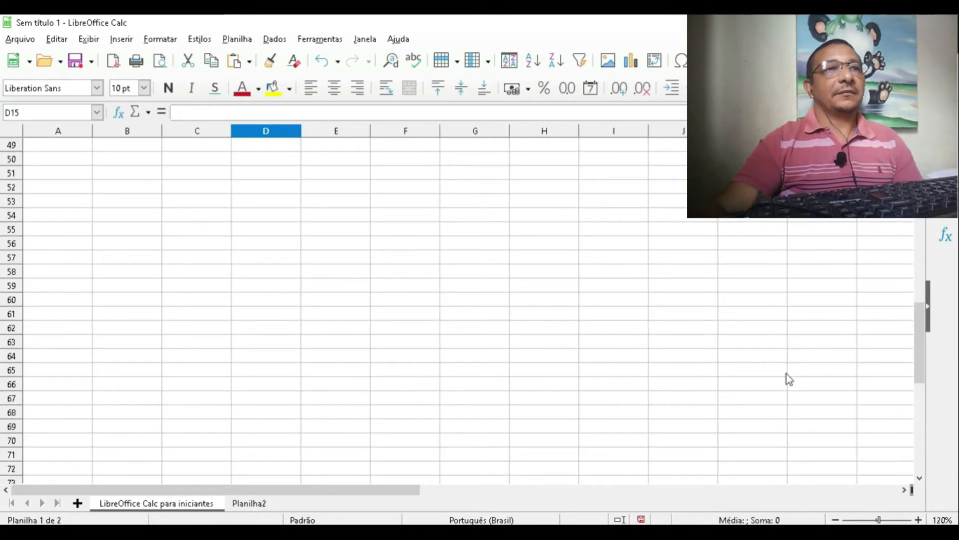
scroll(382, 253, down, 20)
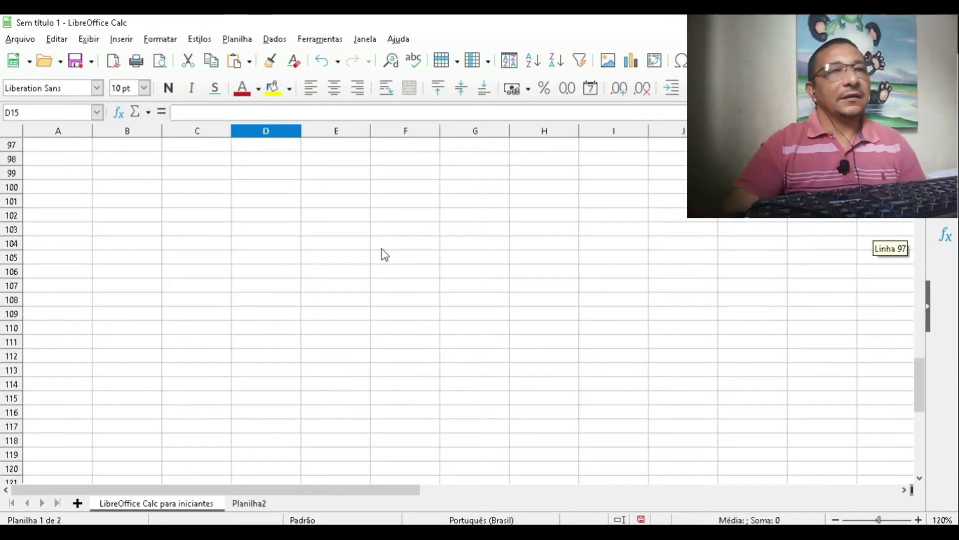
scroll(383, 254, up, 20)
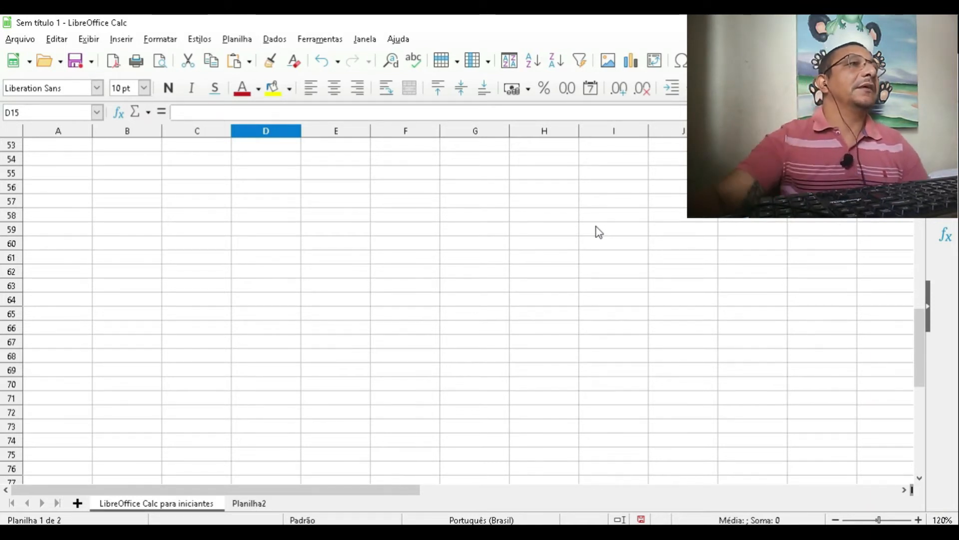
Browse the Matemáticas and Banco de dados categories in the Function Wizard, then close it without choosing a function.
click(120, 112)
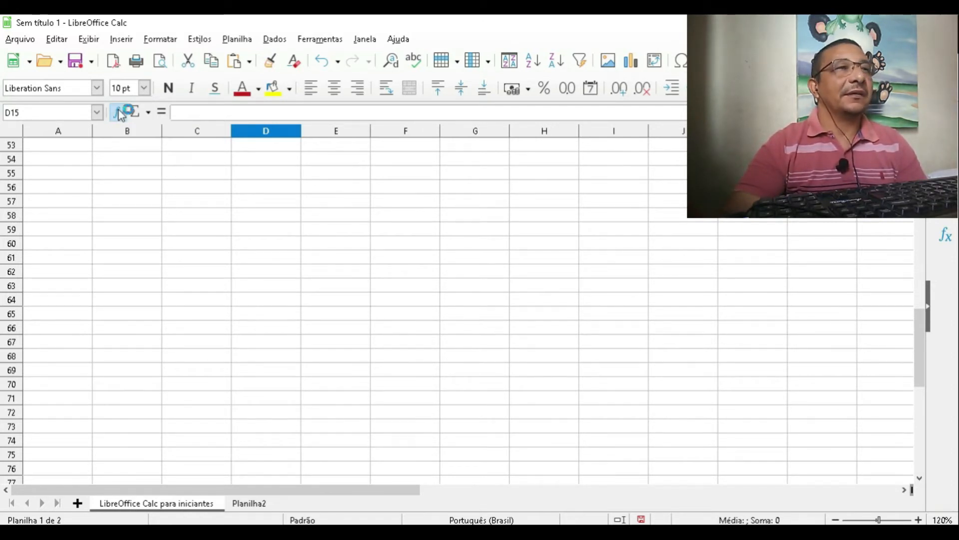
click(122, 115)
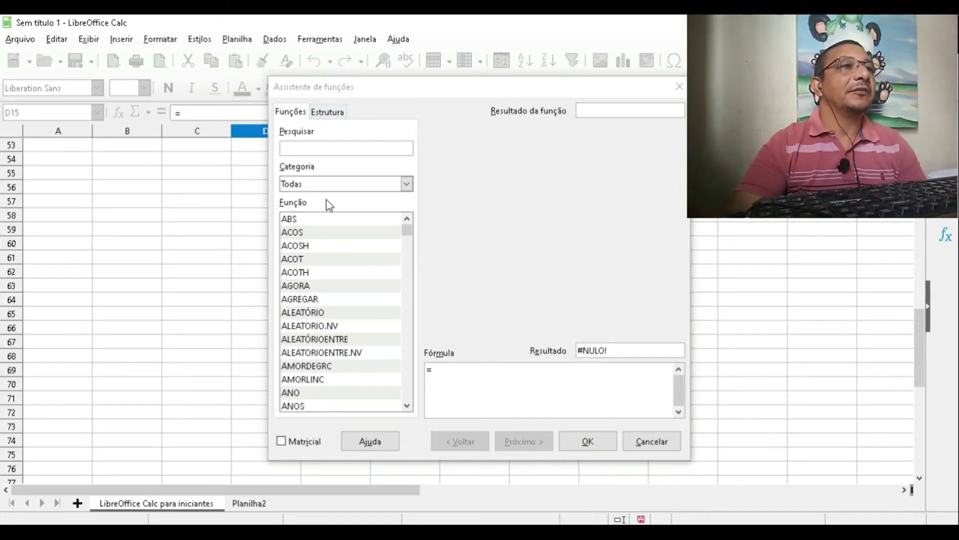
click(406, 184)
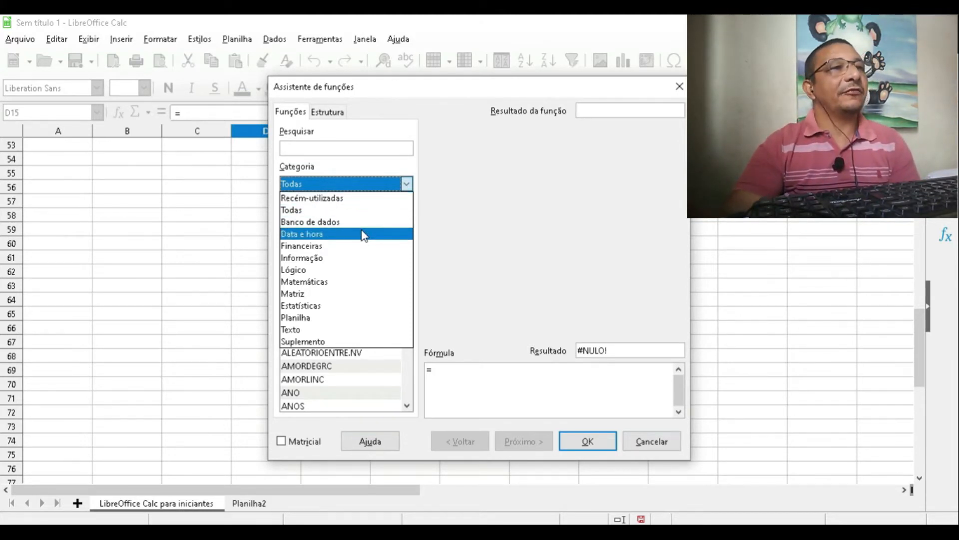
click(354, 282)
scroll(356, 285, down, 20)
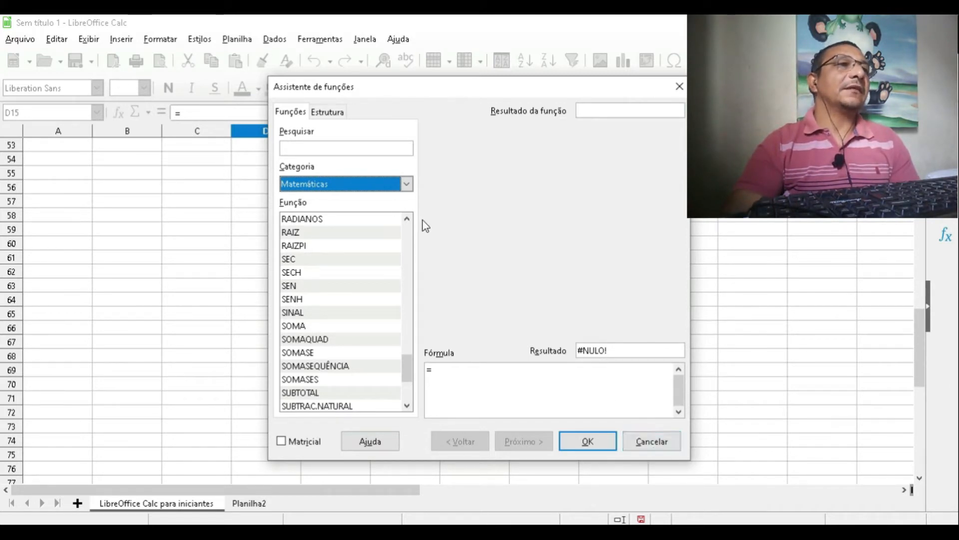
click(407, 184)
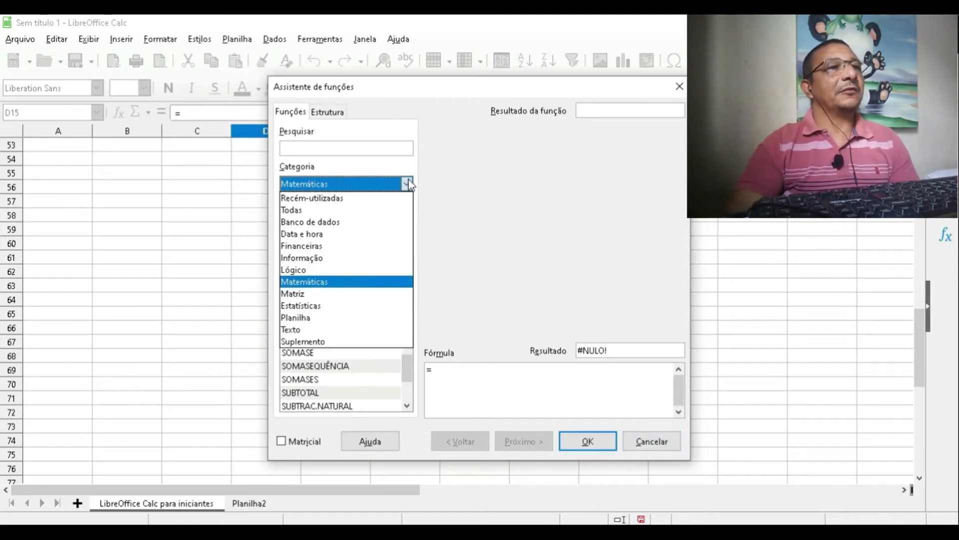
click(360, 225)
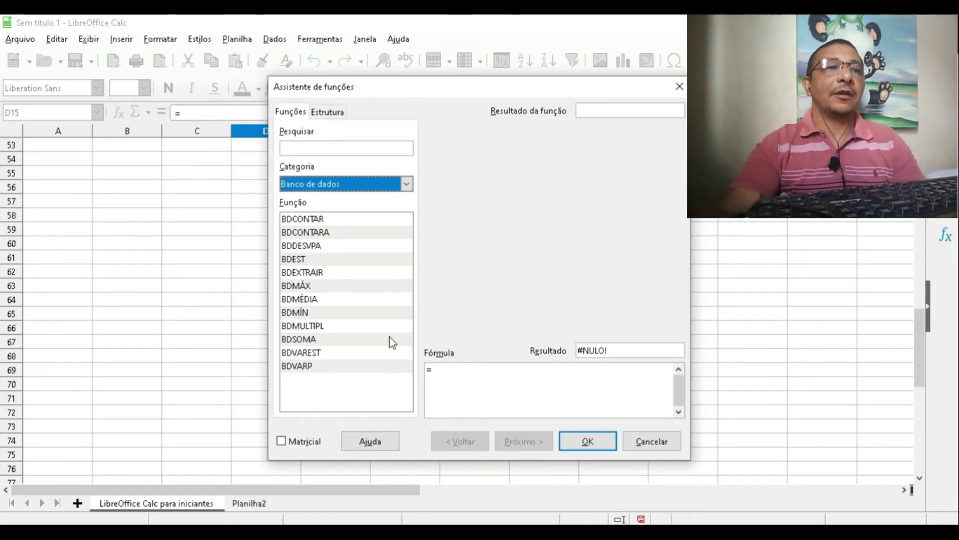
click(602, 442)
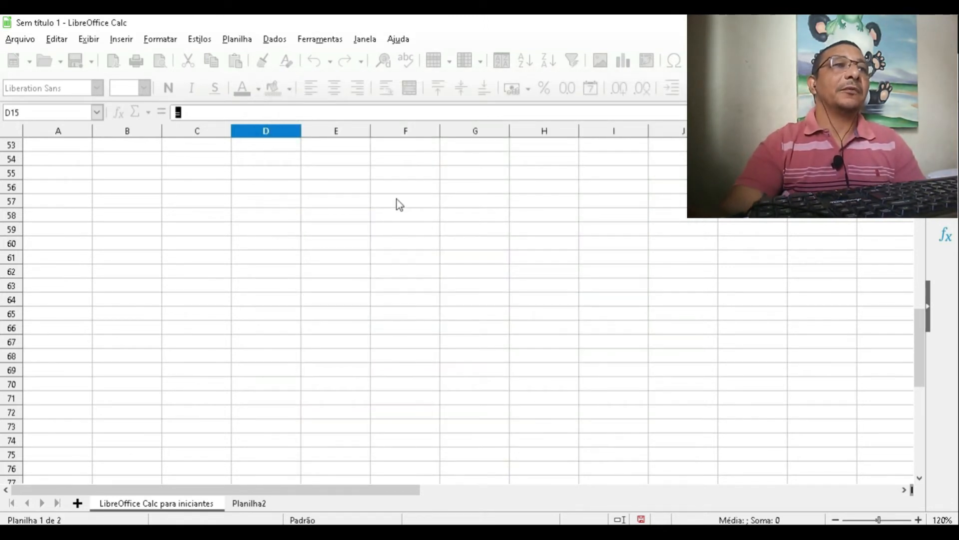
Leave the formula entry in D15 and select cells F53, F59 and I54 in turn.
click(401, 149)
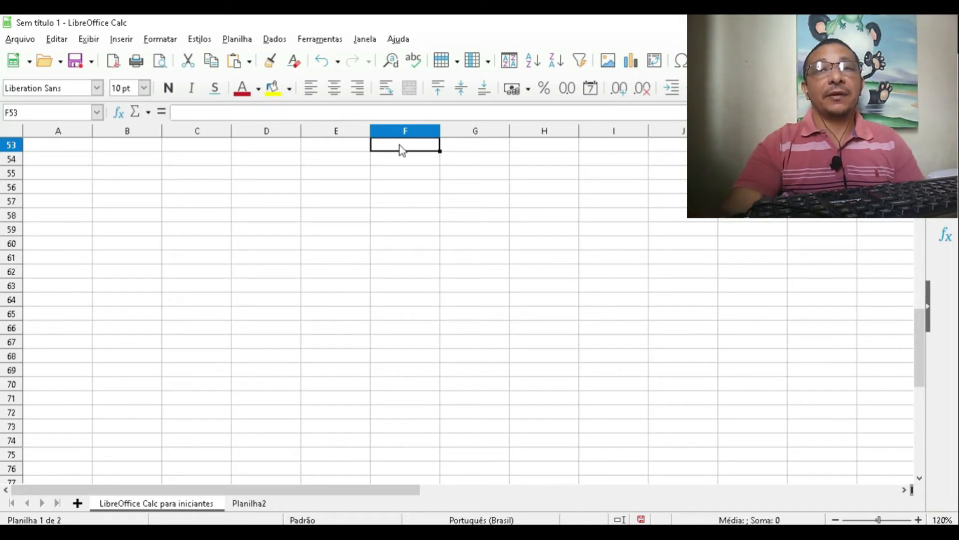
click(404, 238)
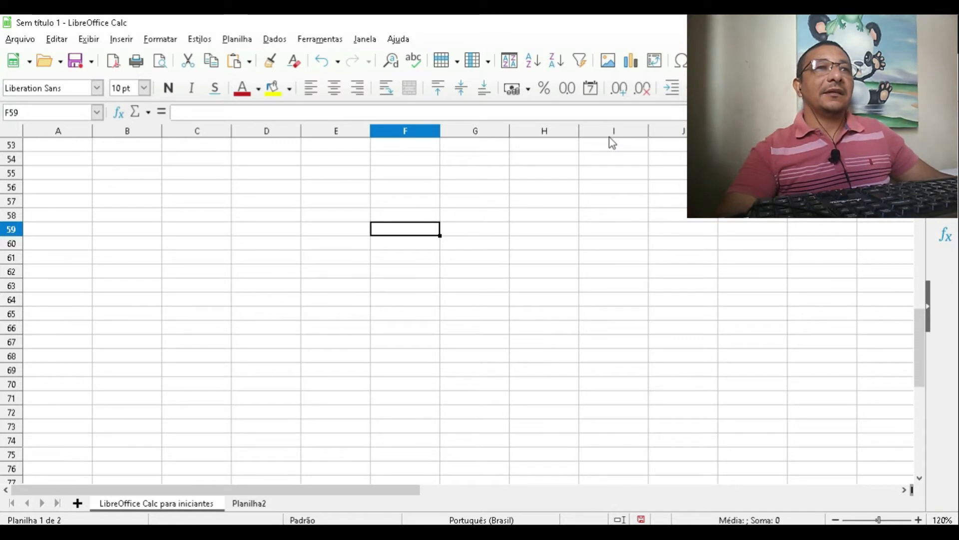
click(610, 160)
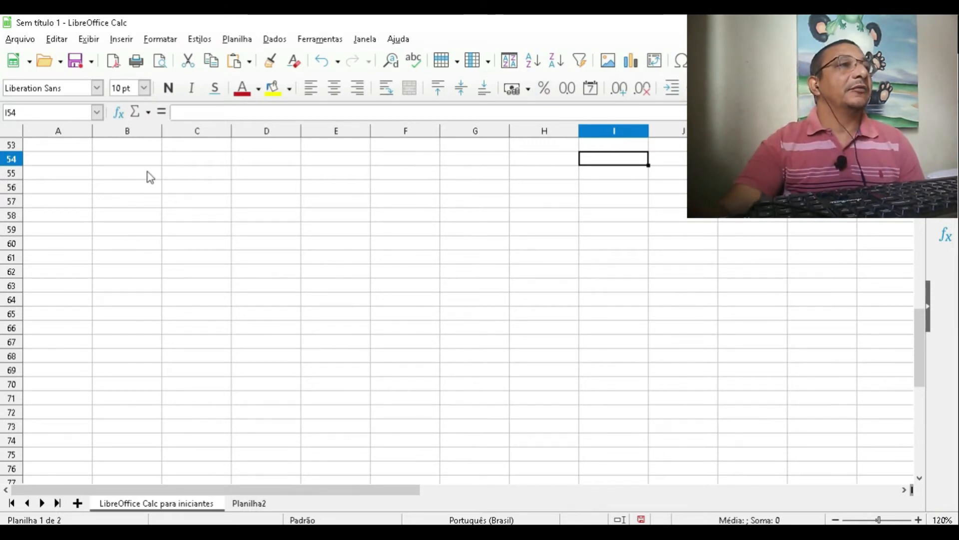
Enter 4 in cell B54 and erase the entry in the expanded input line.
click(117, 164)
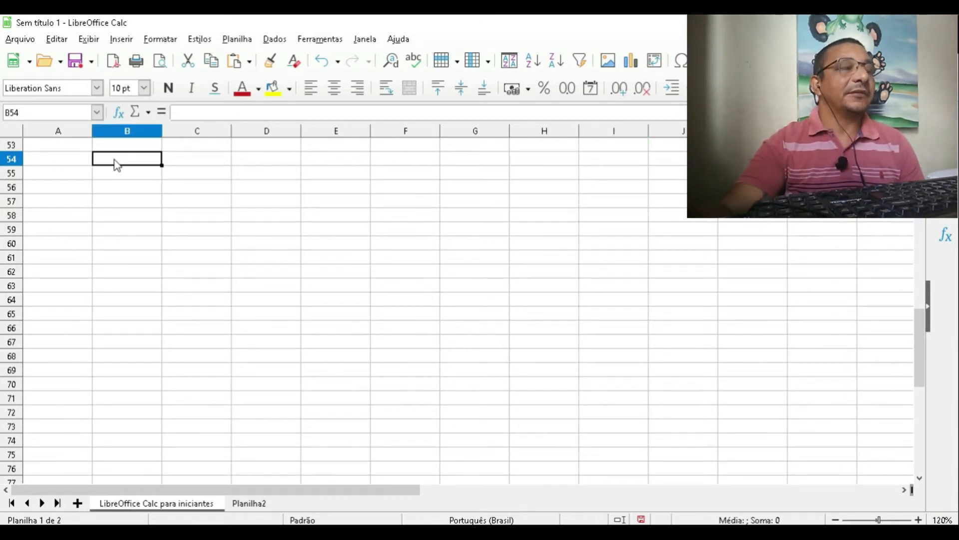
text(4)
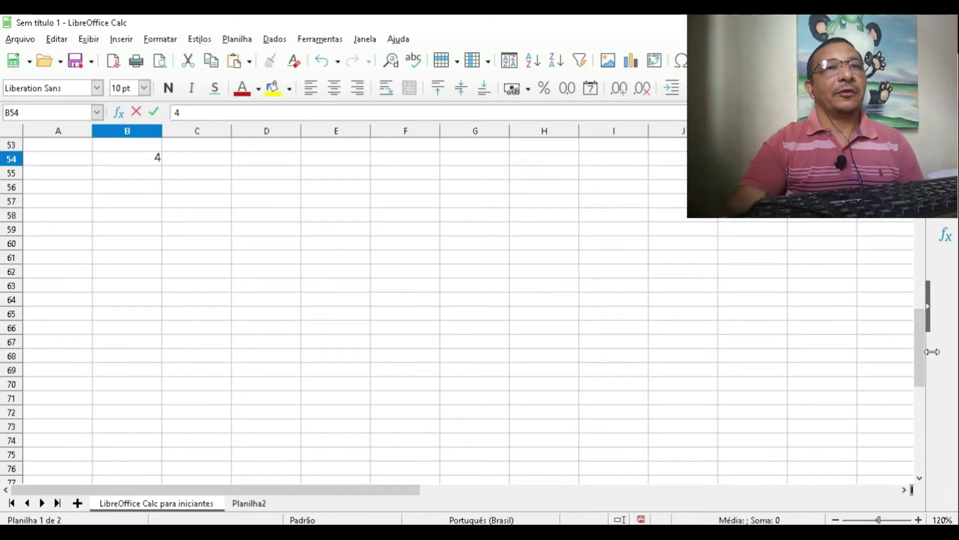
drag(917, 364, 919, 192)
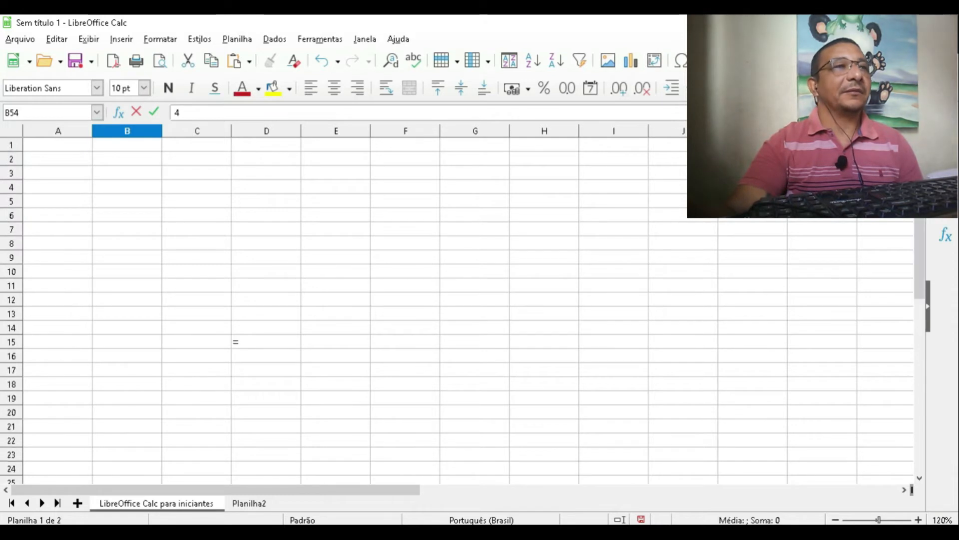
click(918, 112)
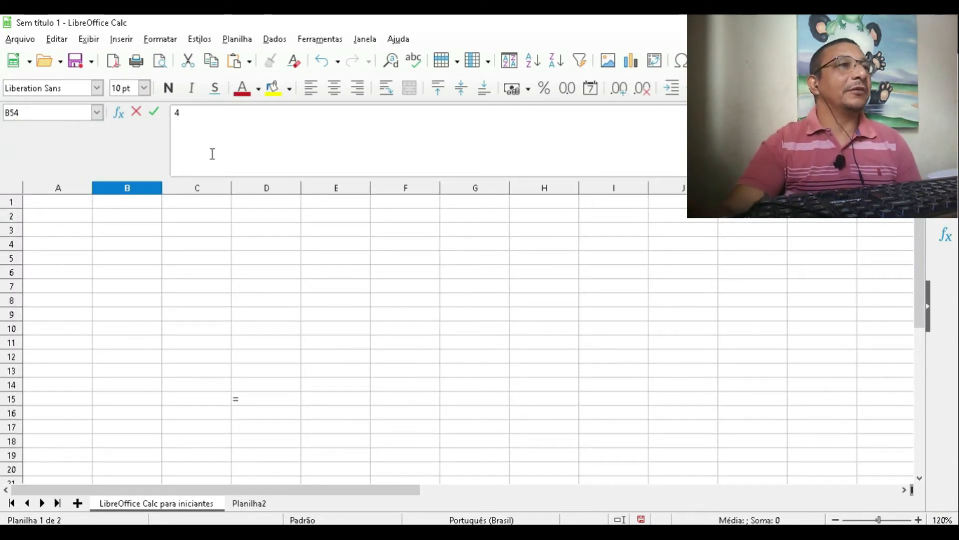
click(209, 115)
key(BackSpace)
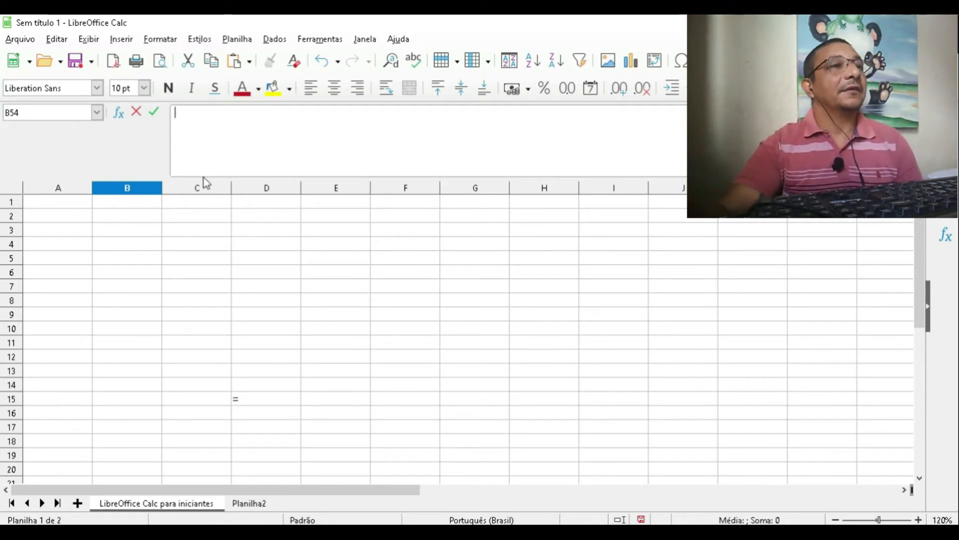
Collapse the input line, and enter 3 in cell B2 formatted as a percentage.
click(129, 220)
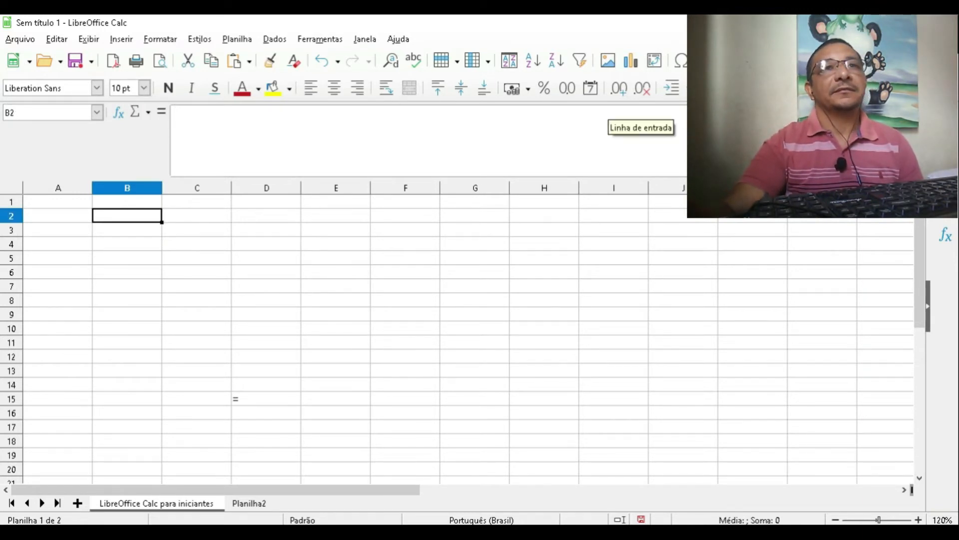
click(949, 112)
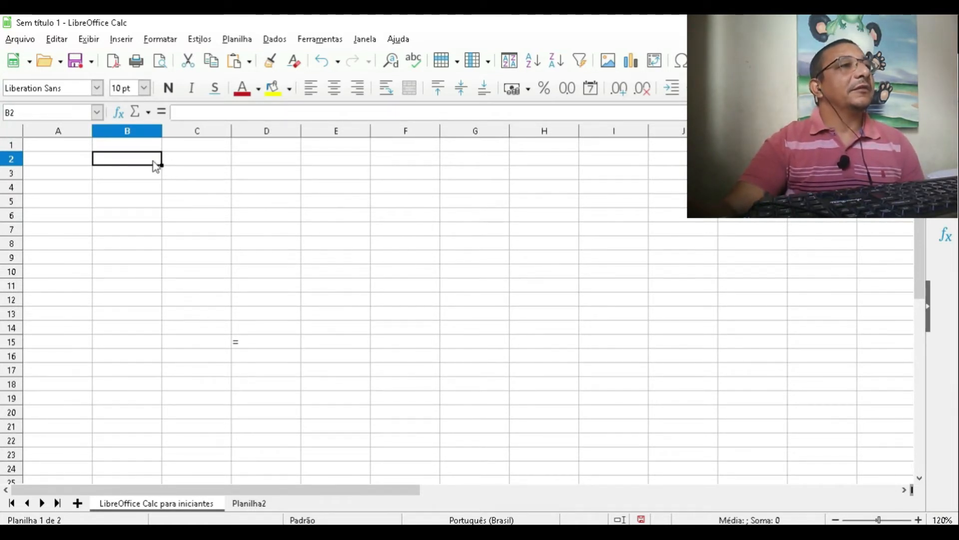
text(3)
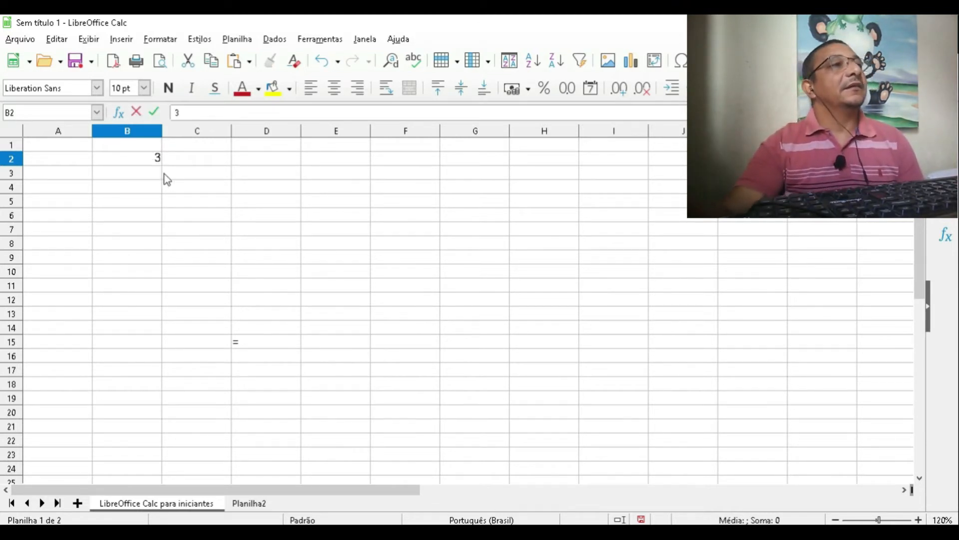
double_click(140, 156)
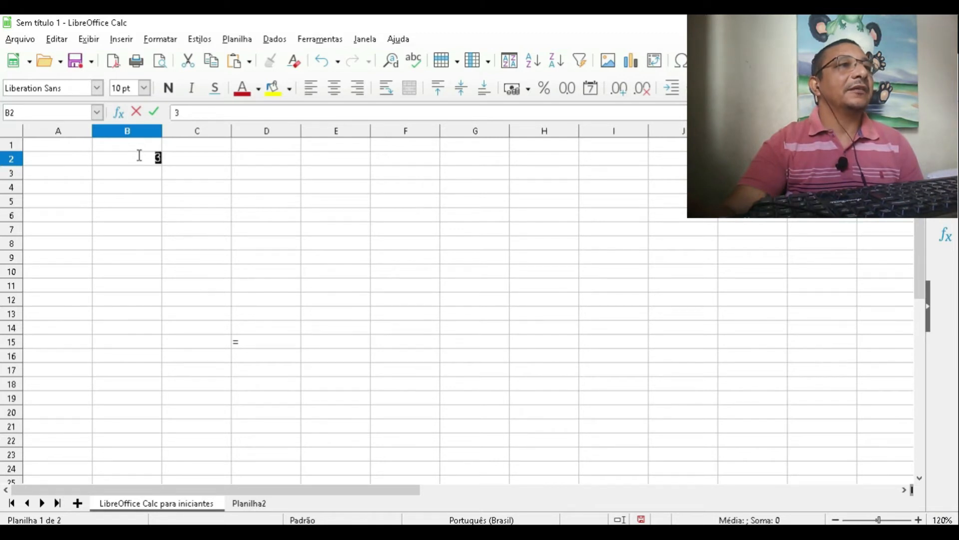
click(139, 156)
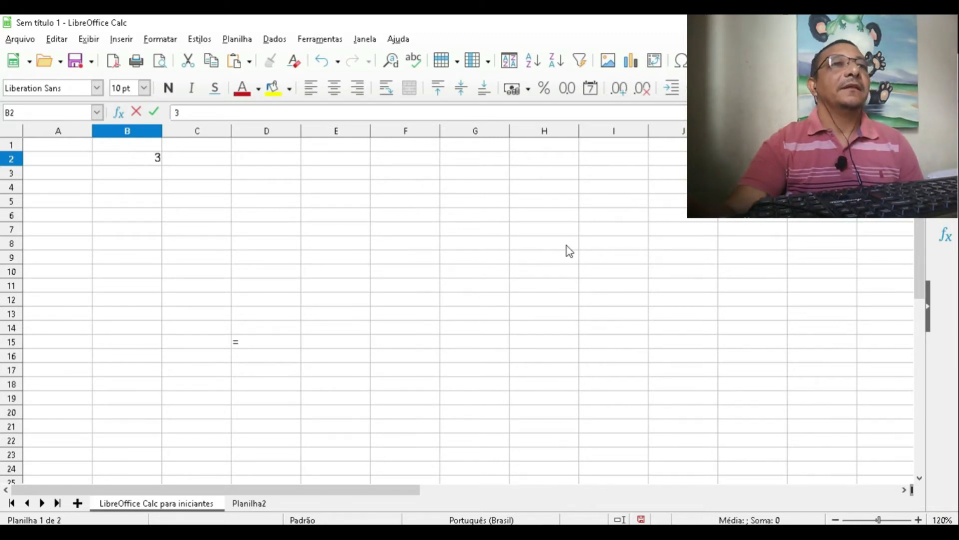
click(550, 91)
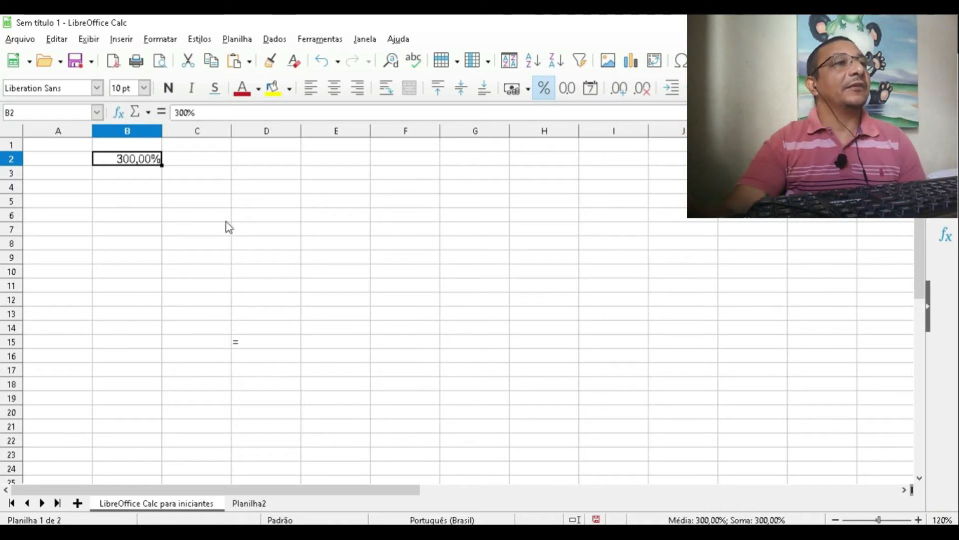
Enter 0,35 in cell C2 and apply the percentage format followed by the R$ Padrão currency format.
click(208, 161)
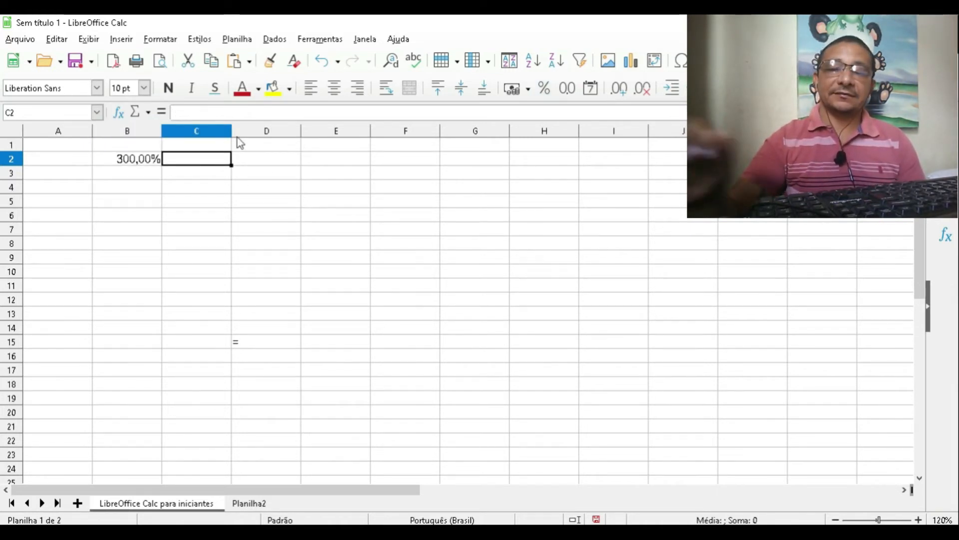
text(0)
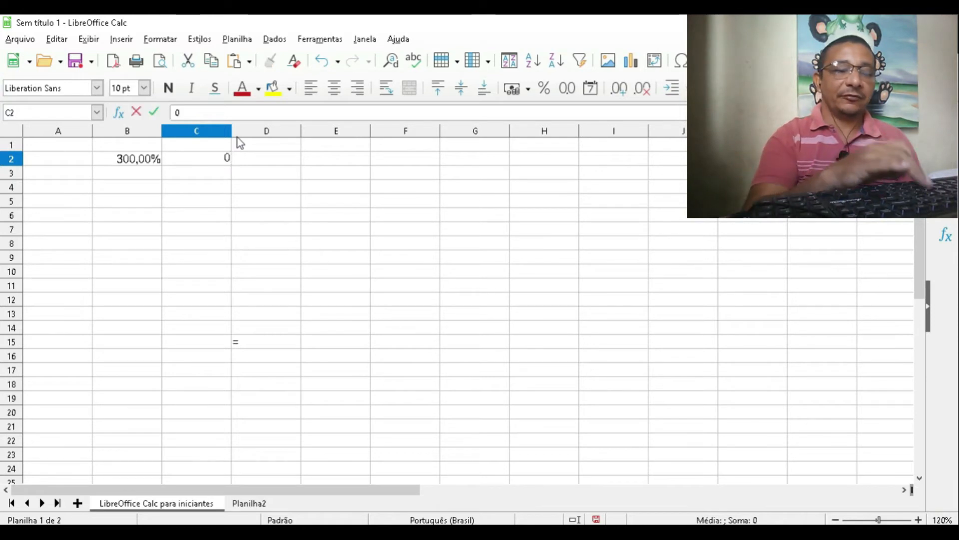
text(,35)
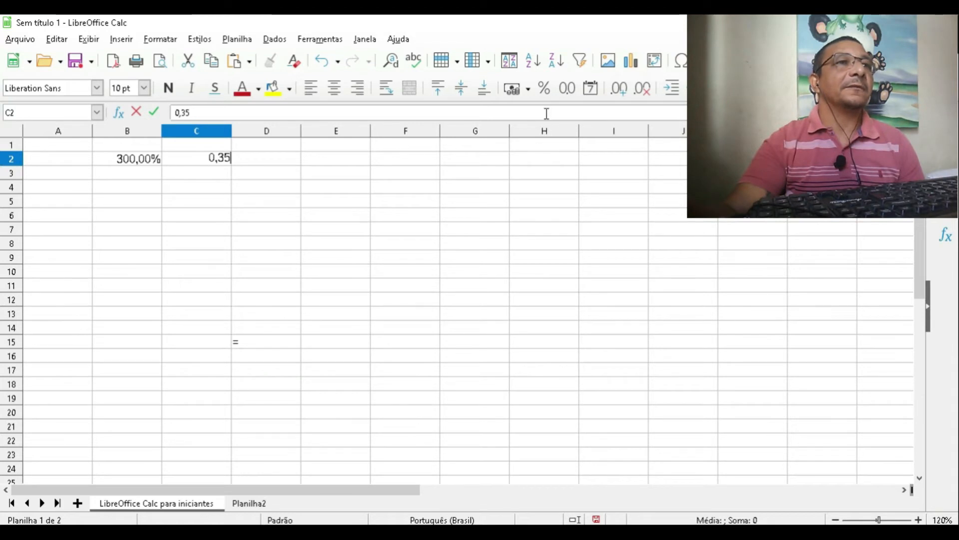
click(546, 89)
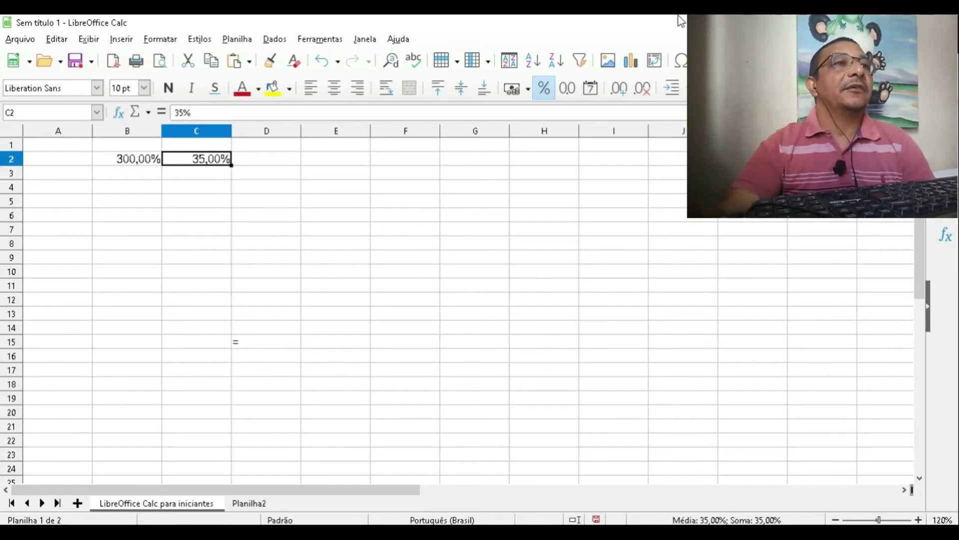
click(527, 87)
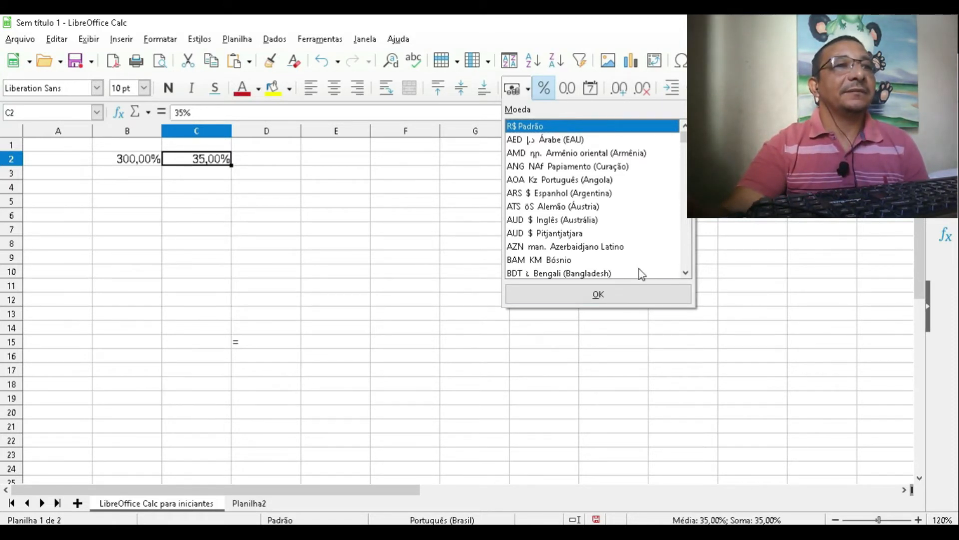
click(634, 297)
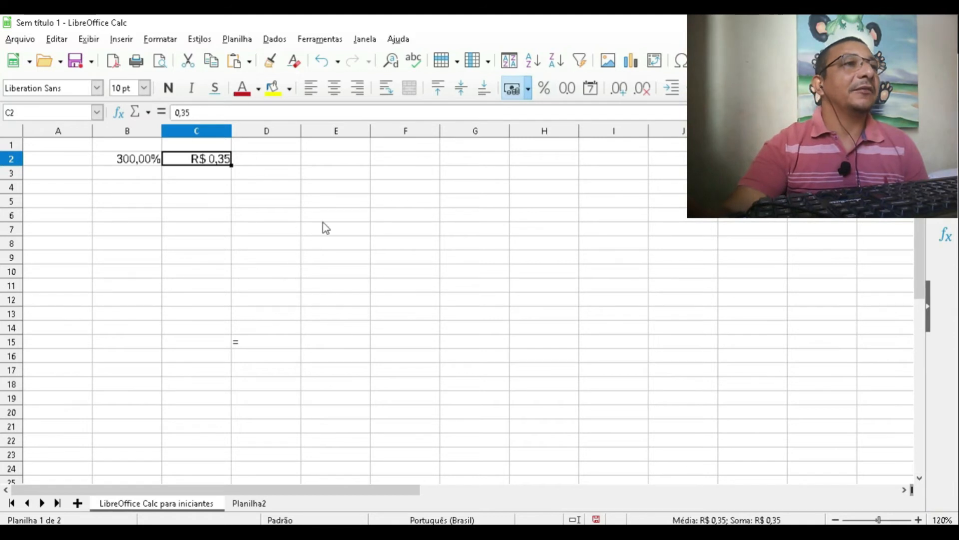
Enter the numbers 11, 1103 and 110323 down column E in cells E2 to E4.
click(337, 158)
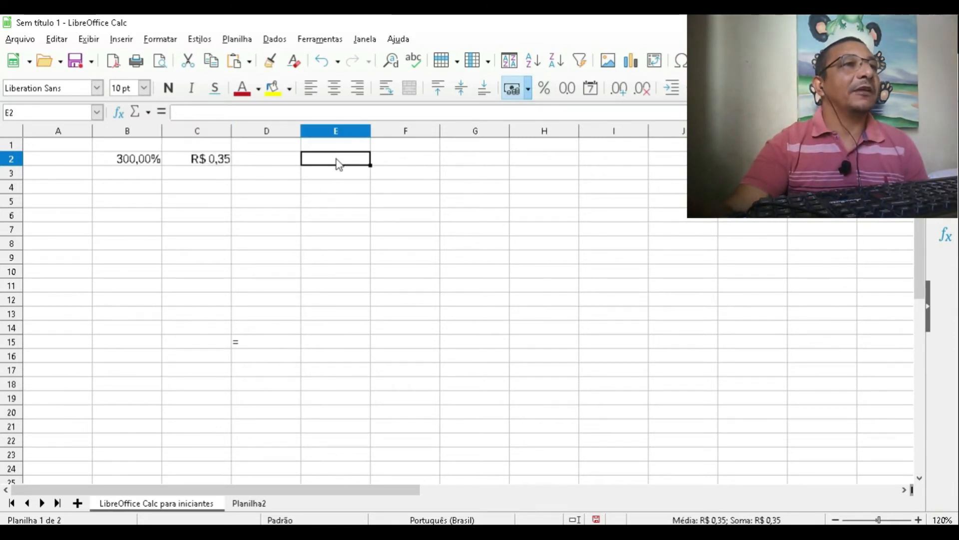
double_click(337, 160)
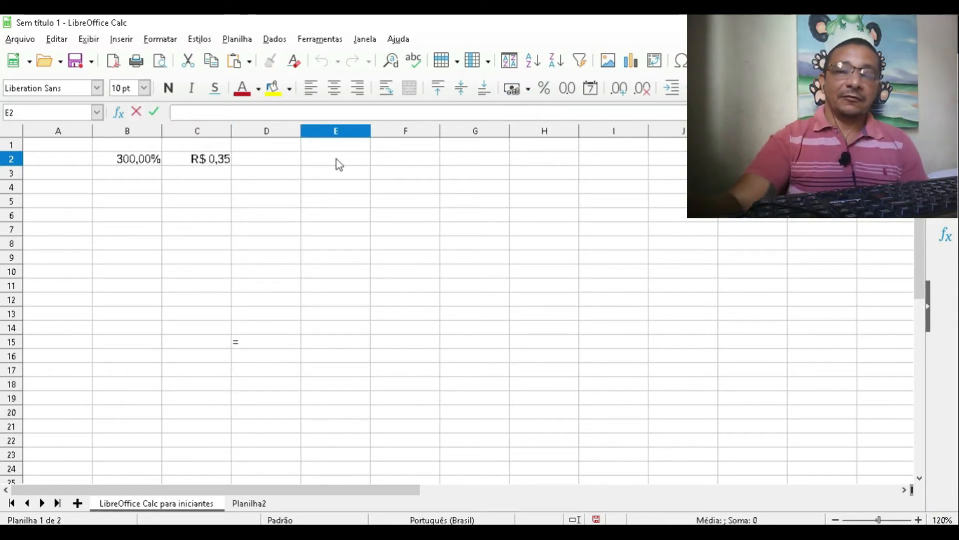
text(11)
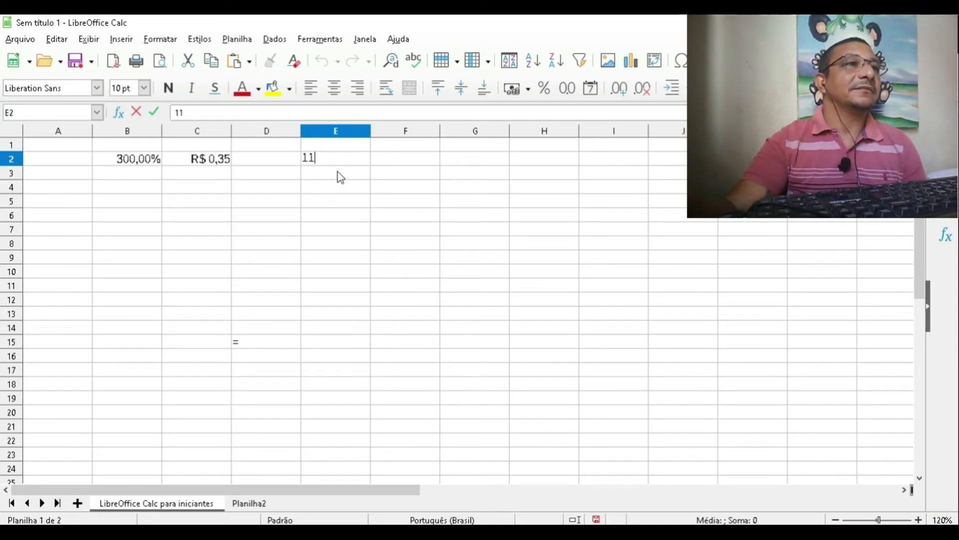
key(Return)
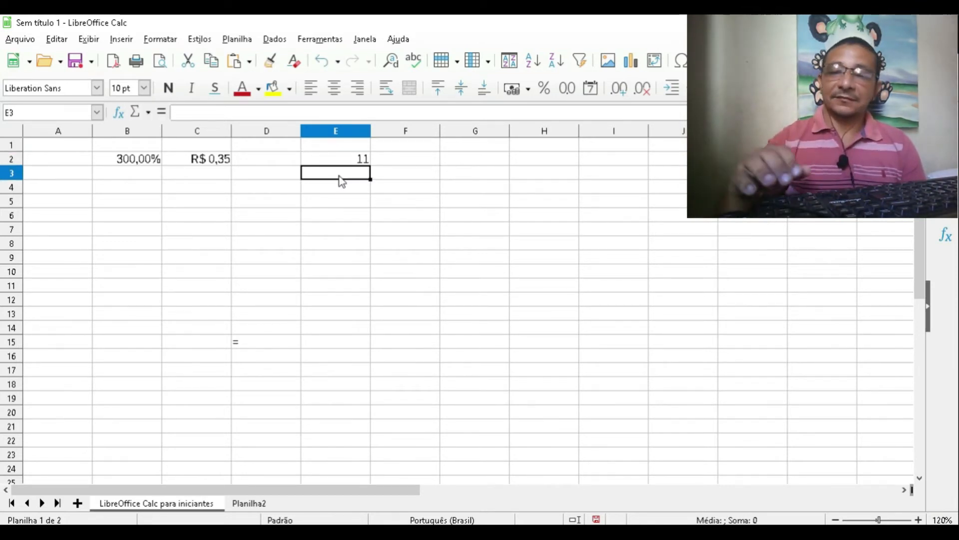
text(1103)
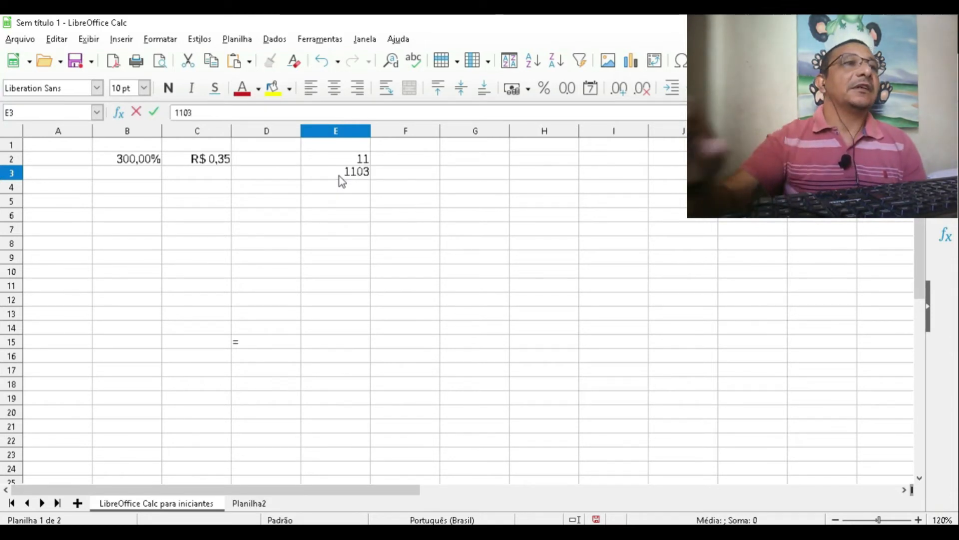
key(Return)
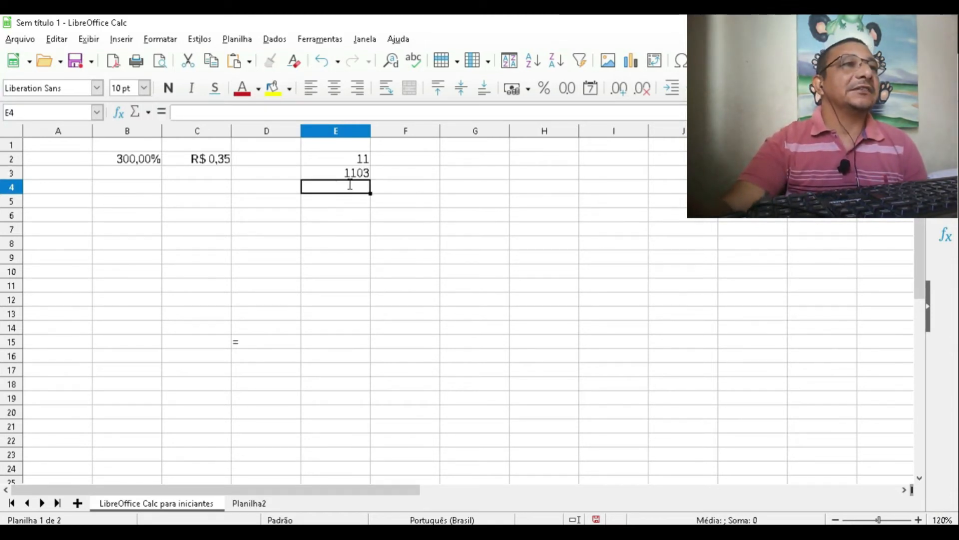
text(1)
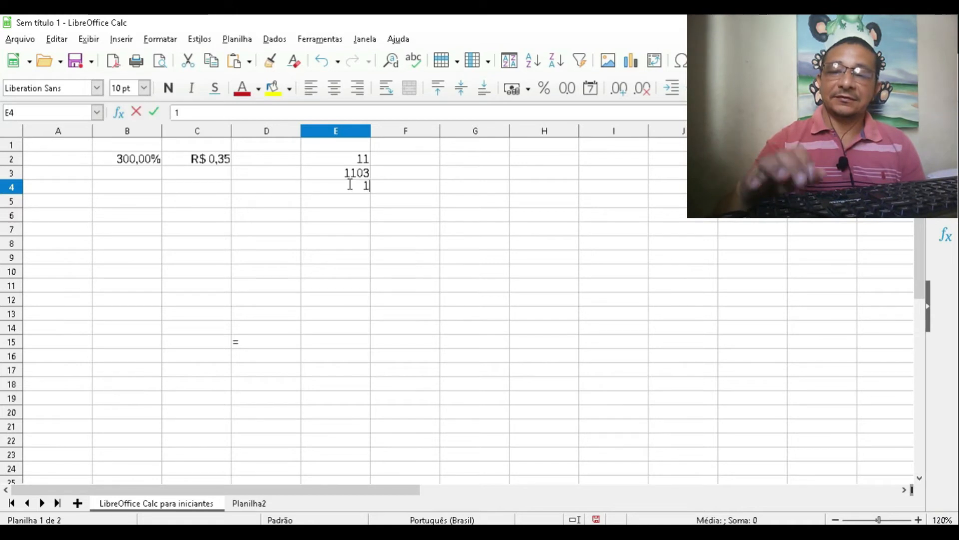
text(103)
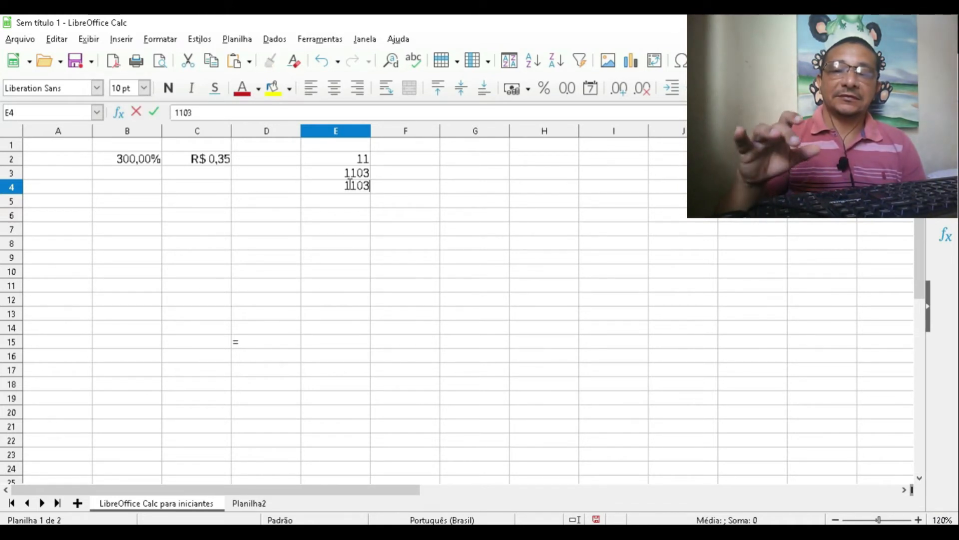
text(23)
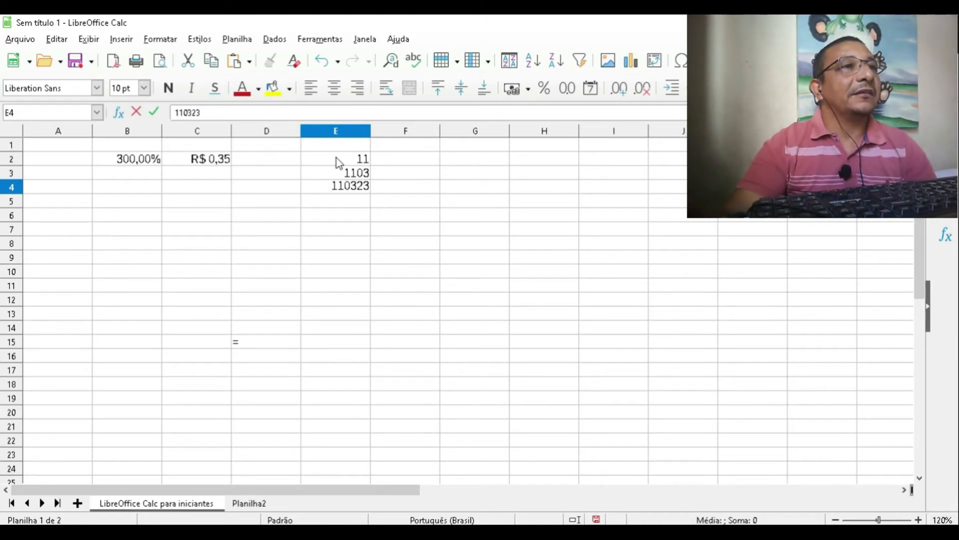
Format cells E2:E4 as currency and widen column E to fit its contents.
drag(337, 157, 350, 193)
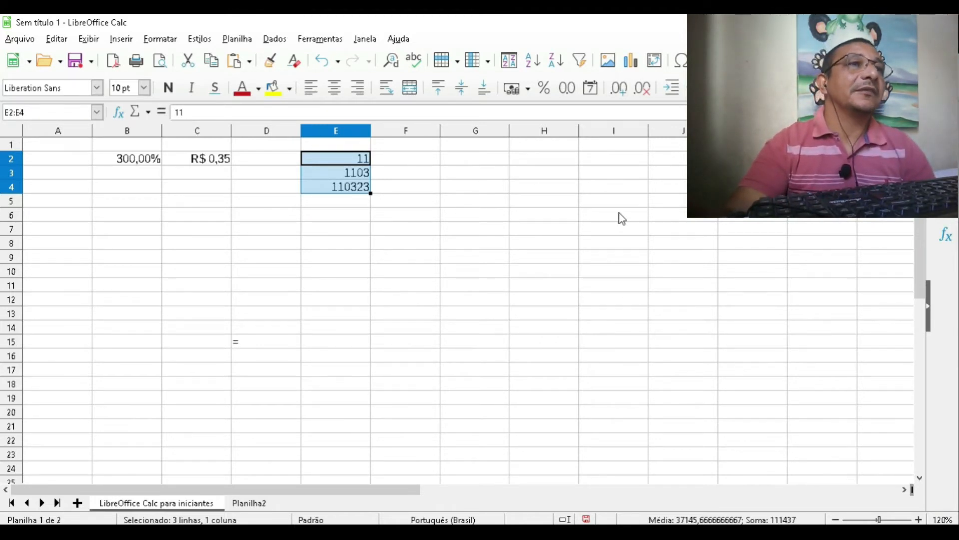
click(513, 91)
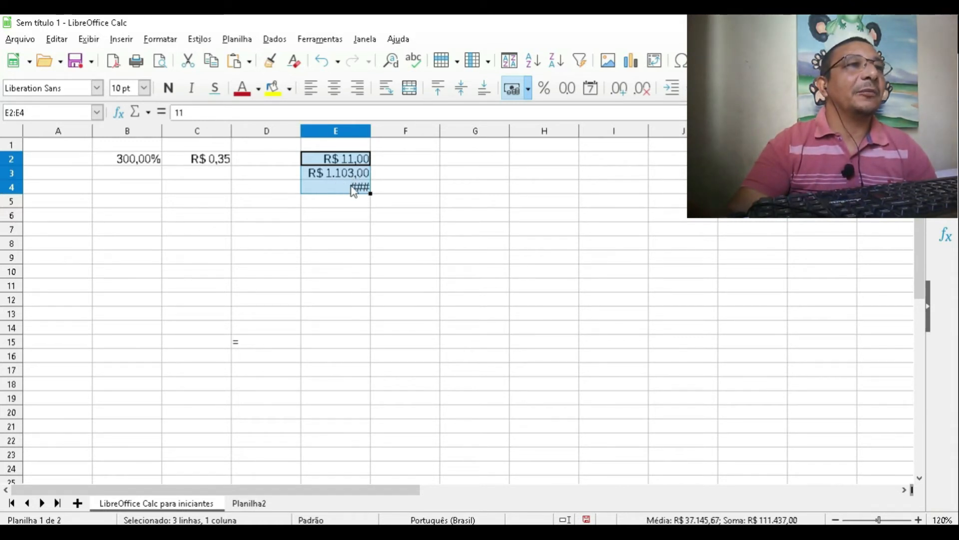
double_click(370, 124)
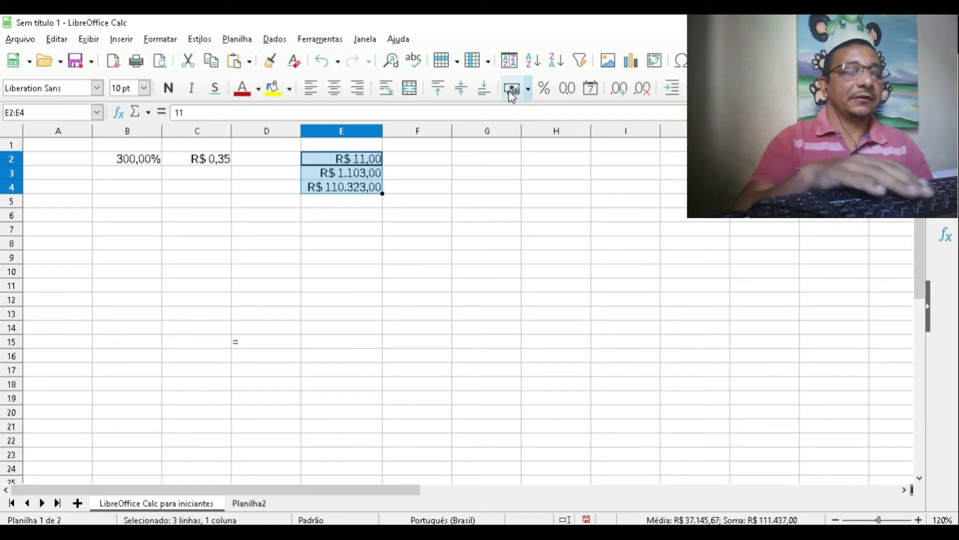
Enter the text TÉCNICO EM MECÂNICA in cell A1.
key(ctrl+Home)
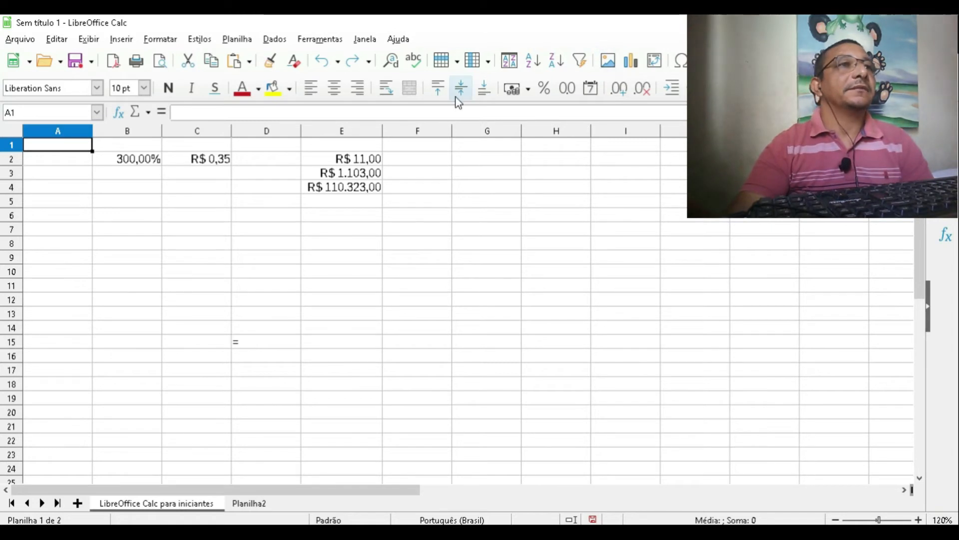
click(432, 172)
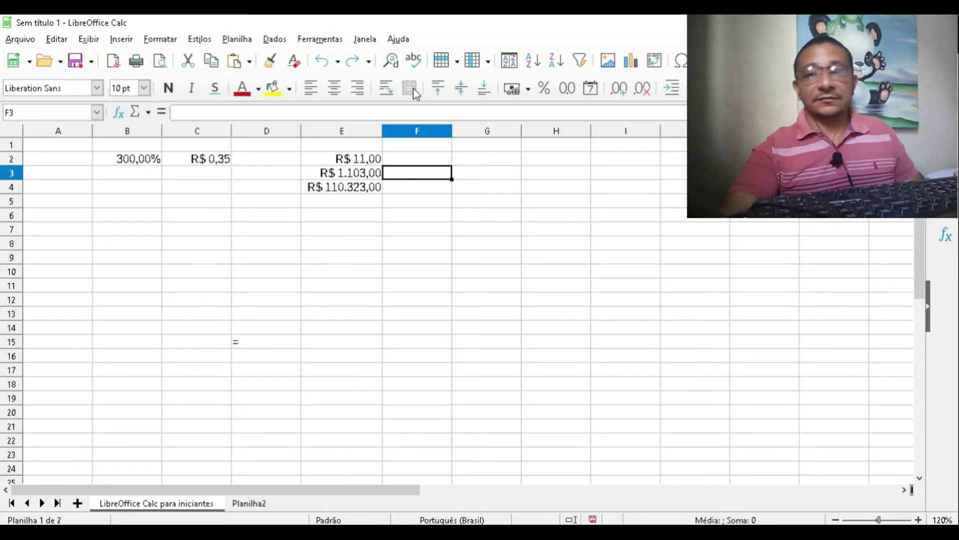
click(70, 144)
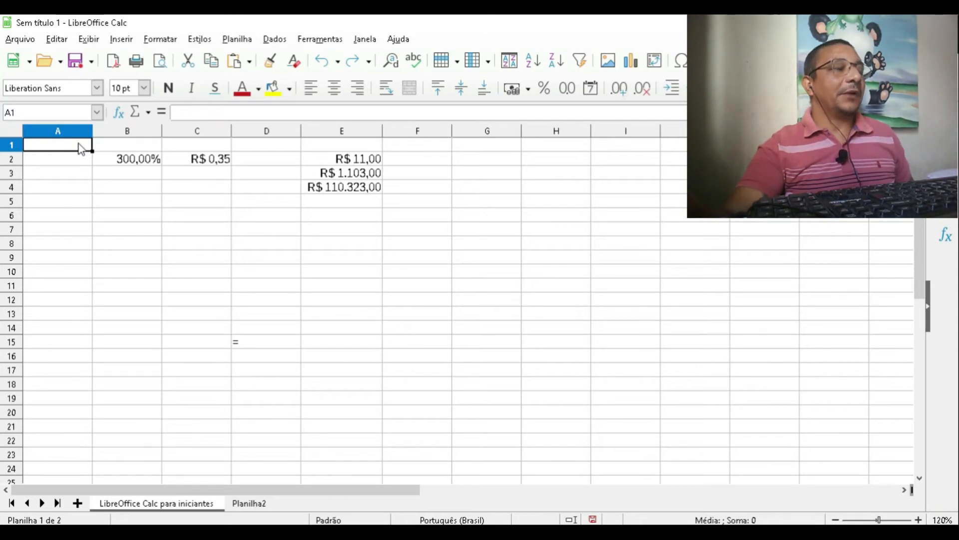
text(T)
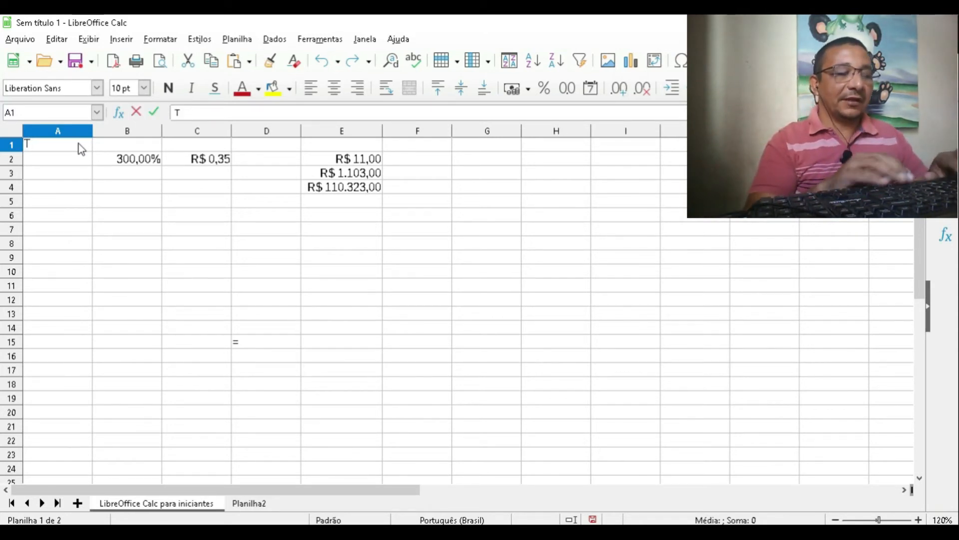
text(ÉCN)
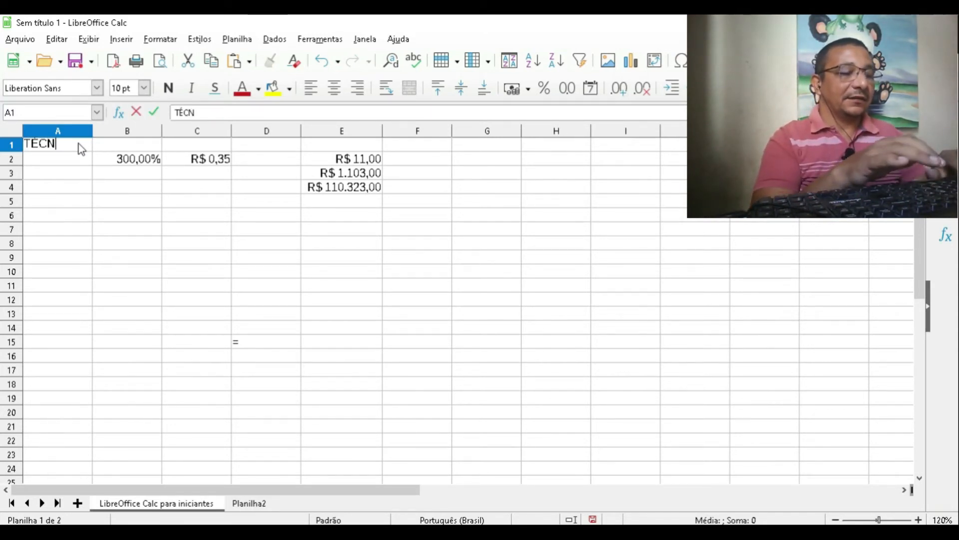
text(ICO)
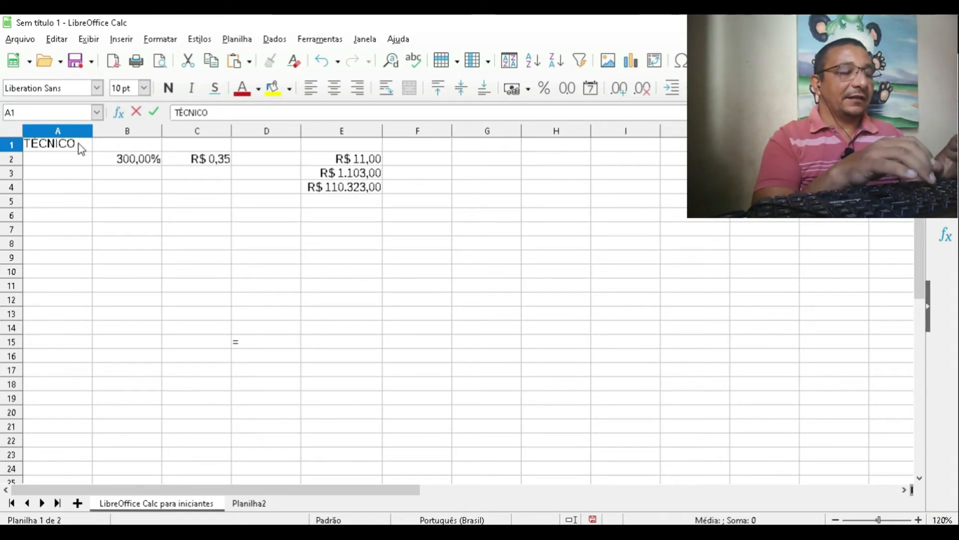
text( EM MEC)
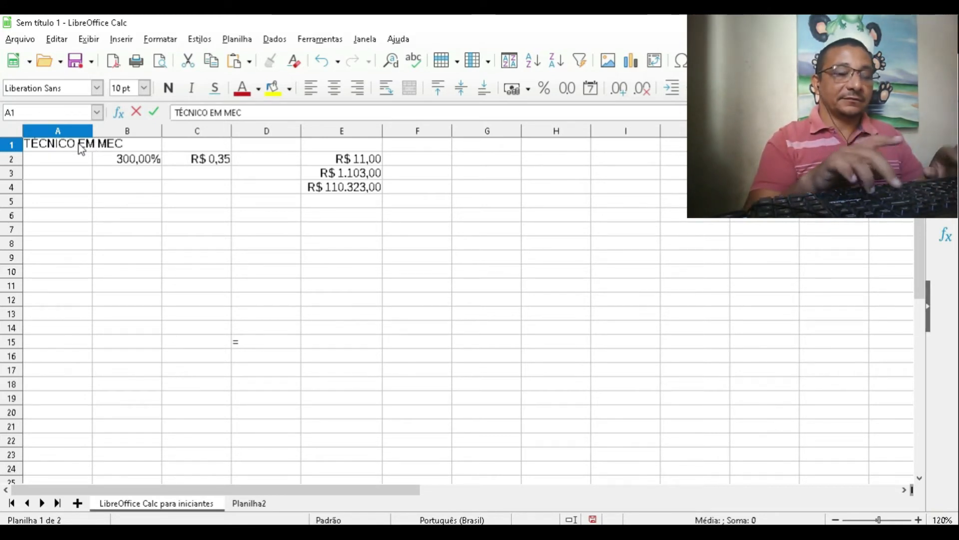
text(ÂNICA)
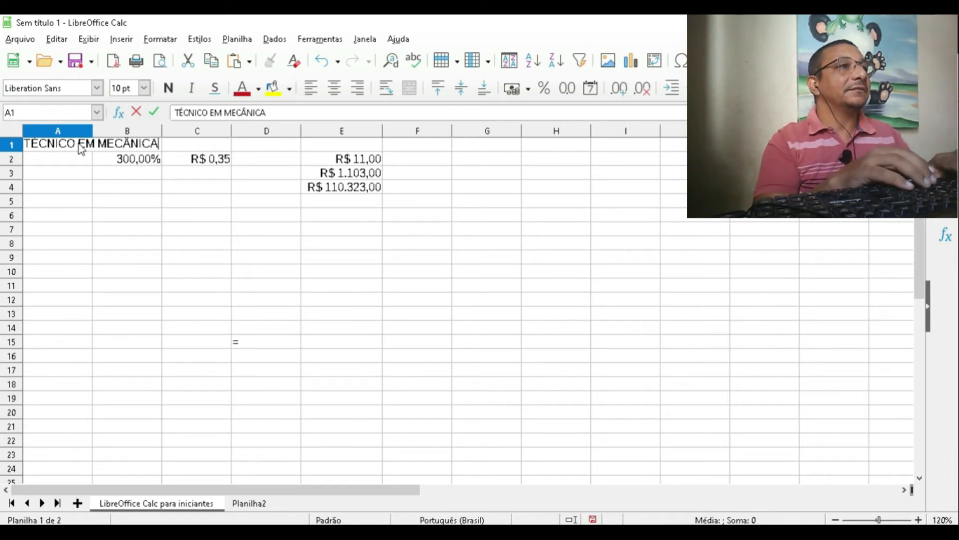
key(Tab)
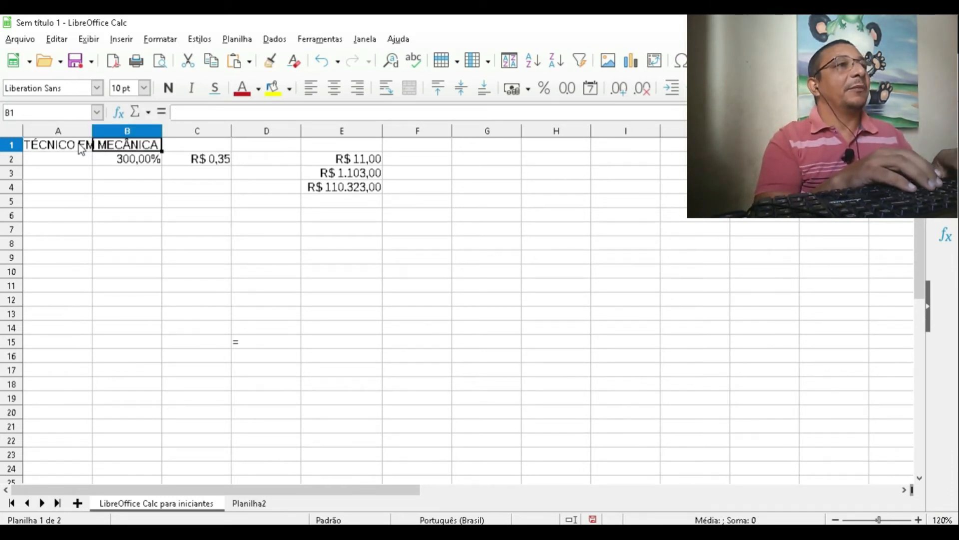
Enter the text TÉCNICO EM ENFERMAGE in cell B1.
text(T)
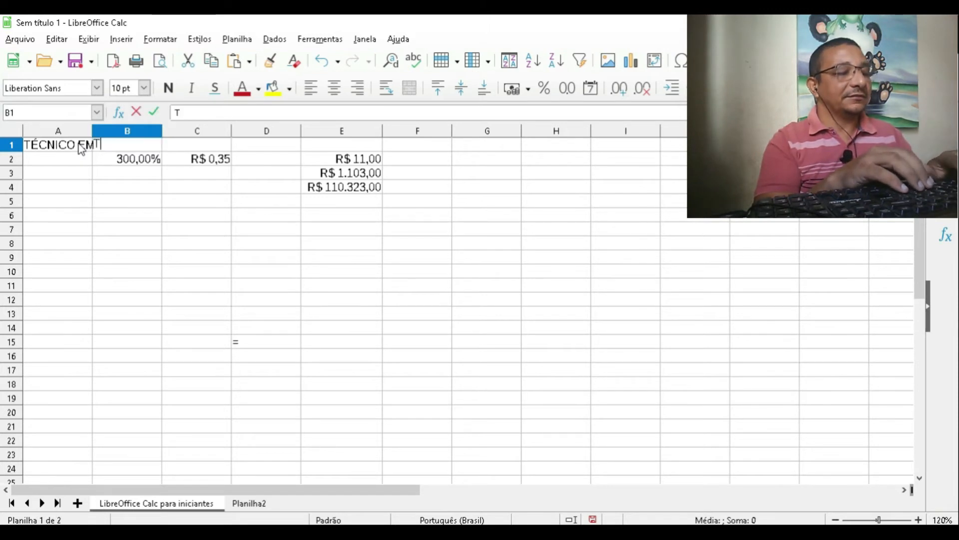
text(ÉCN)
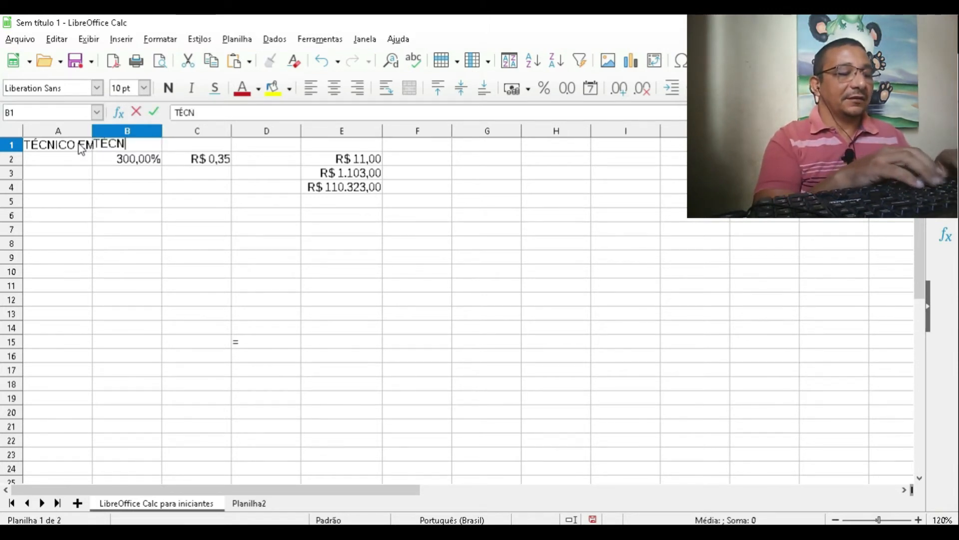
text(ICO E)
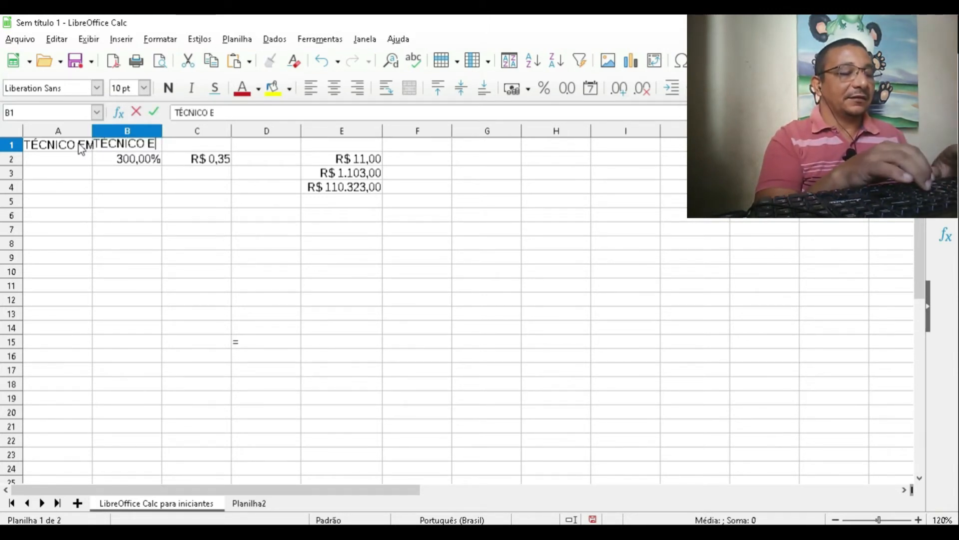
text(M ENF)
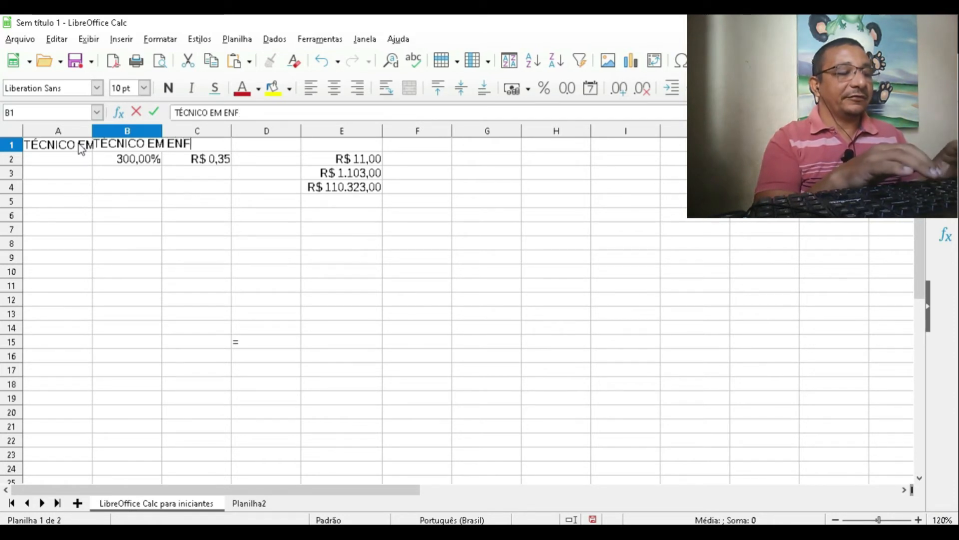
text(ERMAGE)
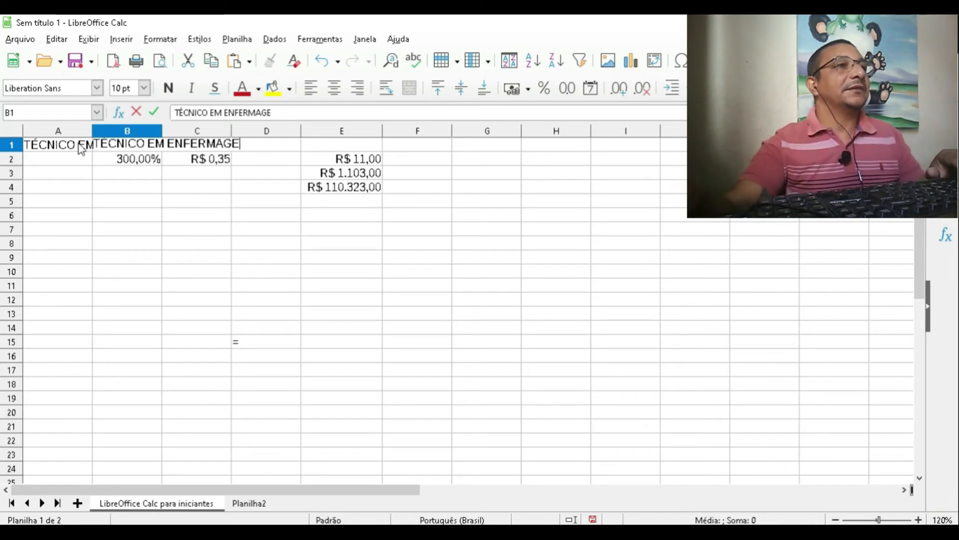
click(54, 159)
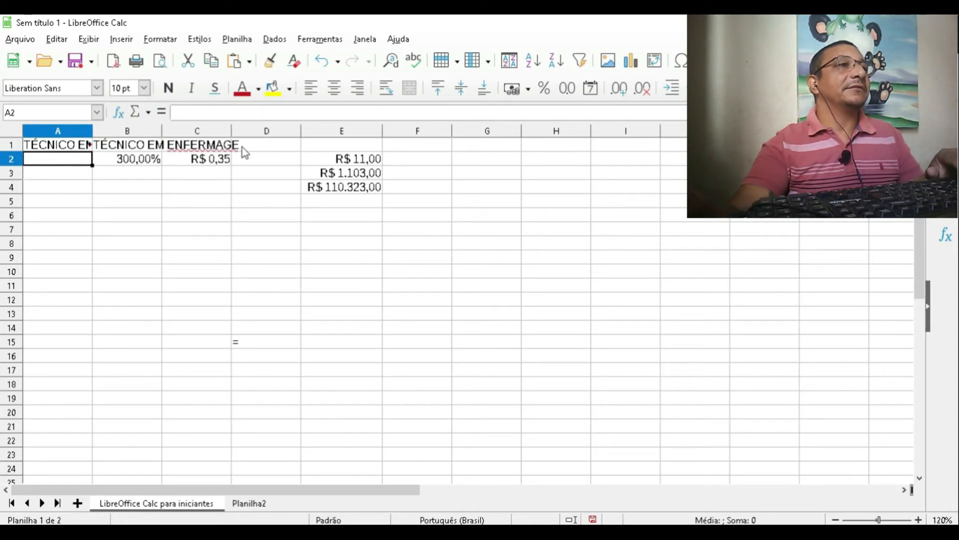
Enter the text ELETROTÉCNICA in cell C1.
click(158, 148)
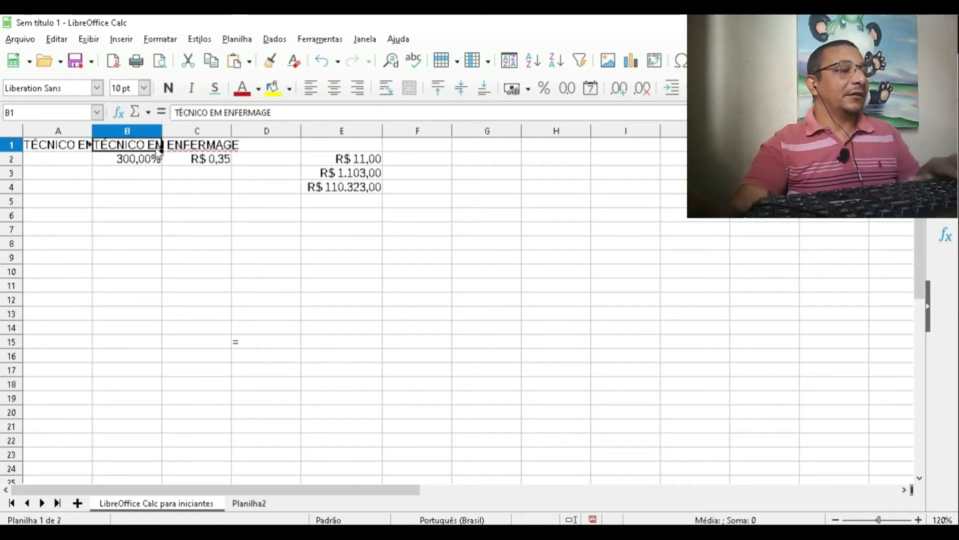
key(Right)
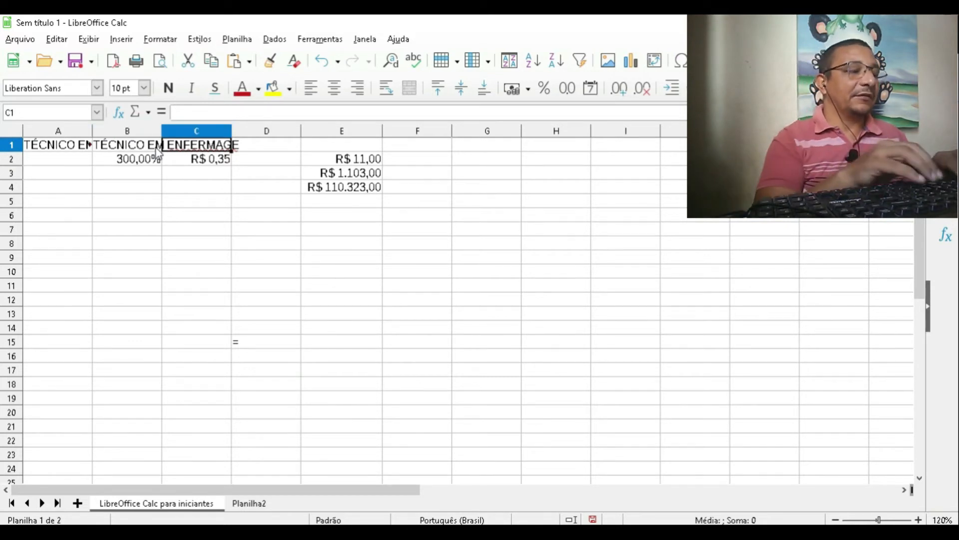
text(ELET)
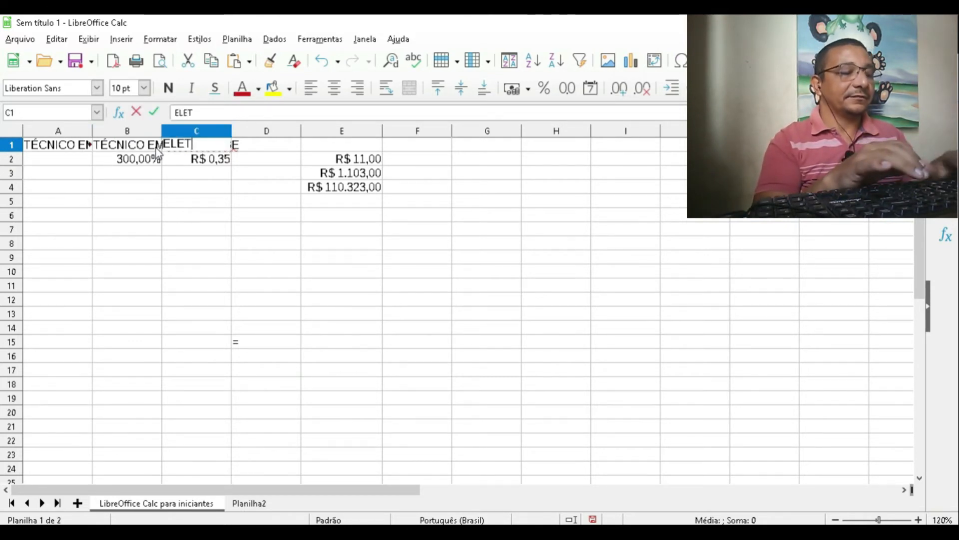
text(ROT)
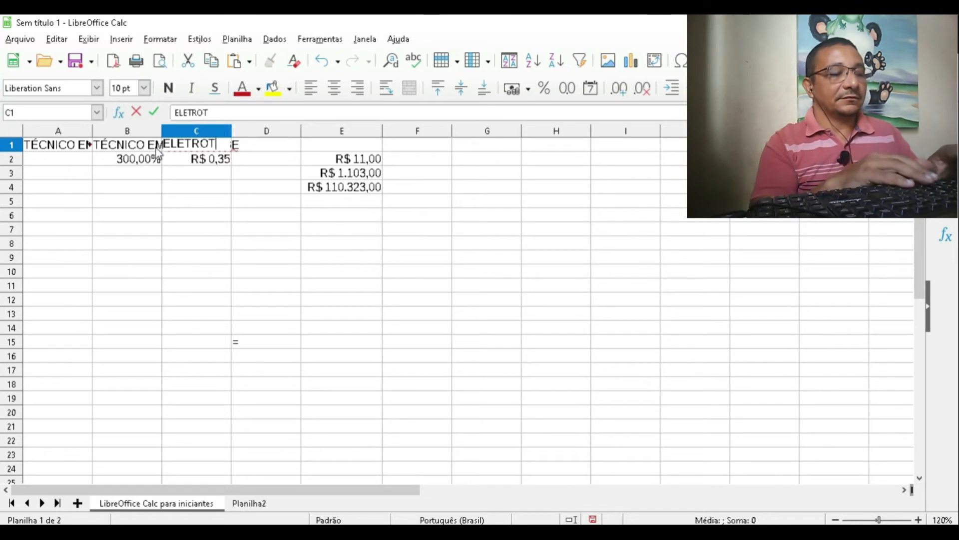
text(ÉCNI)
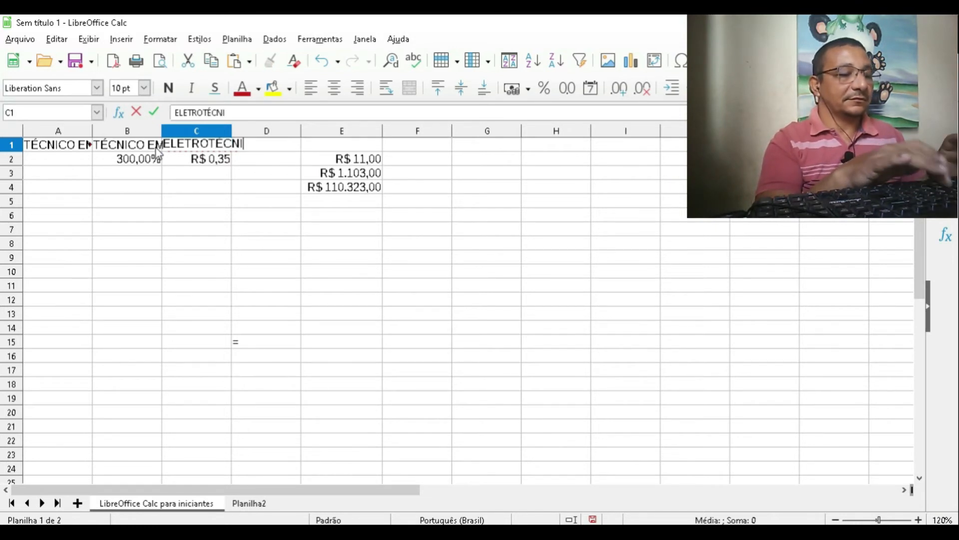
text(CA)
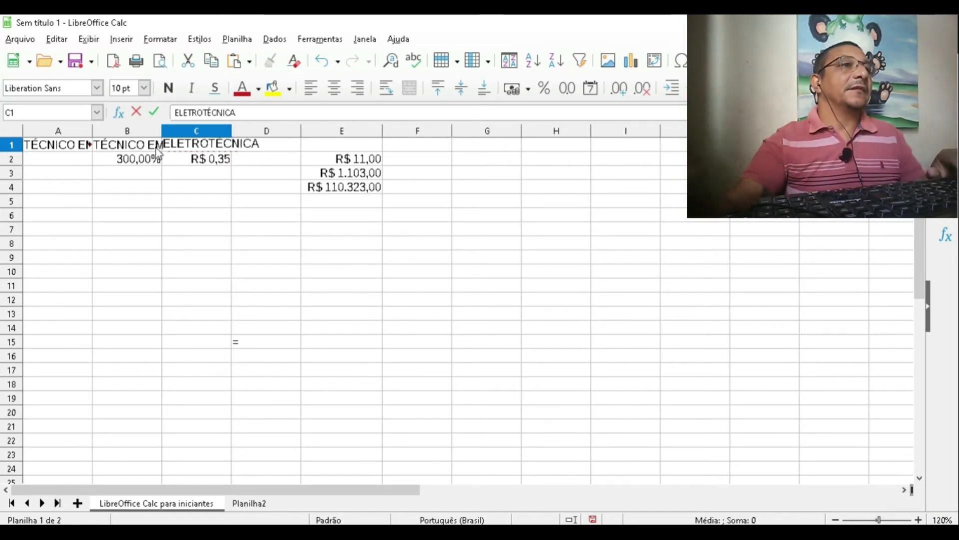
Enter the text SEGURANÇA DO TRABALHO in cell A2.
click(70, 163)
text(SEG)
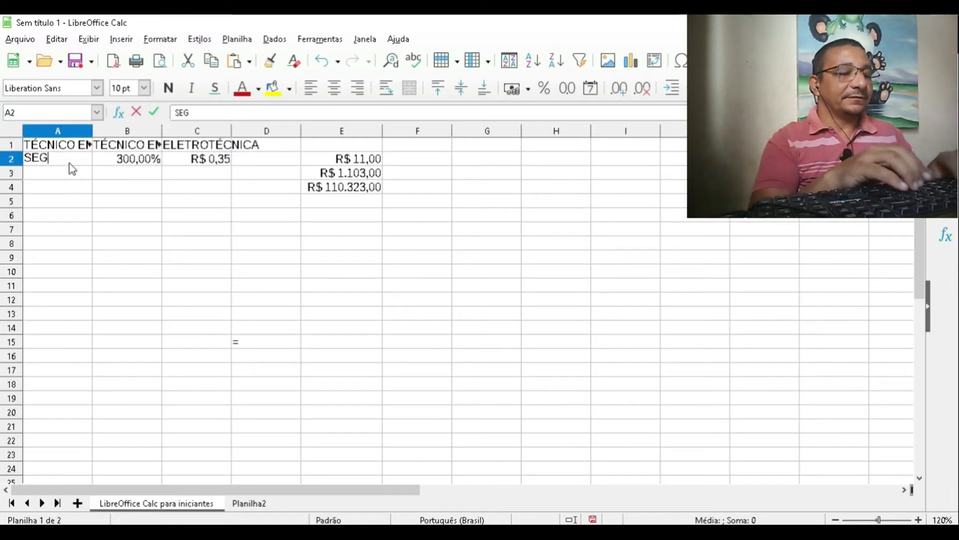
text(URANÇA )
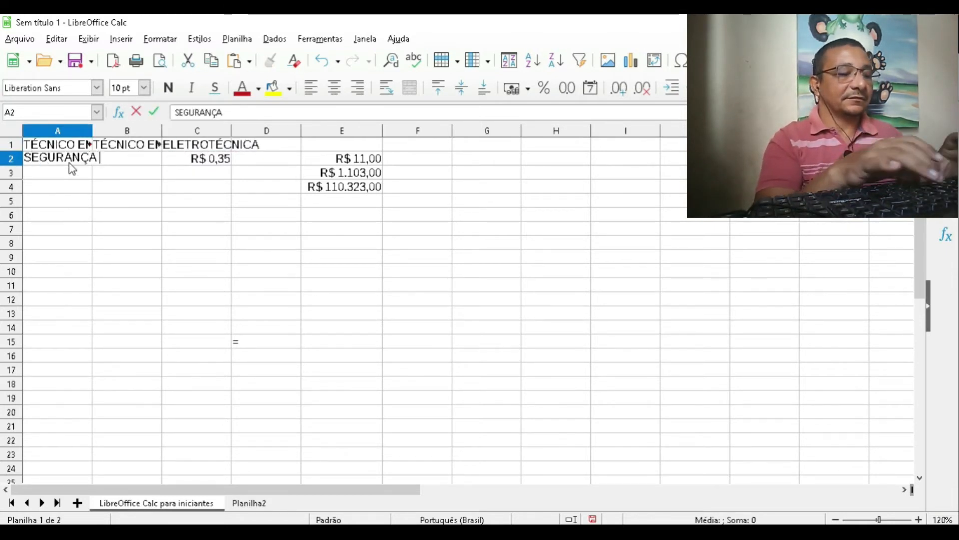
text(DO TRABA)
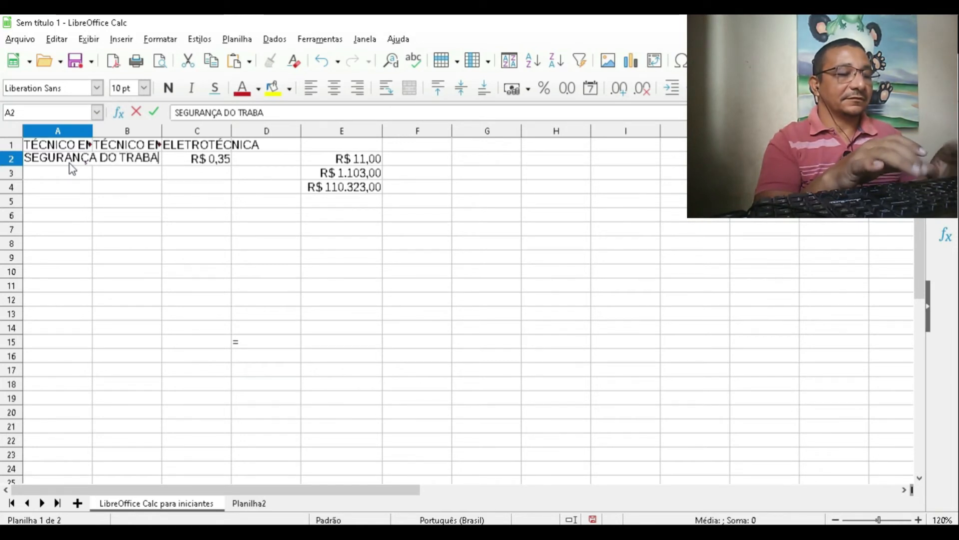
text(LHO)
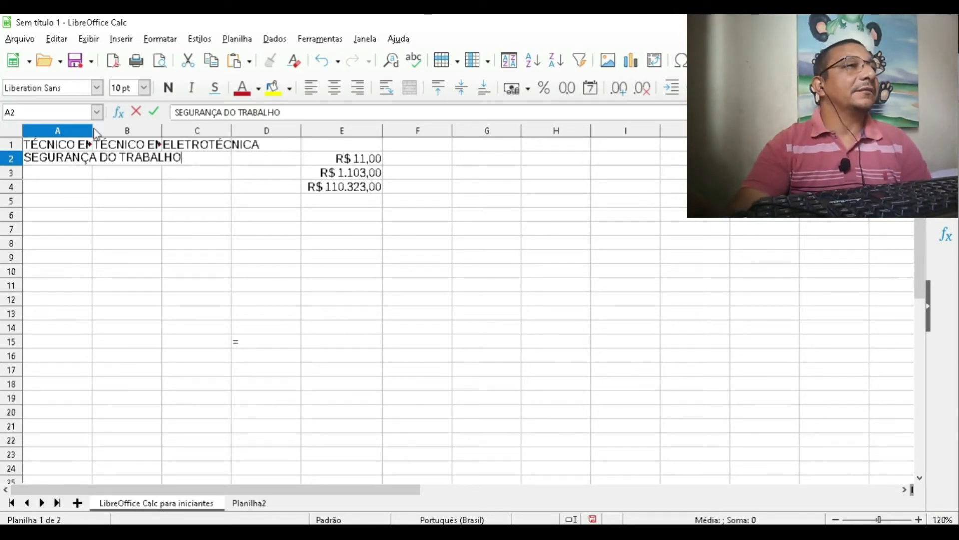
Fit the widths of columns A, B and C to their contents.
click(70, 148)
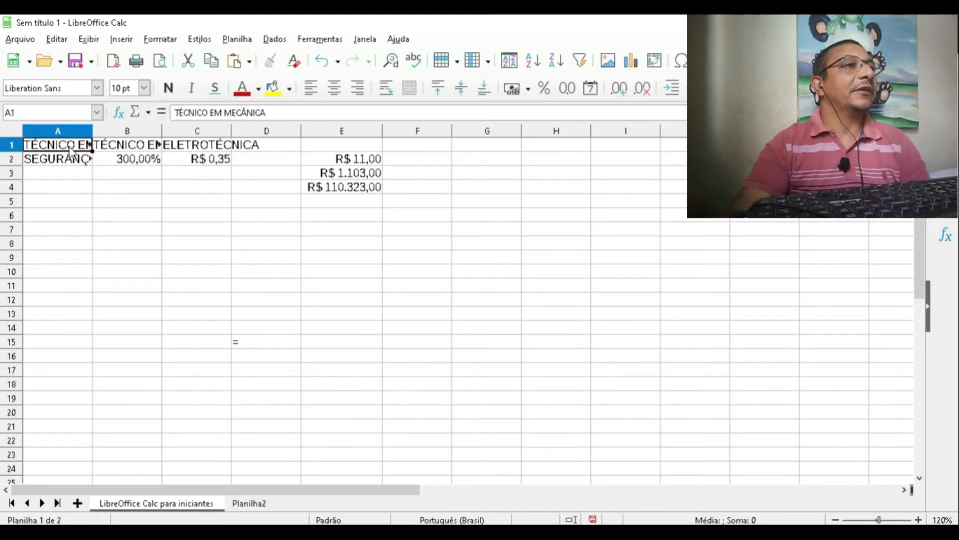
double_click(91, 127)
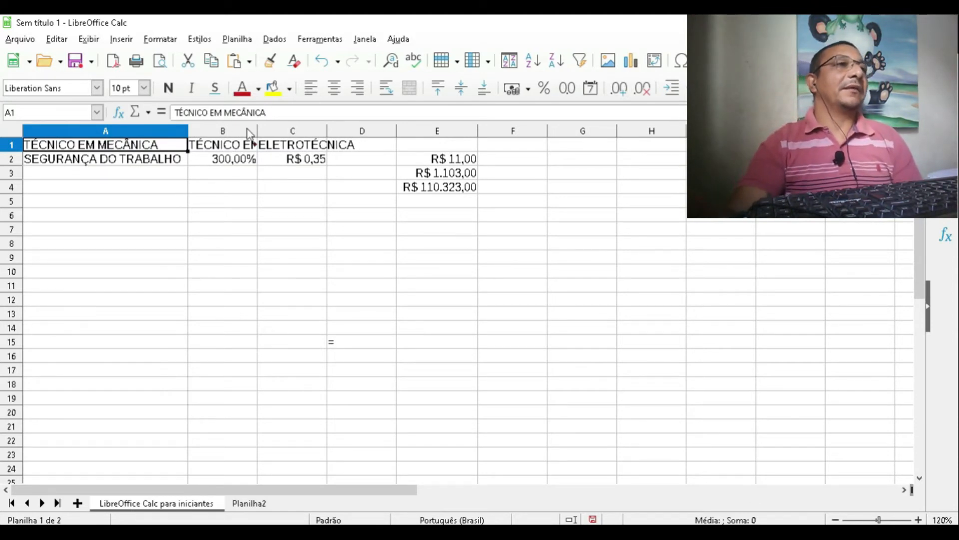
click(242, 146)
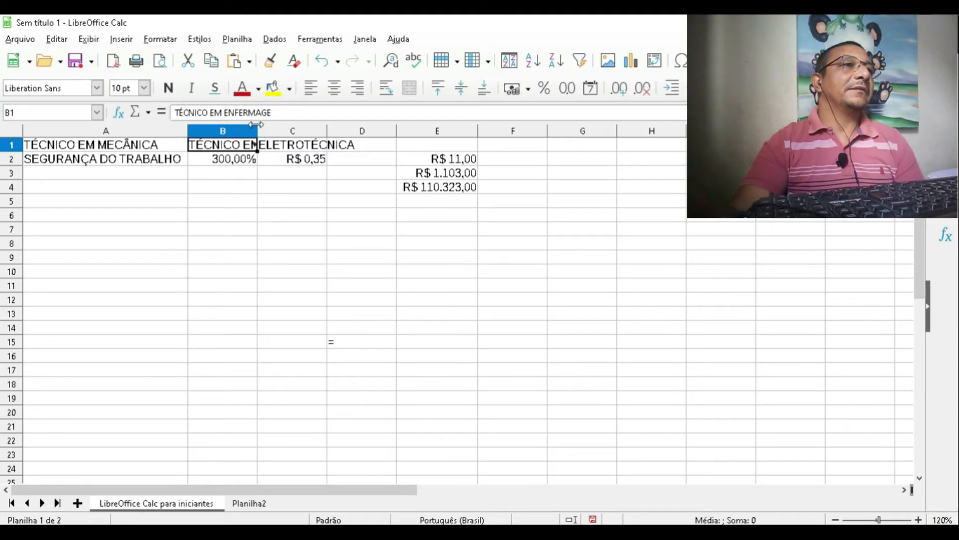
double_click(257, 125)
click(389, 148)
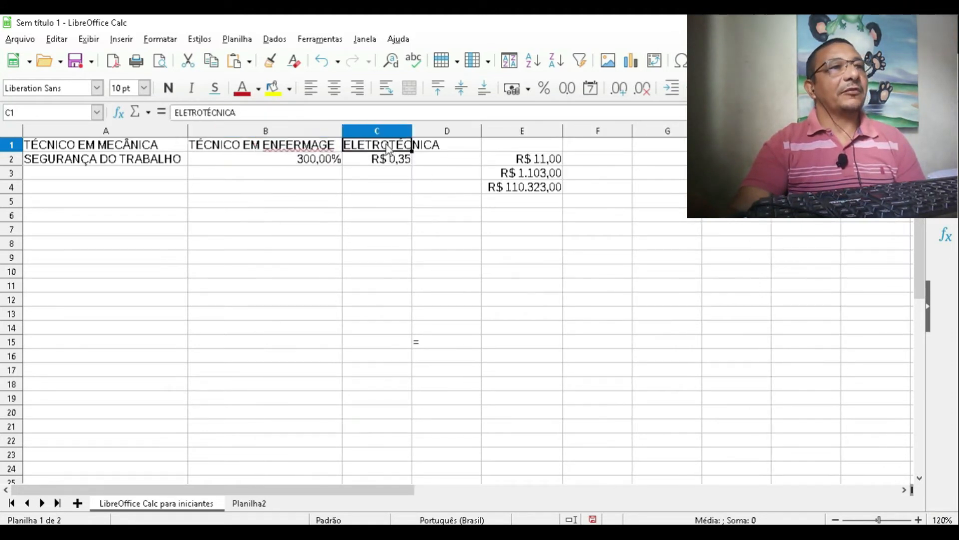
double_click(411, 131)
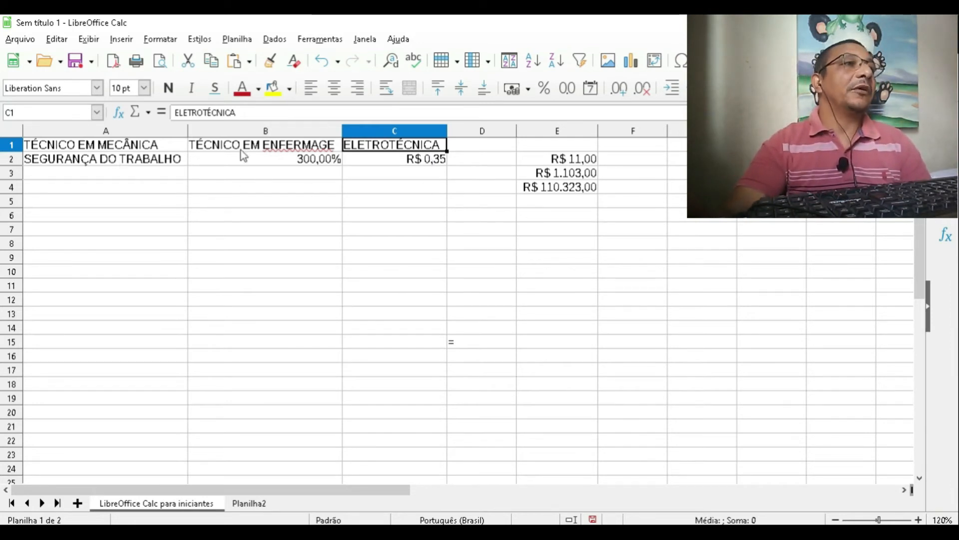
Merge cells A1:C2, moving the hidden cells' contents into the first cell, and widen column C to fit the combined text.
drag(34, 148, 420, 375)
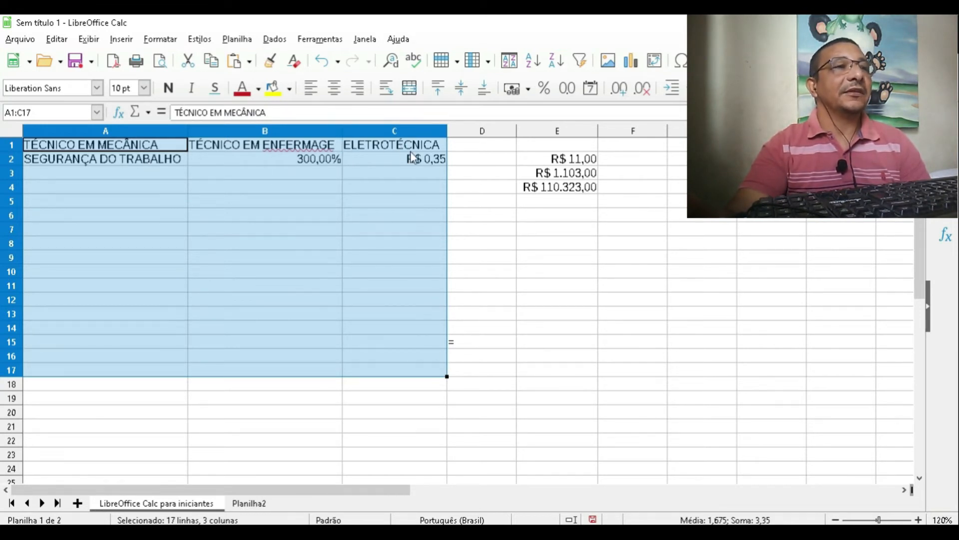
click(371, 199)
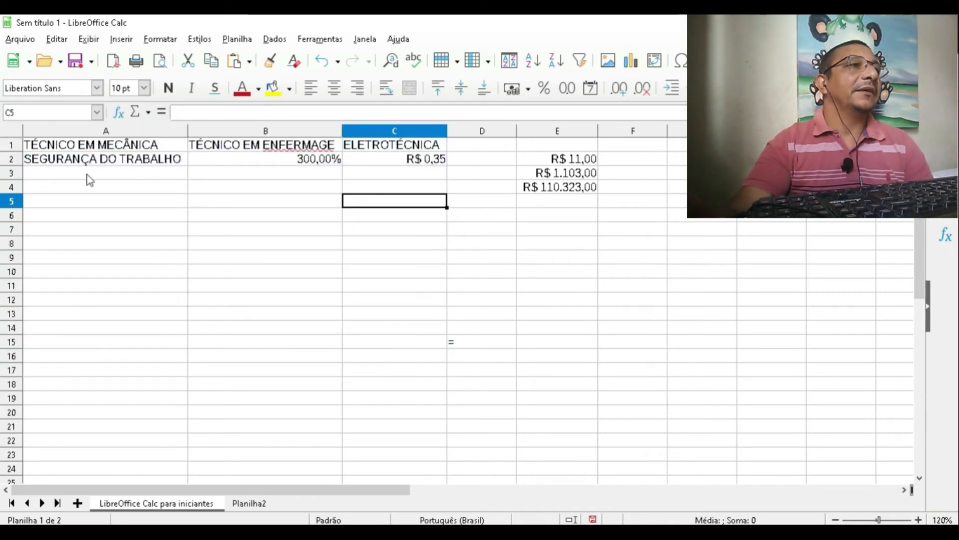
drag(37, 146, 381, 168)
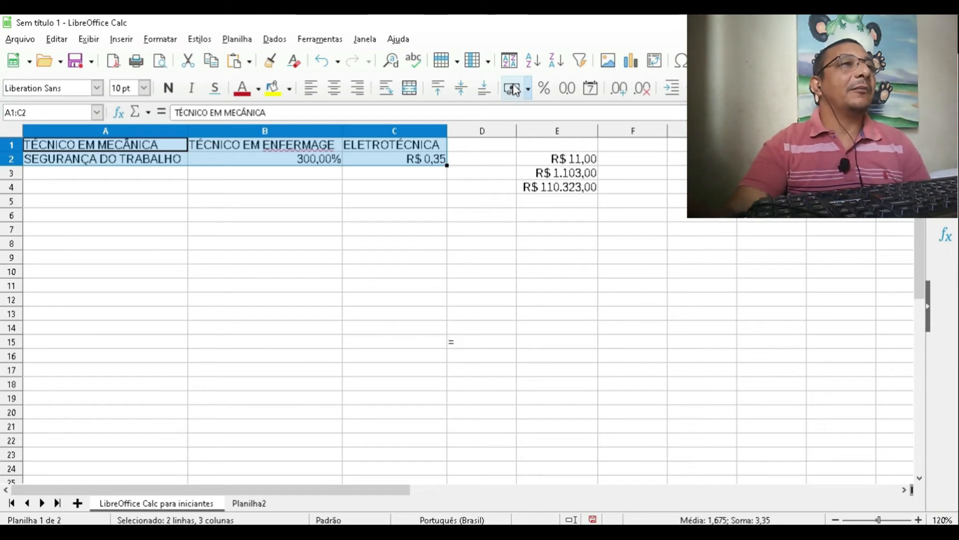
click(410, 88)
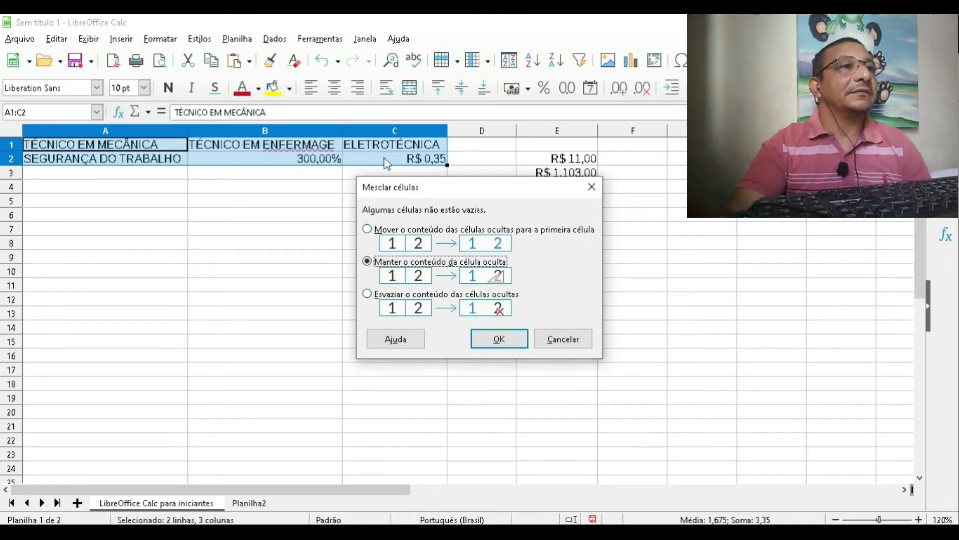
click(368, 230)
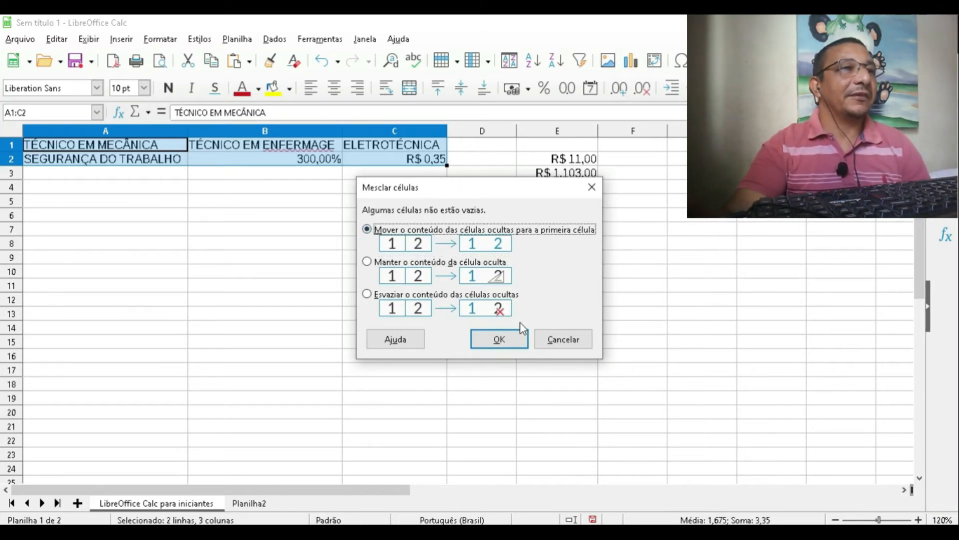
click(513, 341)
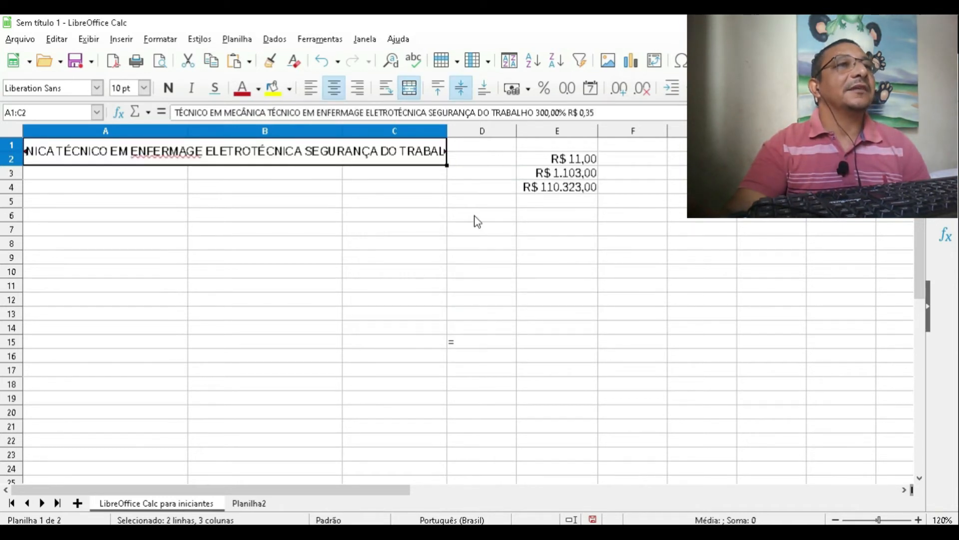
double_click(449, 132)
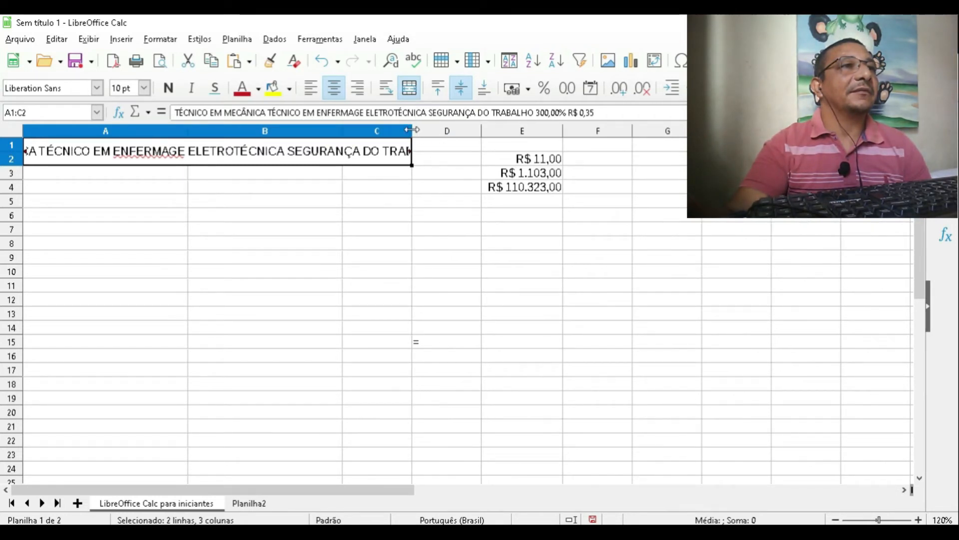
drag(412, 130, 699, 129)
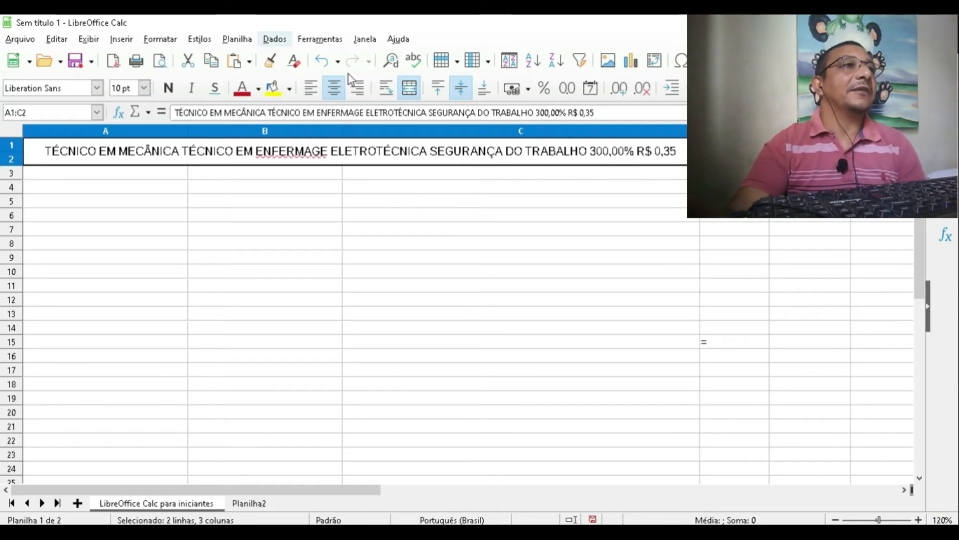
Undo the column C width changes and the merge of cells A1:C2.
click(321, 60)
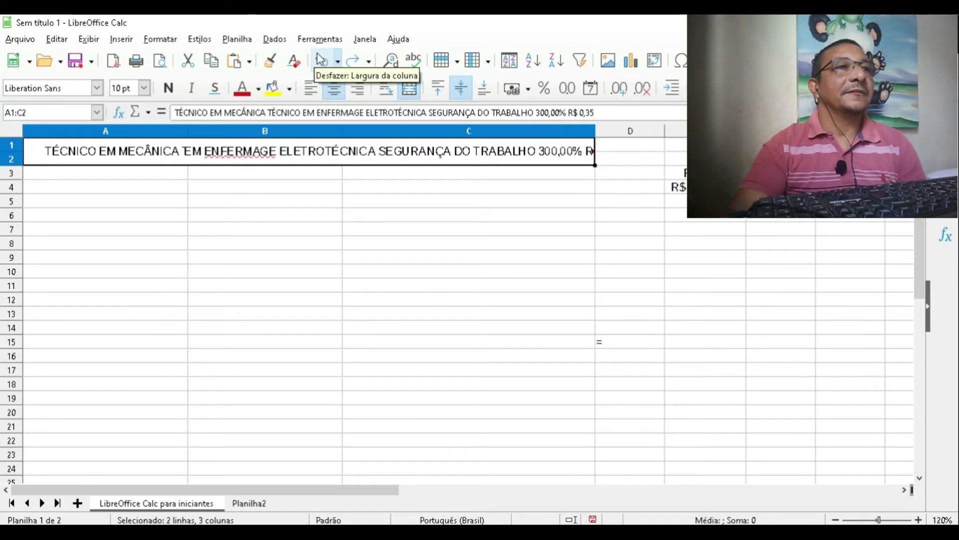
click(321, 60)
click(322, 60)
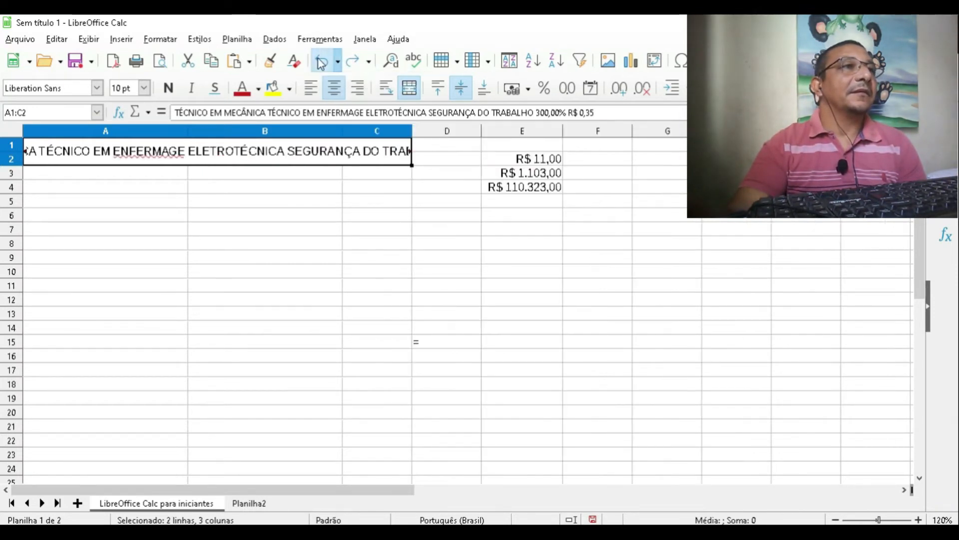
click(321, 61)
click(321, 61)
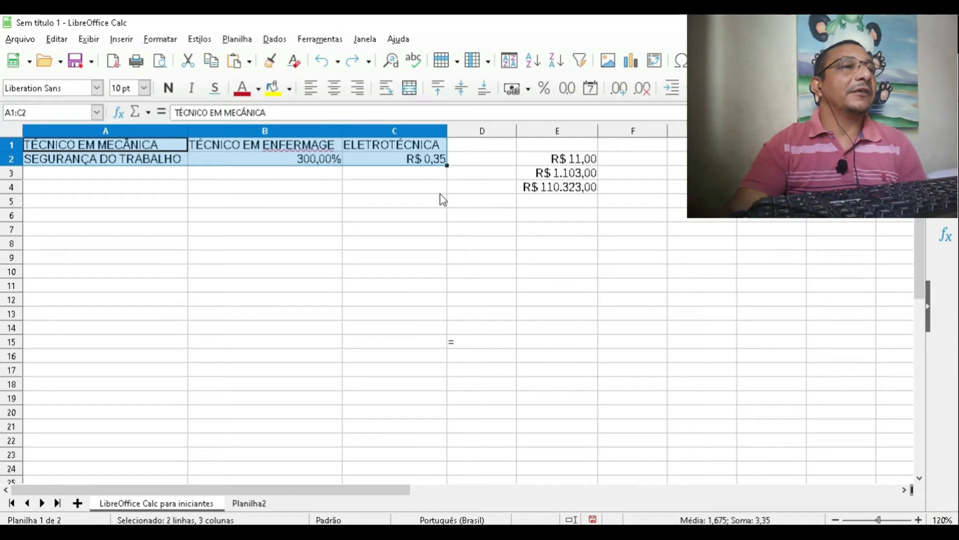
Merge cells A1:C2 with the option that keeps the hidden cells' contents, and undo that merge.
click(410, 88)
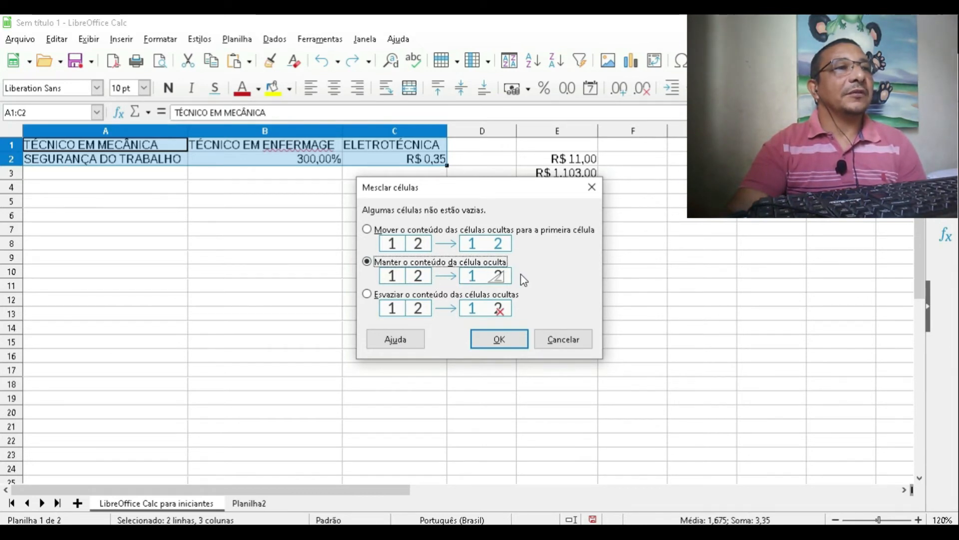
click(509, 340)
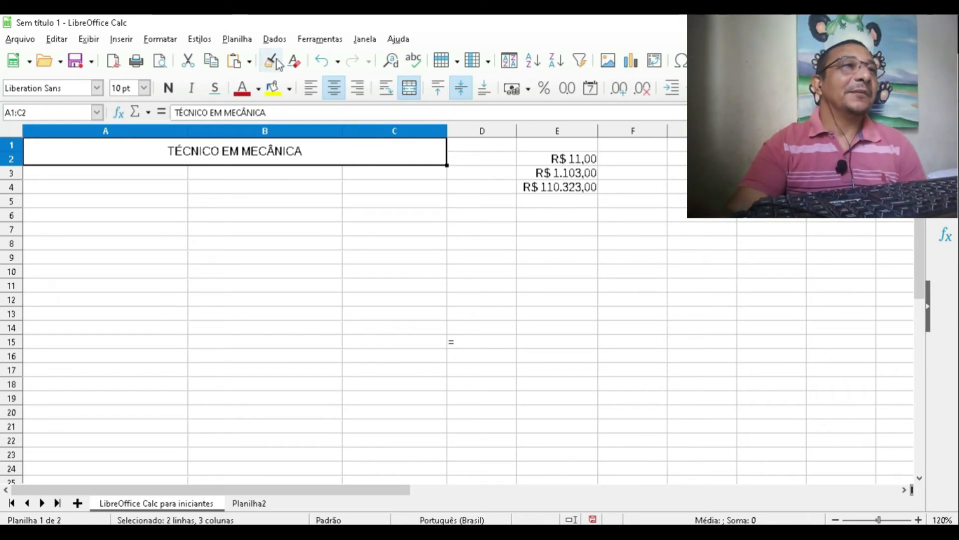
click(320, 62)
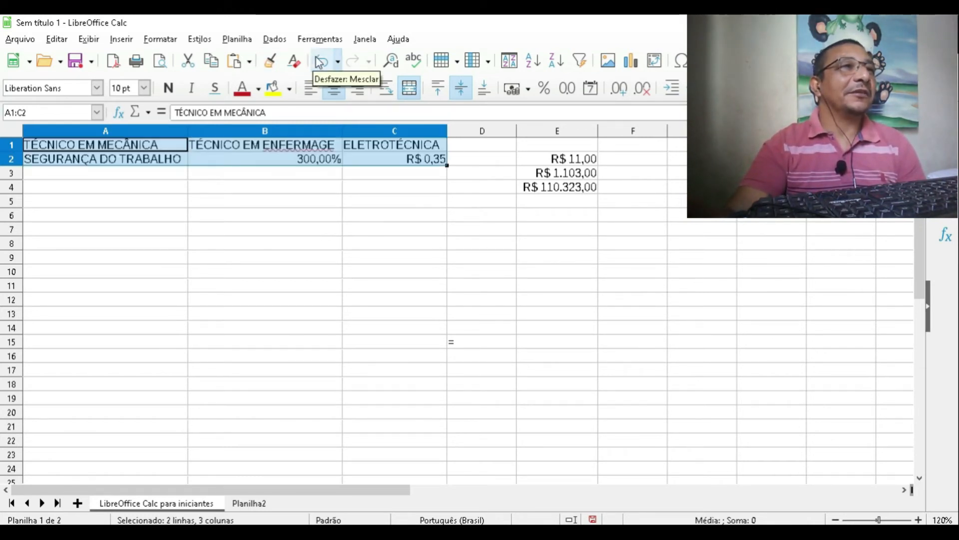
Merge cells A1:C2 with the option that empties the contents of the hidden cells.
click(411, 90)
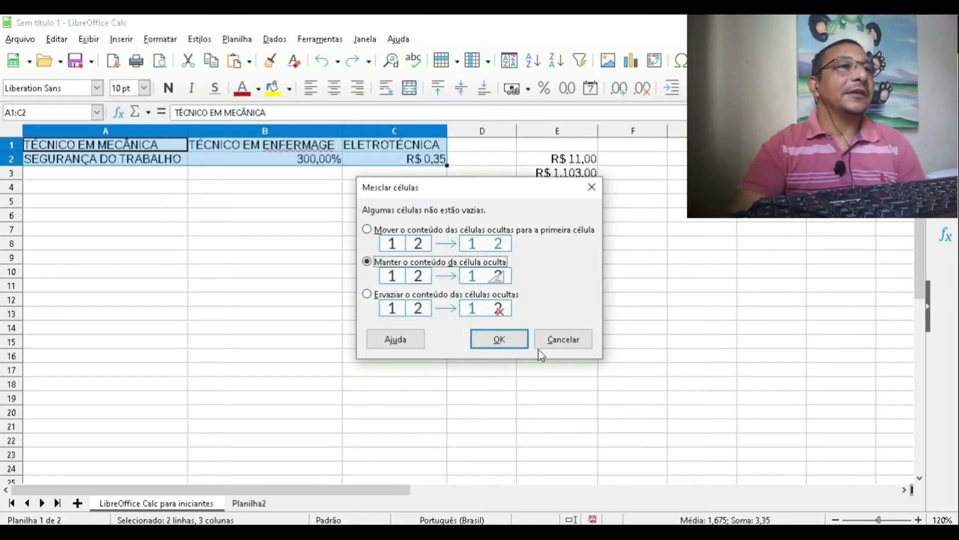
click(367, 295)
click(495, 340)
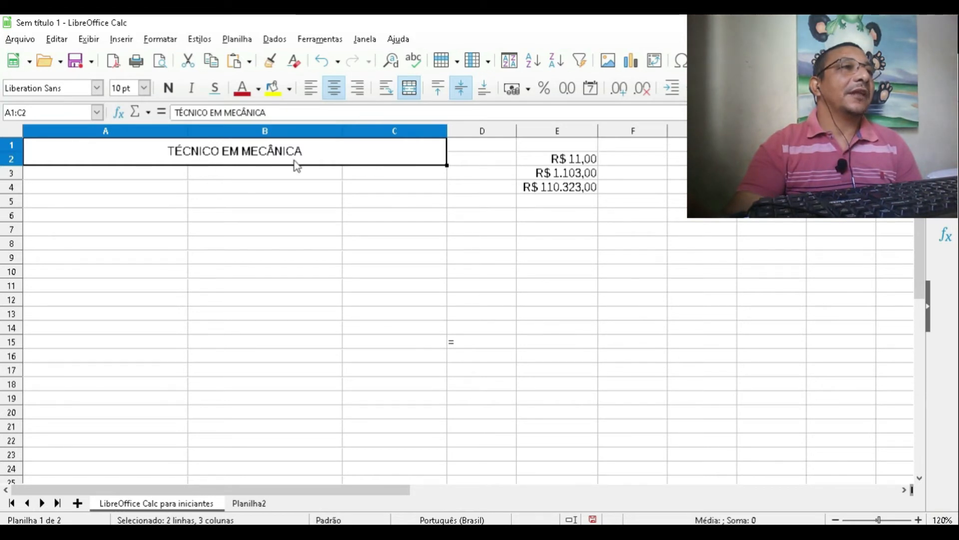
Select cell A3 and look at the list of quick functions available for it.
click(92, 177)
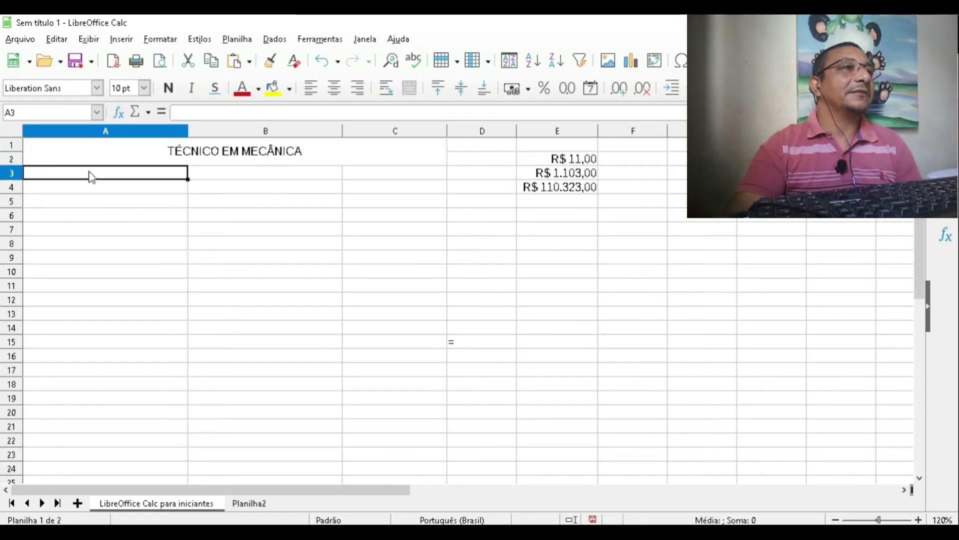
double_click(91, 177)
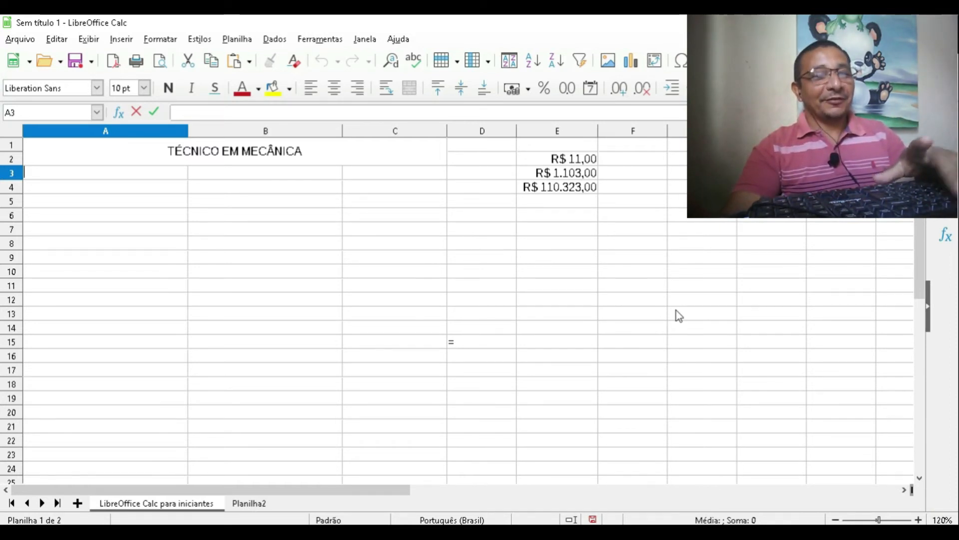
key(Escape)
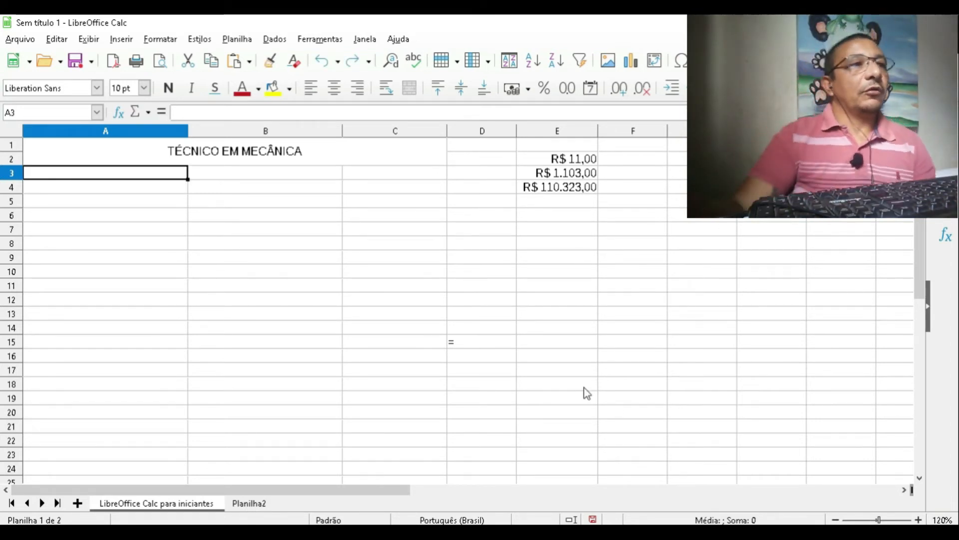
click(149, 115)
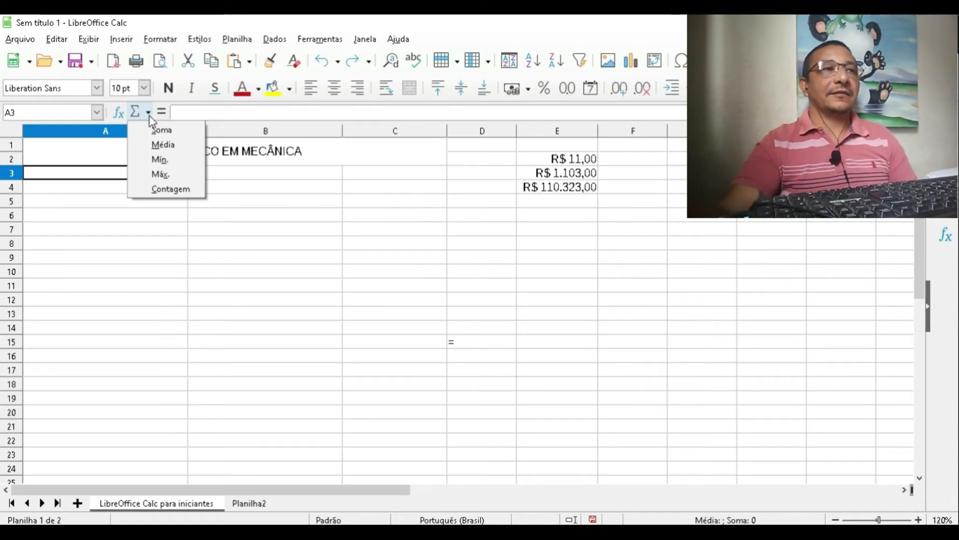
click(283, 231)
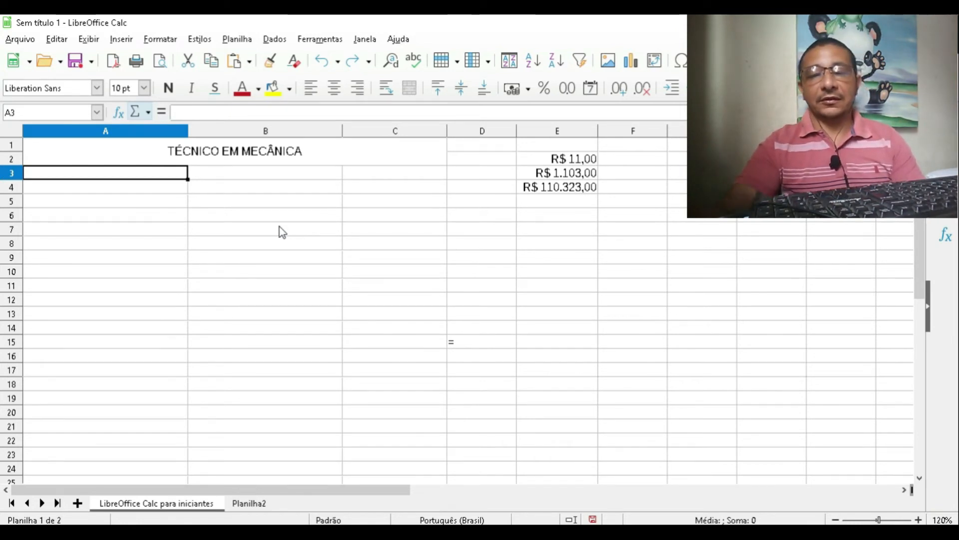
Enter the numbers 1, 2 and 3 in cells A3, B3 and C3.
text(1)
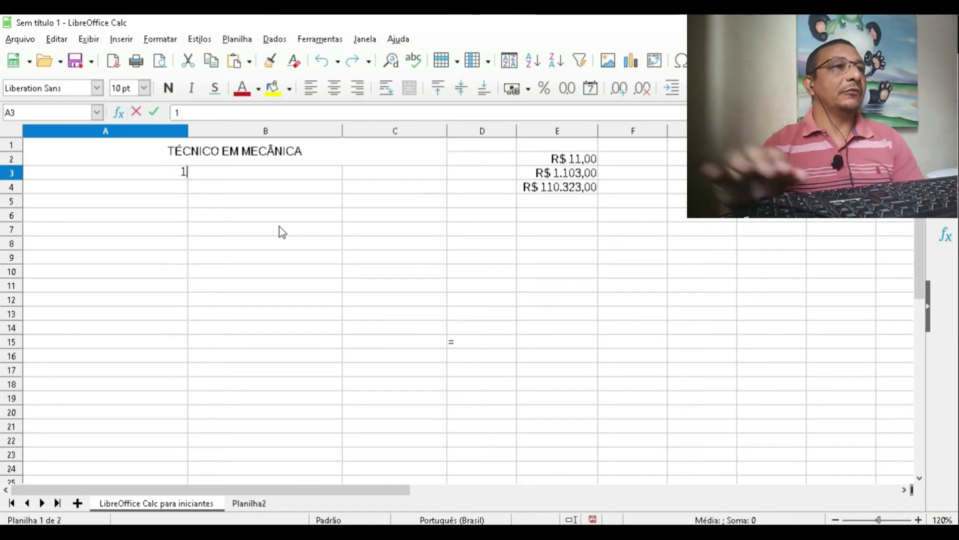
click(318, 180)
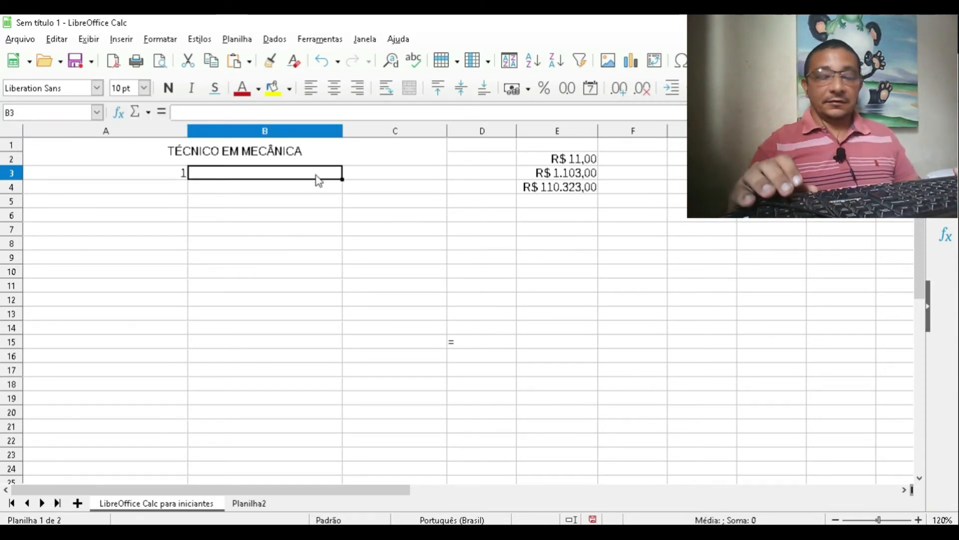
text(2)
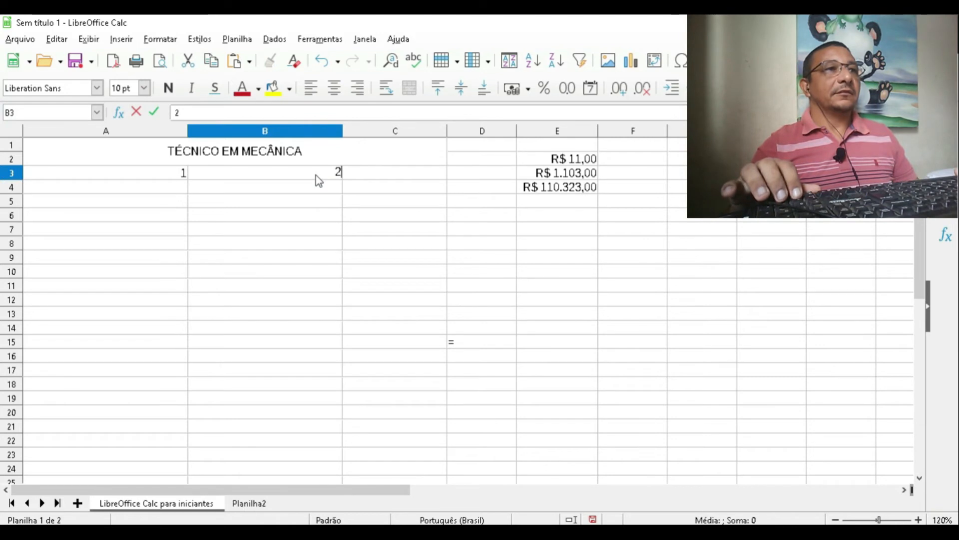
key(Tab)
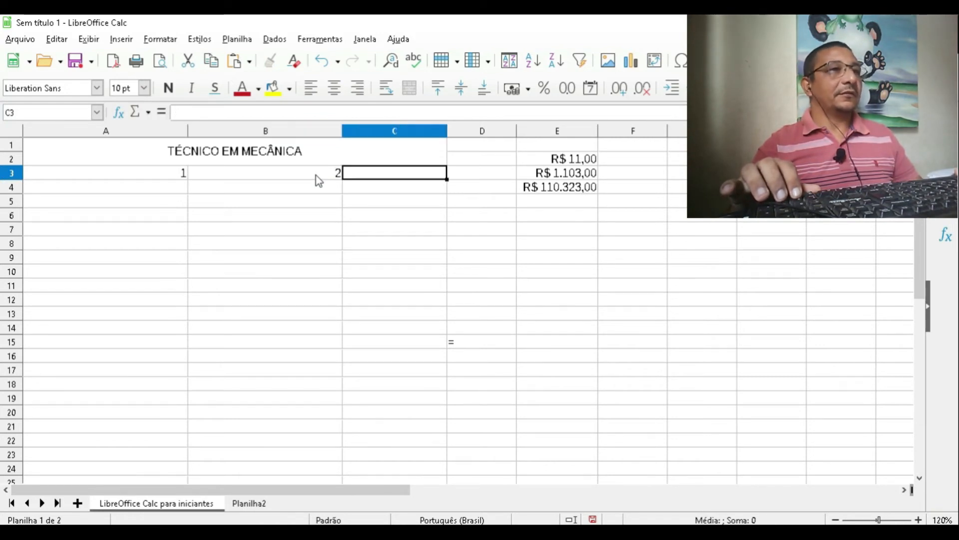
text(3)
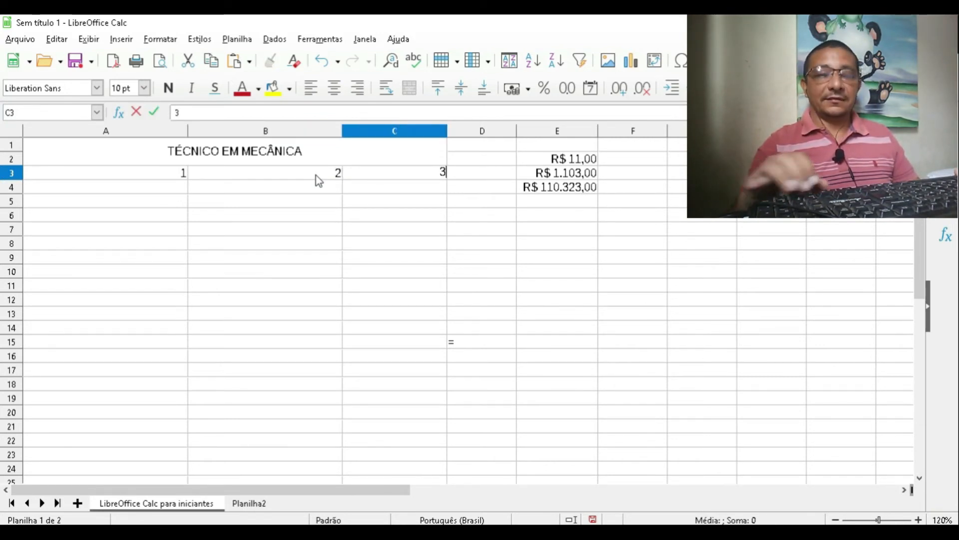
key(Return)
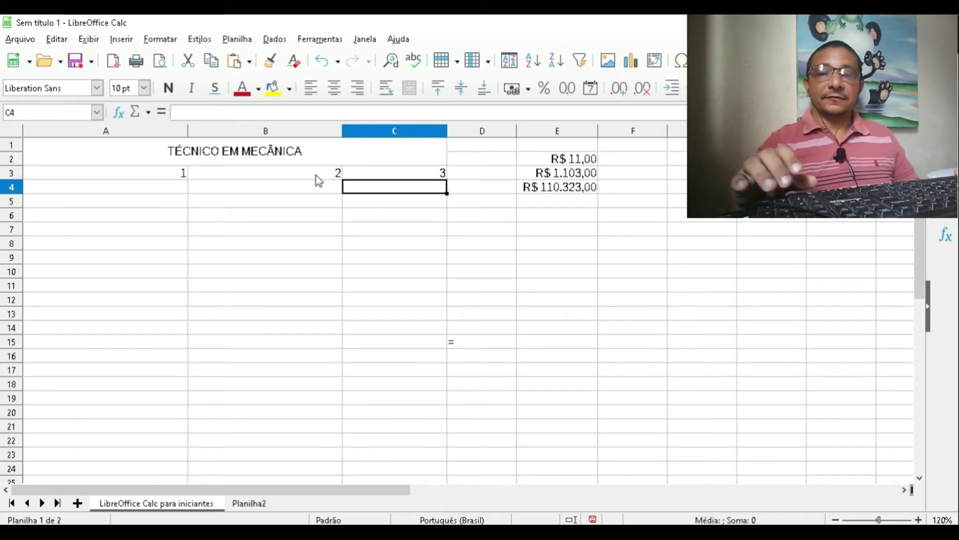
Fill row 4 with the numbers 4 in A4, 5 in B4 and 6 in C4.
text(6)
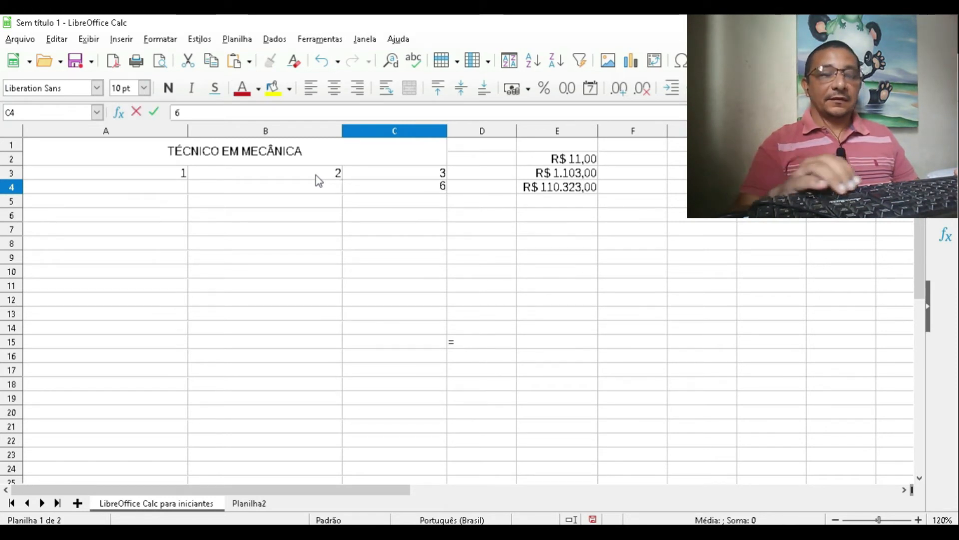
key(Left)
text(5)
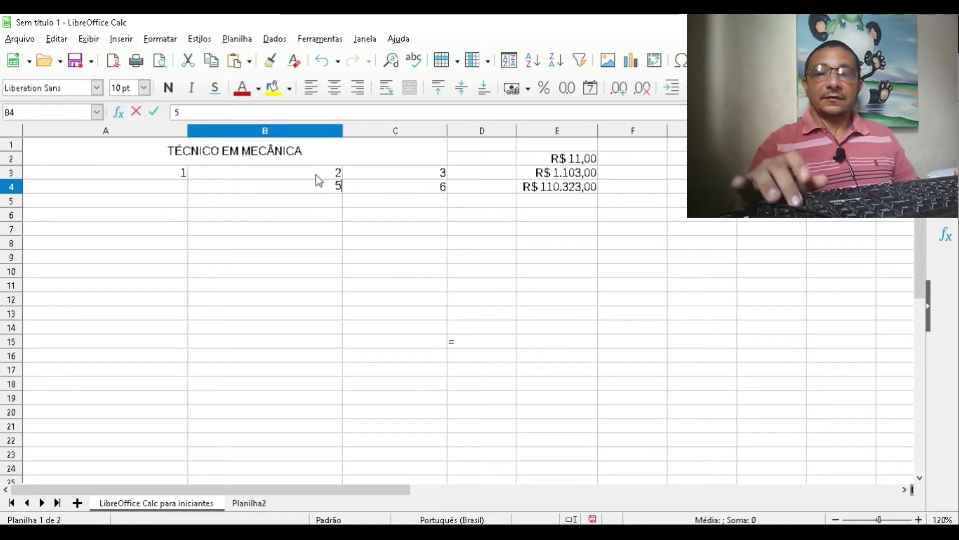
key(Left)
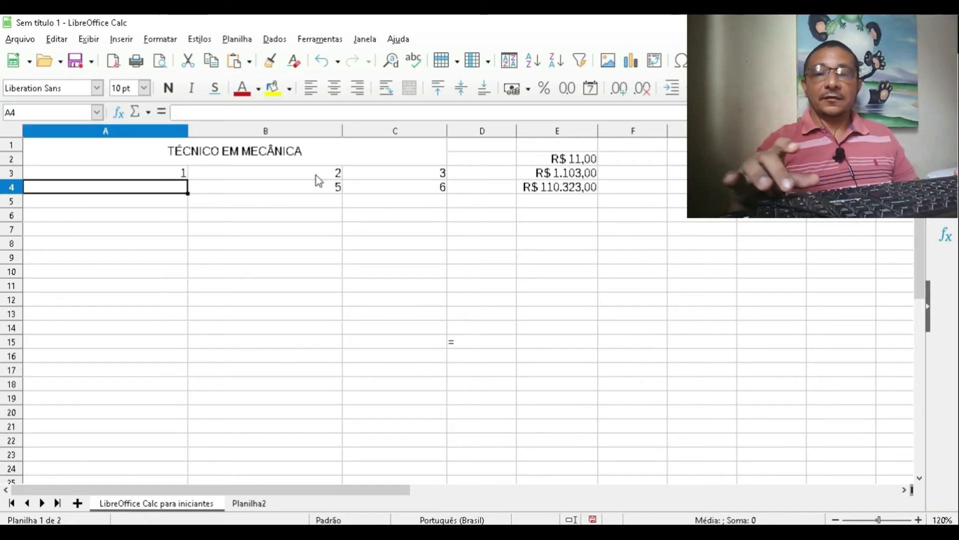
text(4)
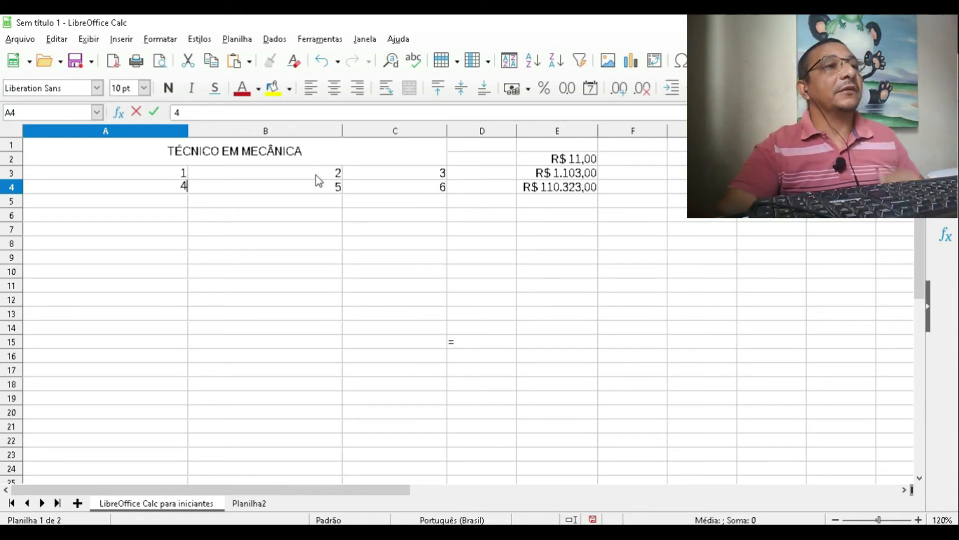
Add up cells B3:B4 in cell B5 with the SOMA function.
click(315, 205)
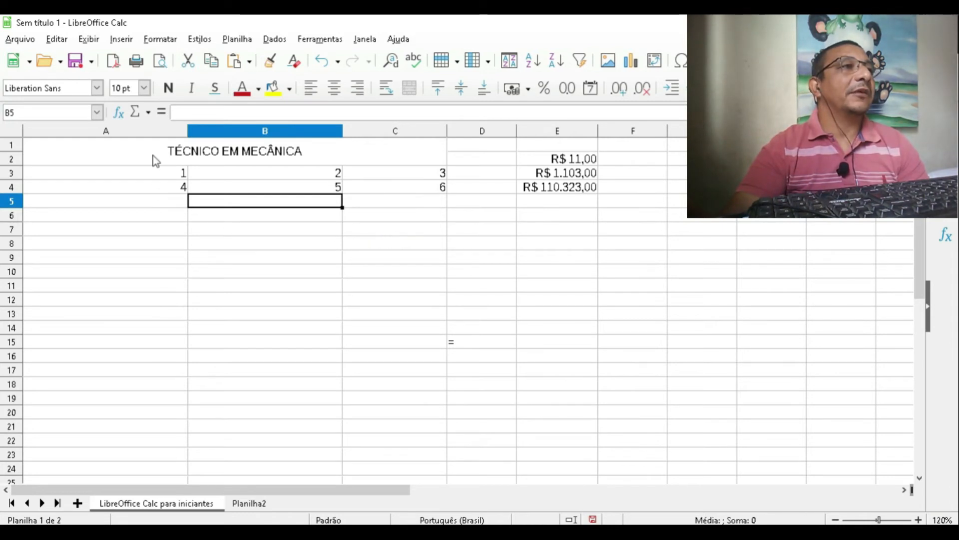
click(137, 113)
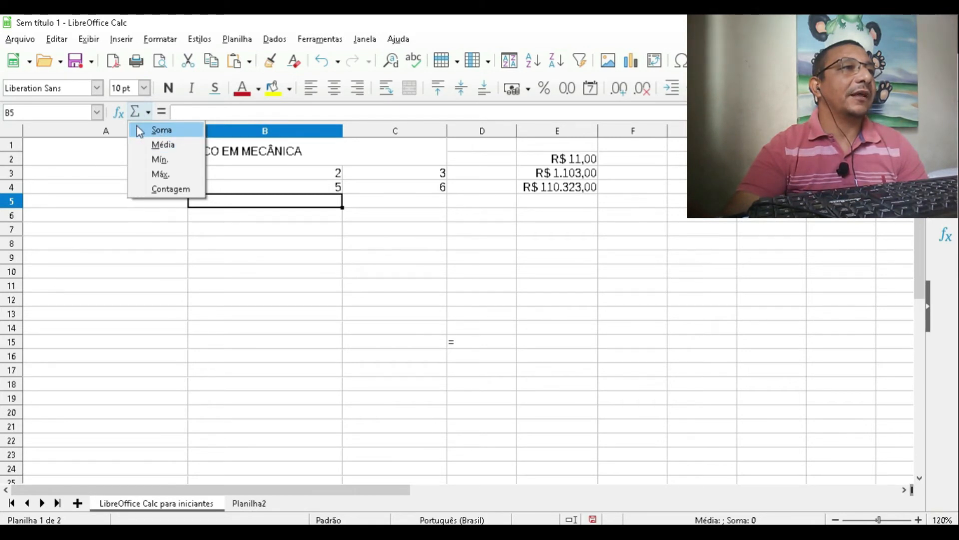
click(153, 131)
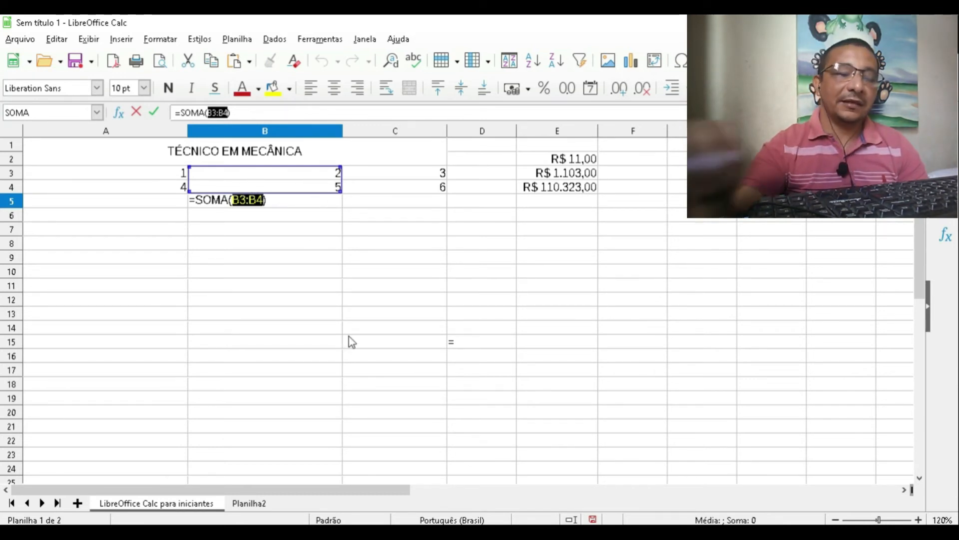
key(Return)
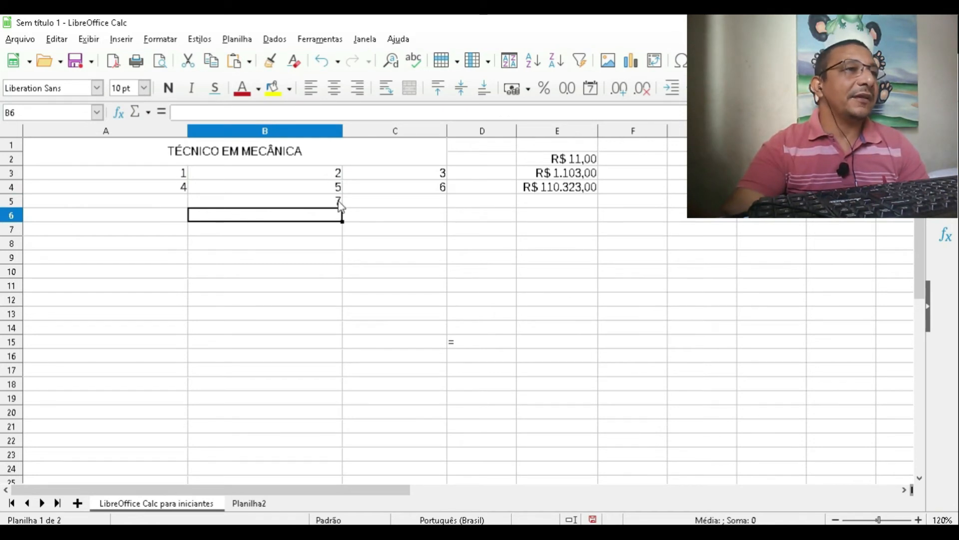
Undo the sum in cell B5 and total the range A3:C4 there with the SOMA function.
click(323, 60)
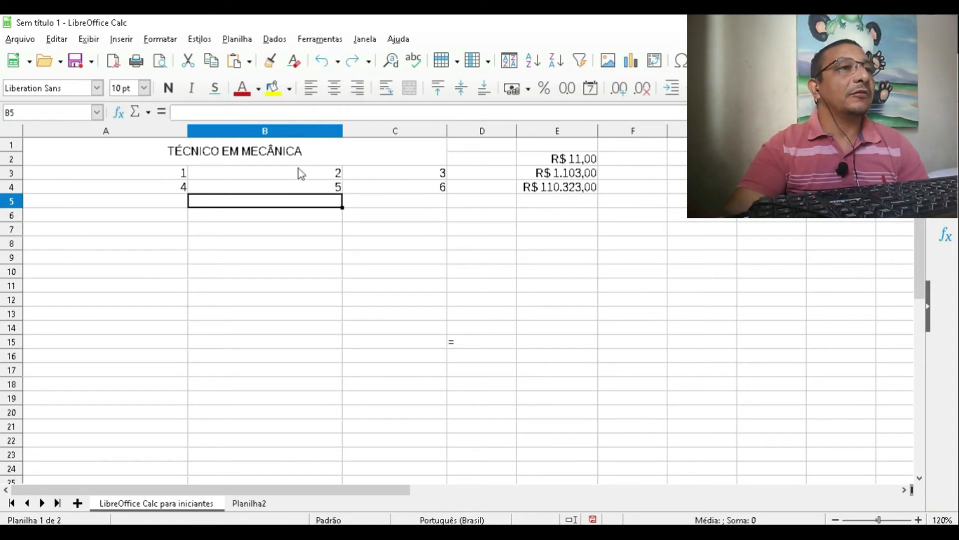
click(138, 112)
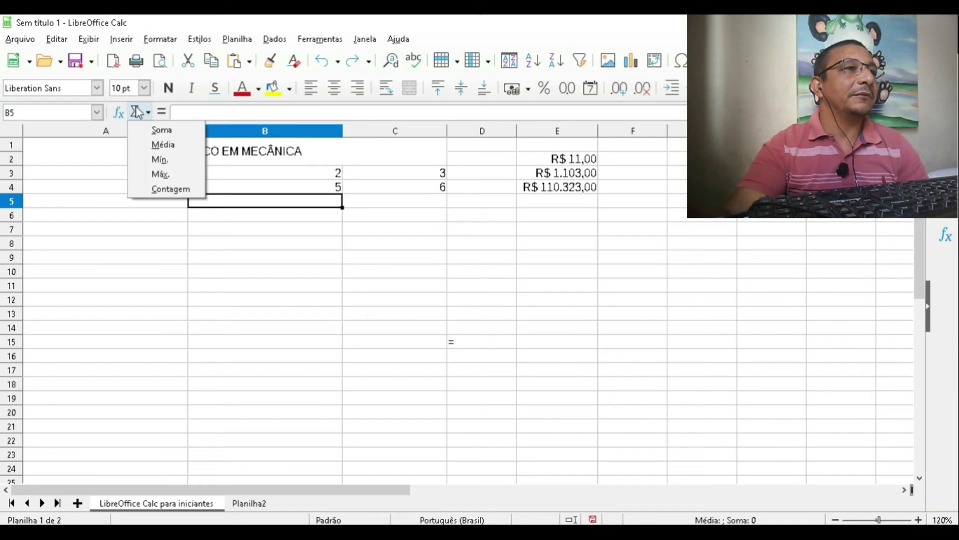
click(145, 131)
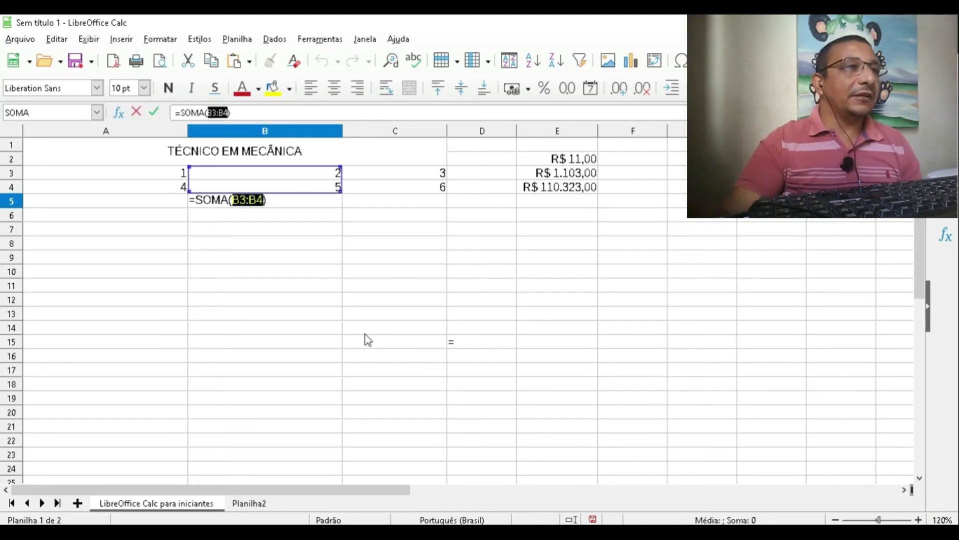
click(182, 172)
drag(183, 173, 416, 184)
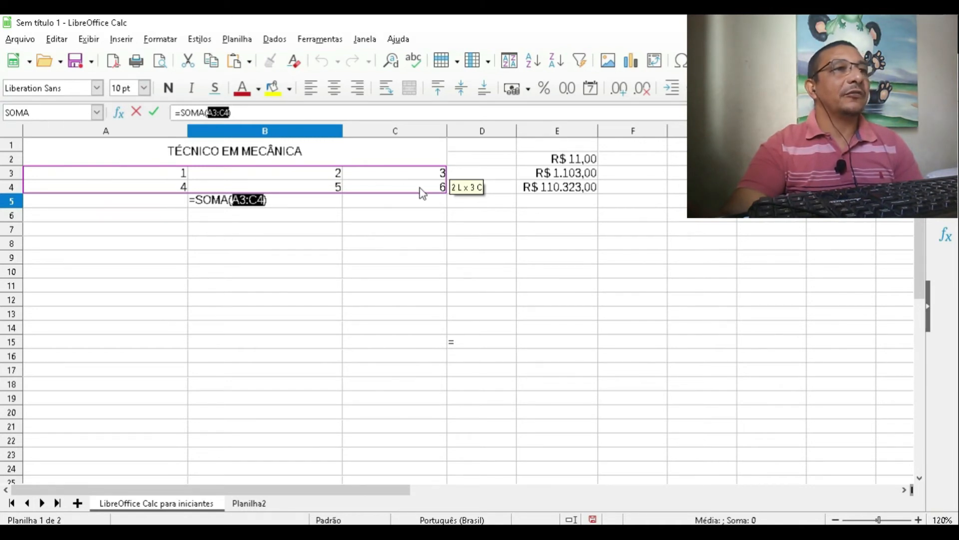
key(Return)
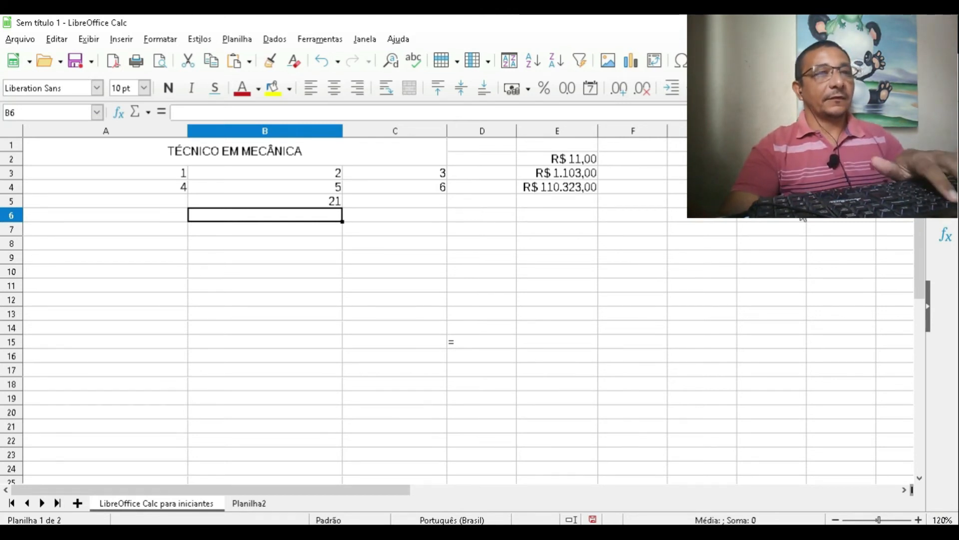
key(ctrl+z)
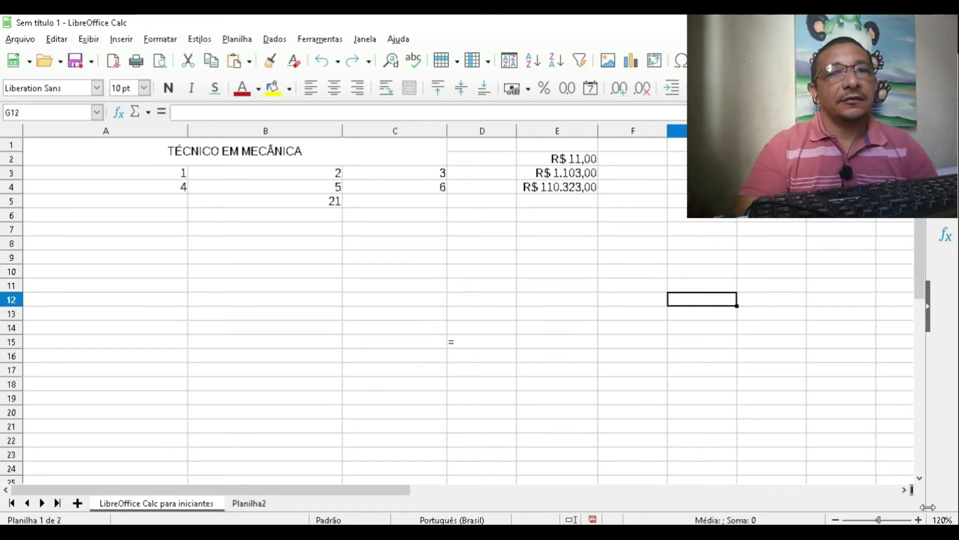
Extend the number 4 in cell A4 as a series down to 10 in cell A10.
click(918, 520)
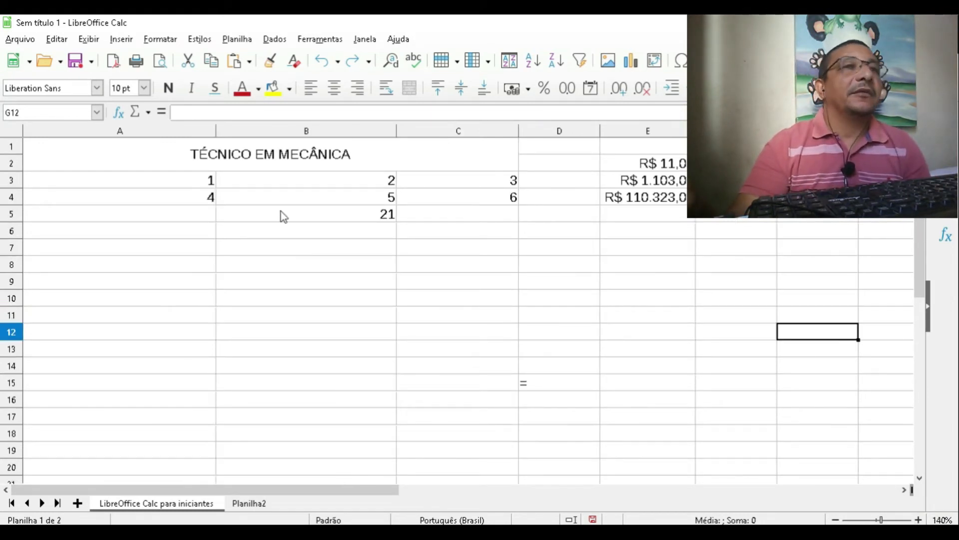
click(196, 198)
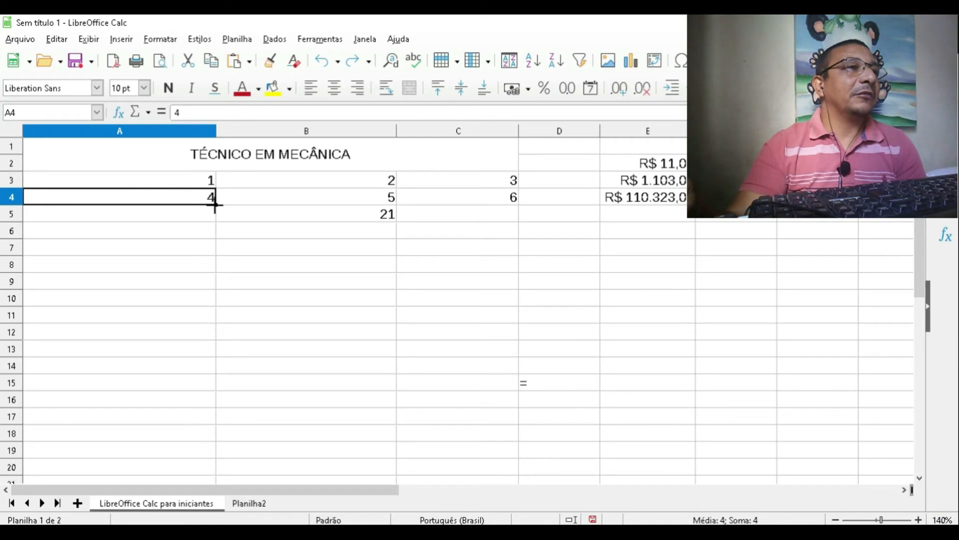
drag(216, 204, 216, 303)
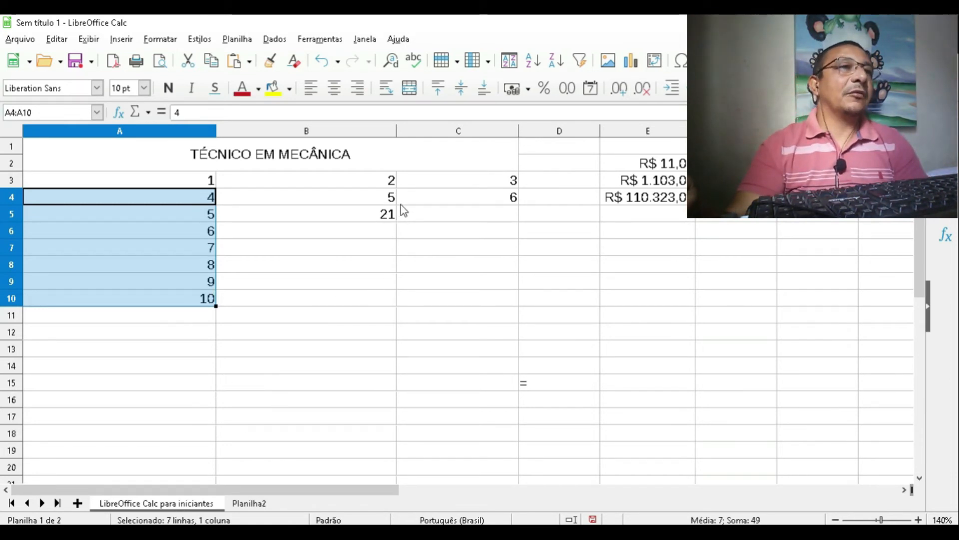
Try copying the SOMA formula from B5 down to B10, and undo the fill.
click(378, 217)
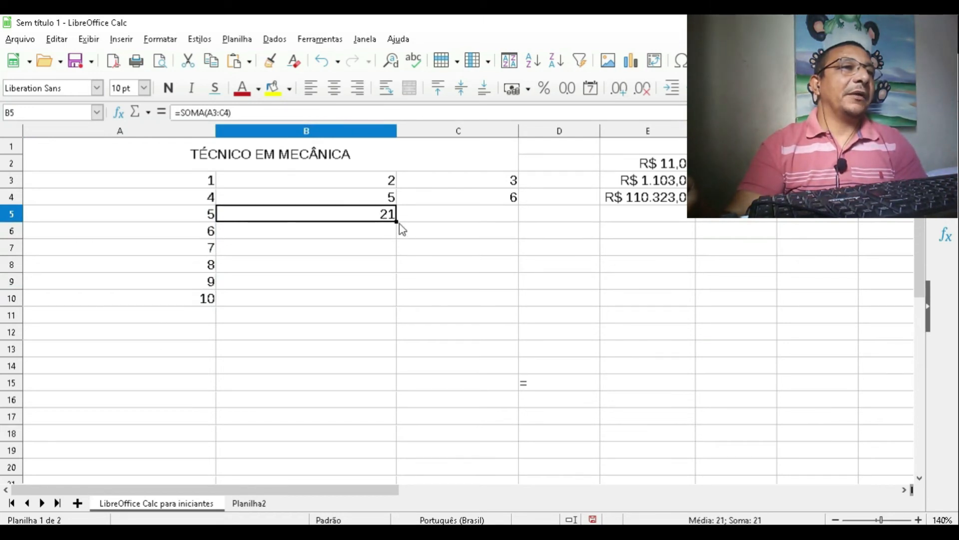
drag(397, 222, 393, 302)
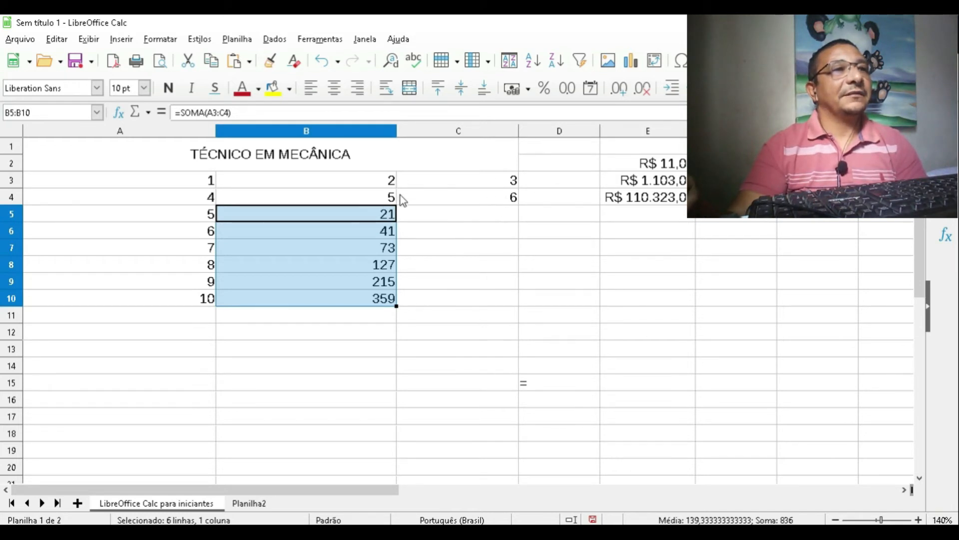
click(320, 62)
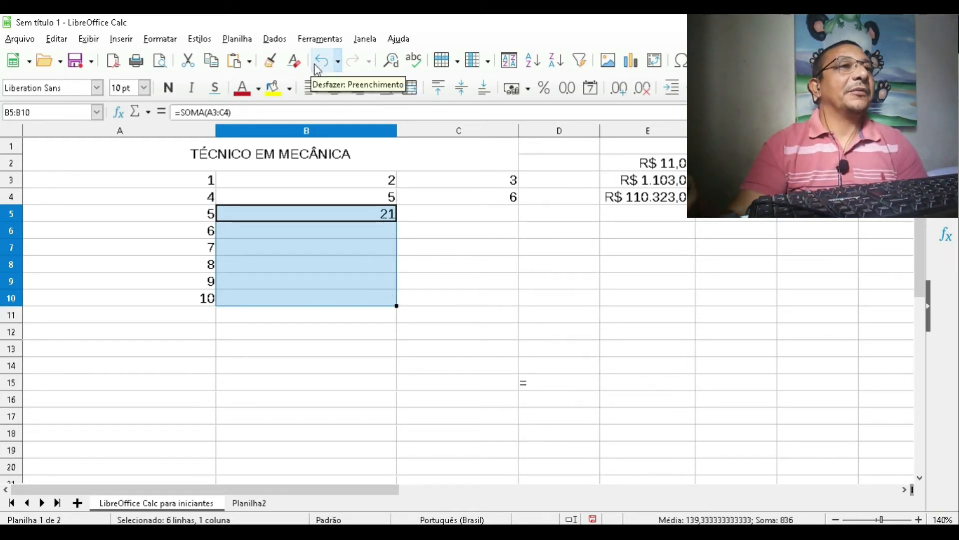
click(424, 270)
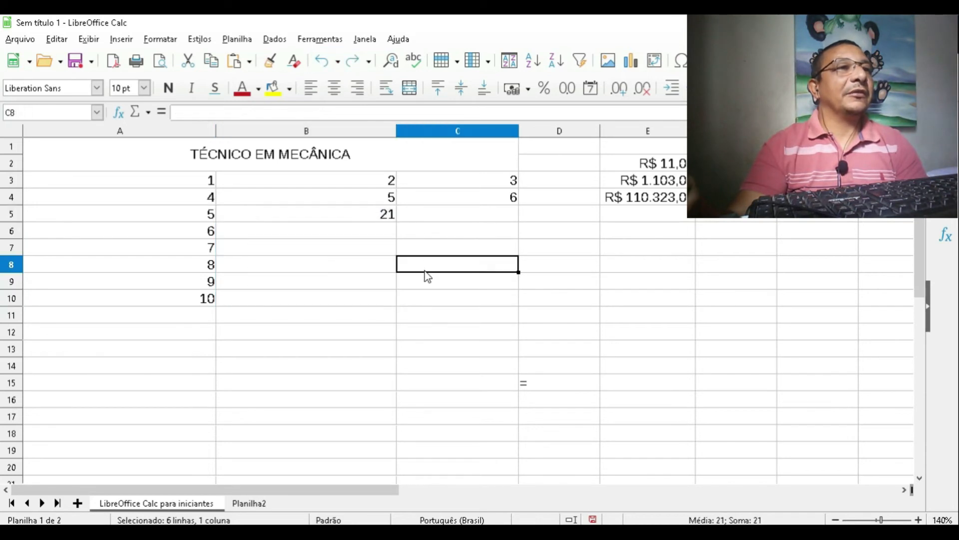
Replace the SOMA formula in cell B5 with the plain number 21.
click(378, 214)
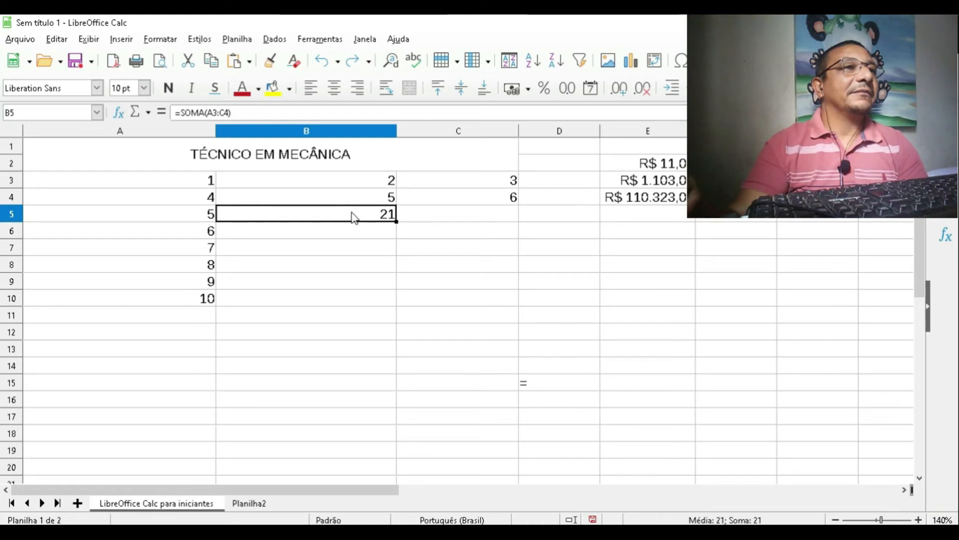
key(Delete)
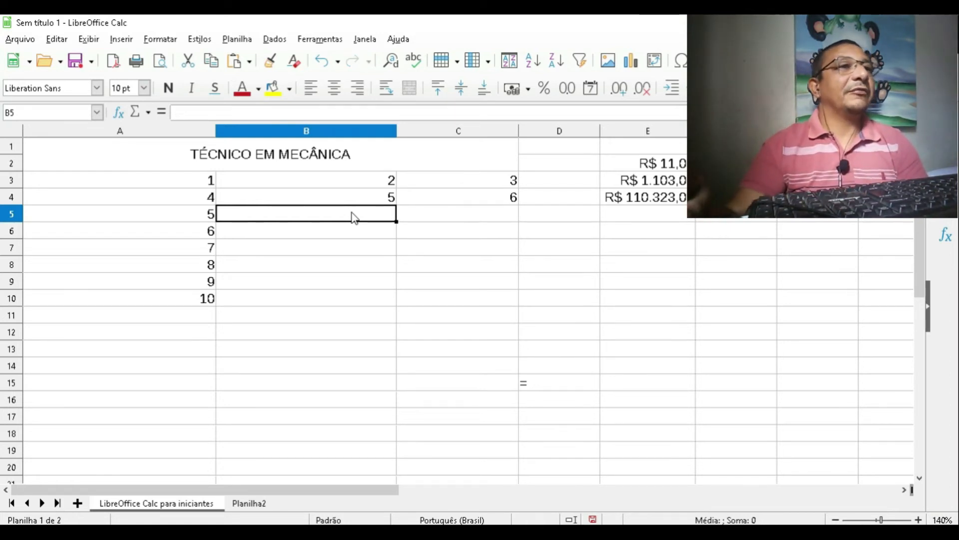
text(21)
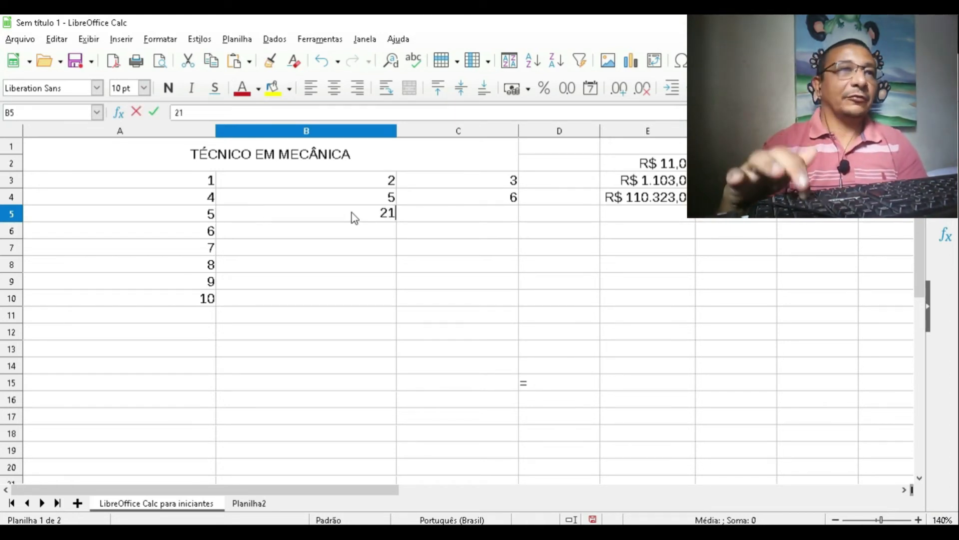
key(shift+Home)
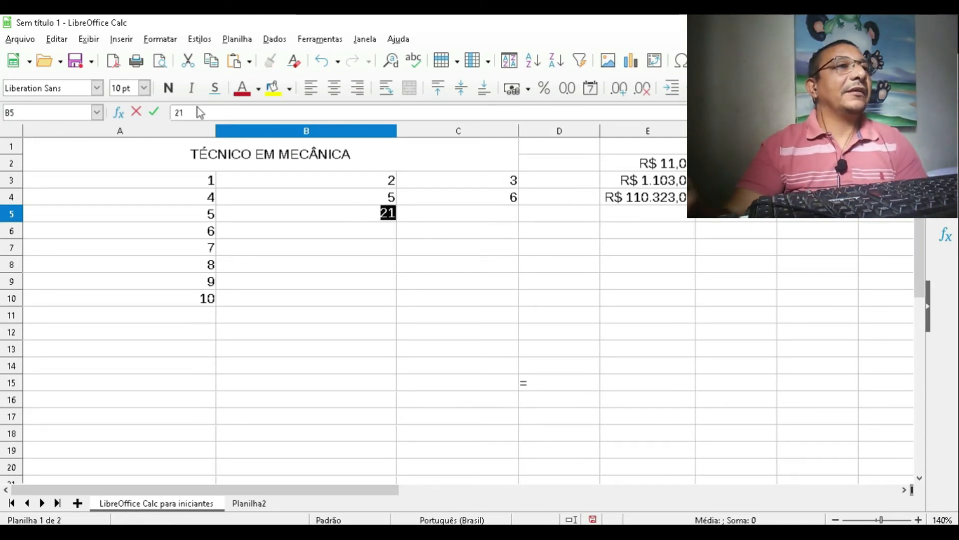
click(288, 267)
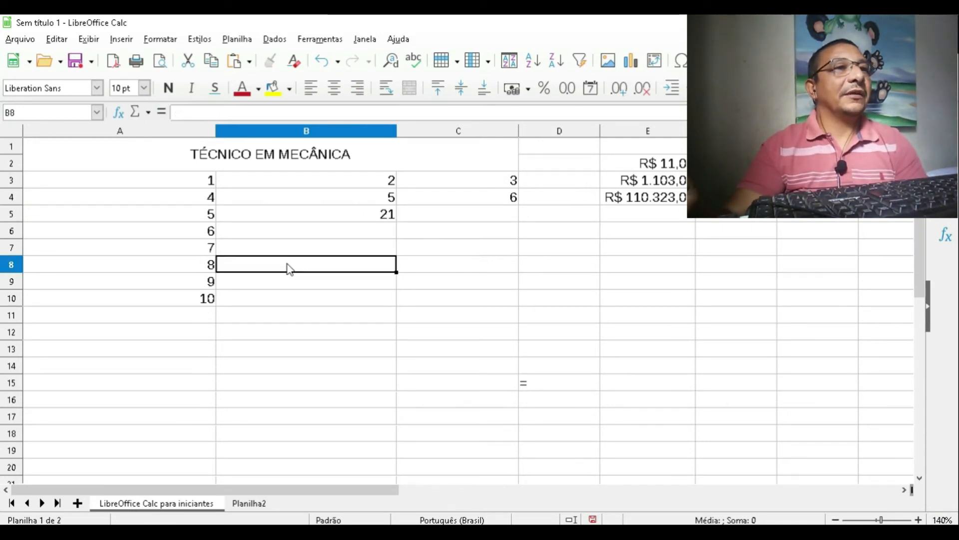
Extend the number in B5 as a series down to B10, and the currency value in E4 down to E9.
double_click(369, 215)
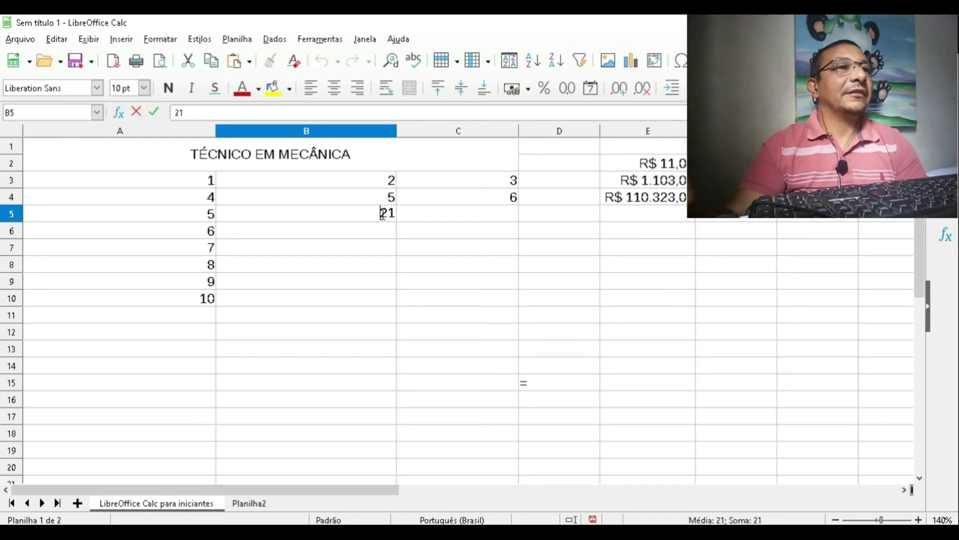
click(391, 249)
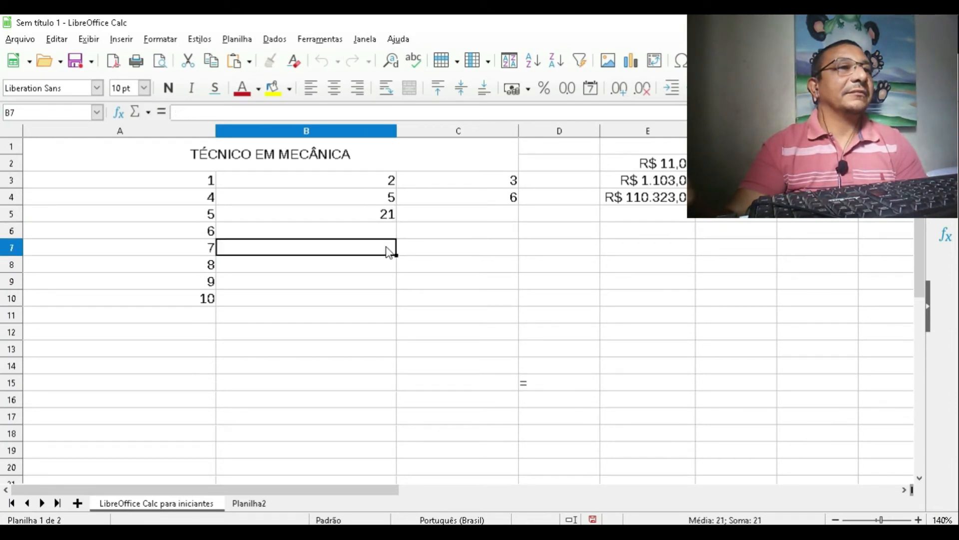
click(380, 214)
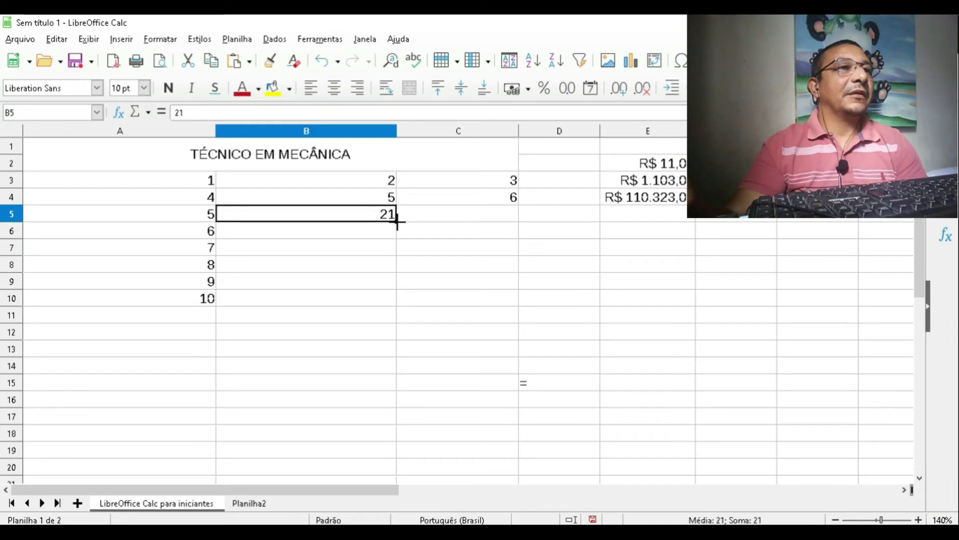
drag(398, 221, 396, 301)
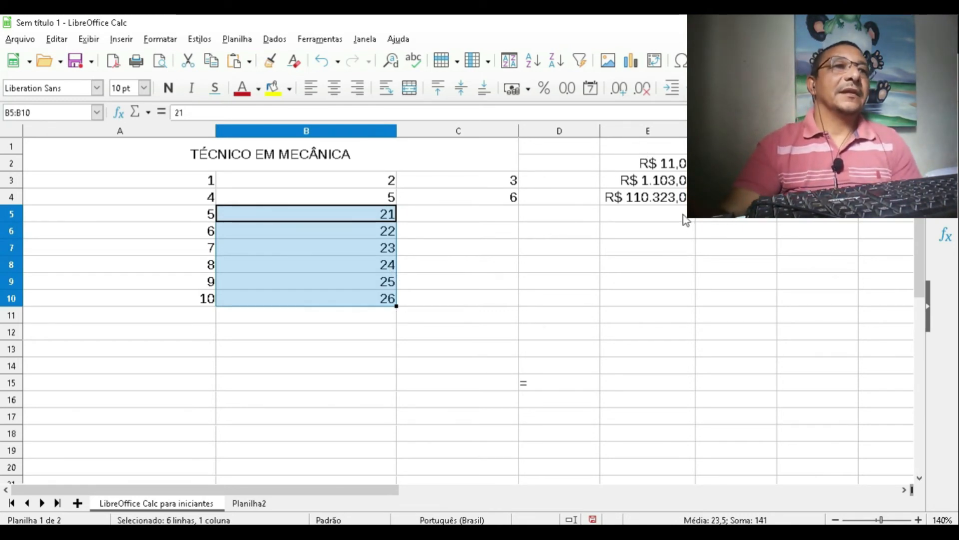
click(663, 198)
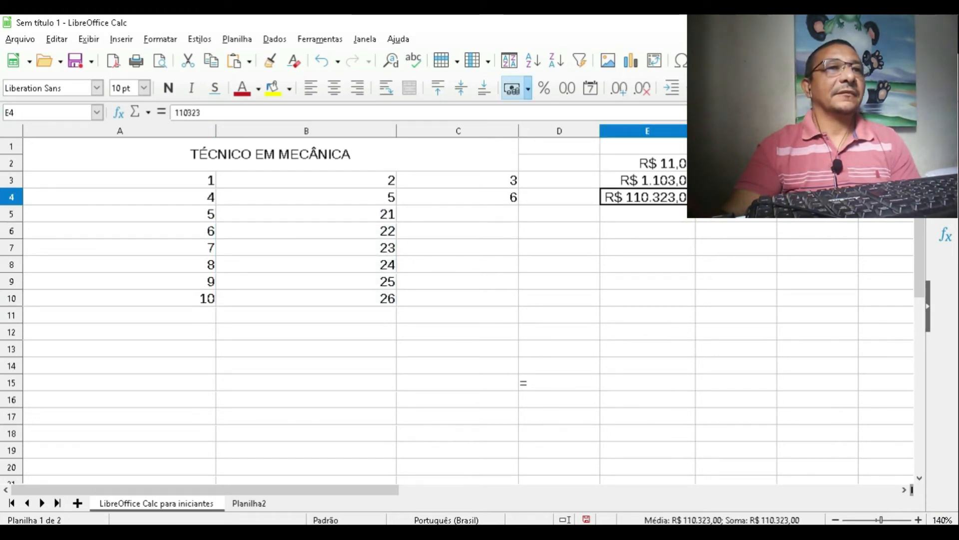
drag(694, 205, 693, 283)
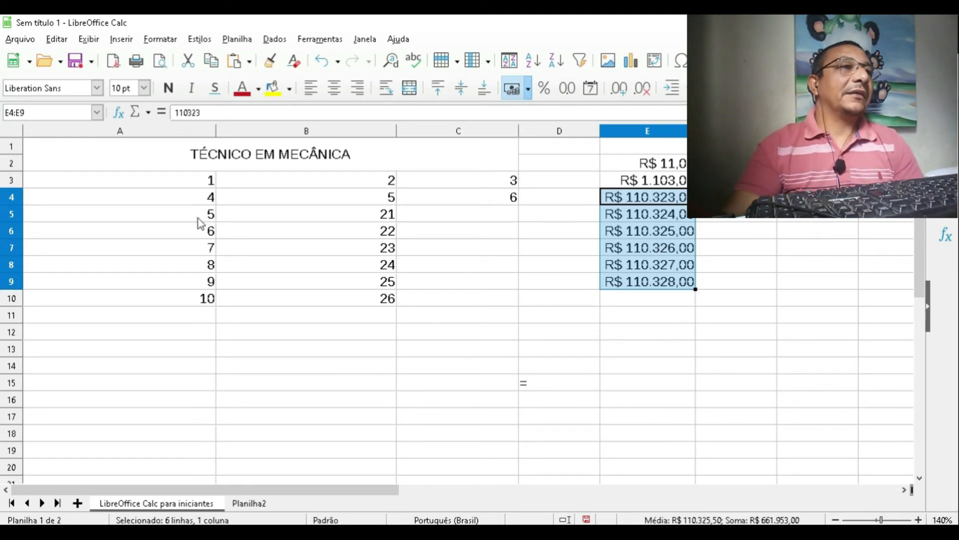
Clear the contents of cells A4:A10.
click(195, 202)
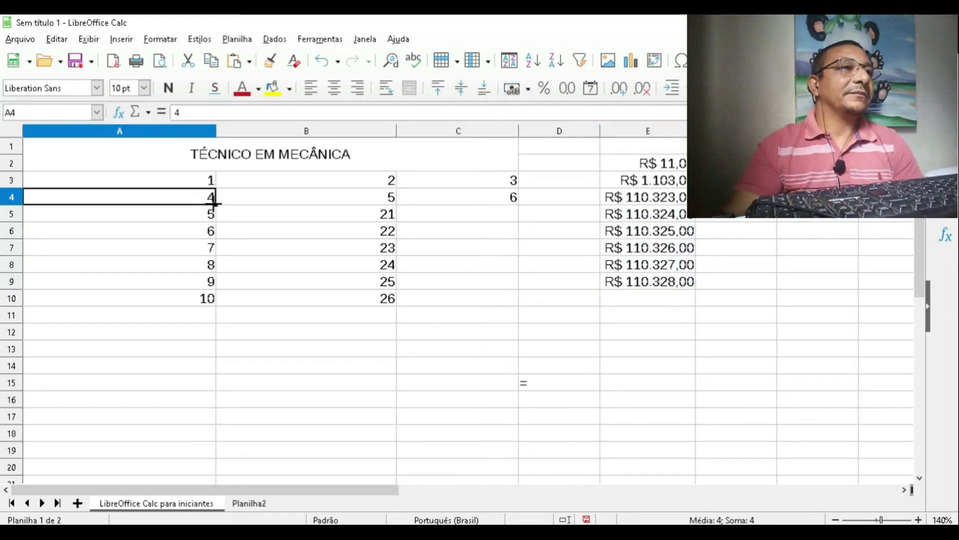
drag(214, 202, 215, 302)
key(Delete)
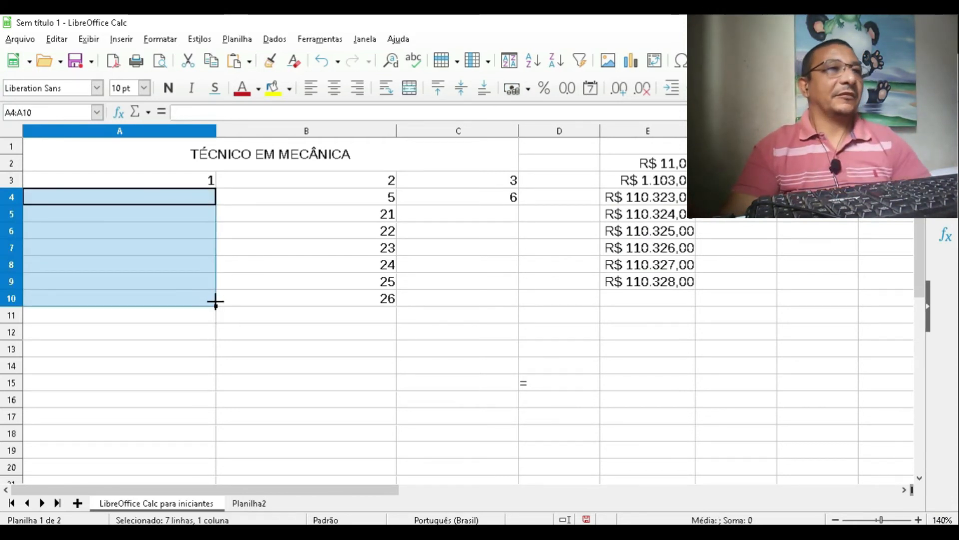
click(263, 235)
Extend the 1 in A3 as a series down to 11 in A13, and narrow column A to fit the numbers.
click(199, 187)
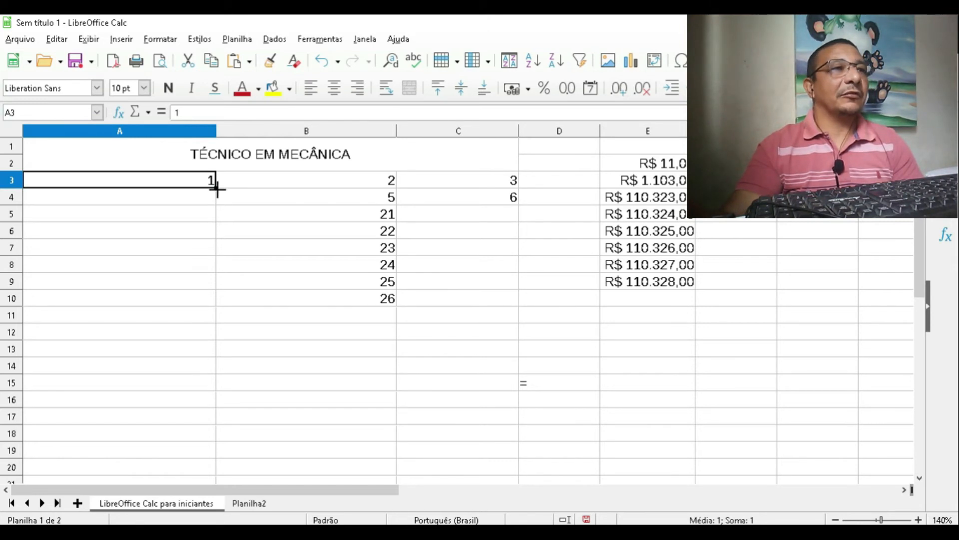
drag(218, 188, 217, 354)
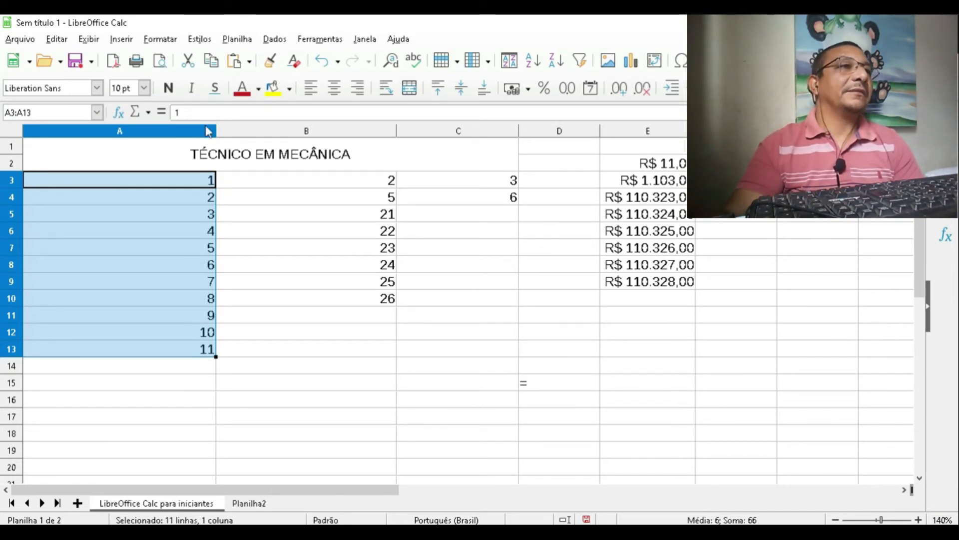
drag(209, 131, 50, 136)
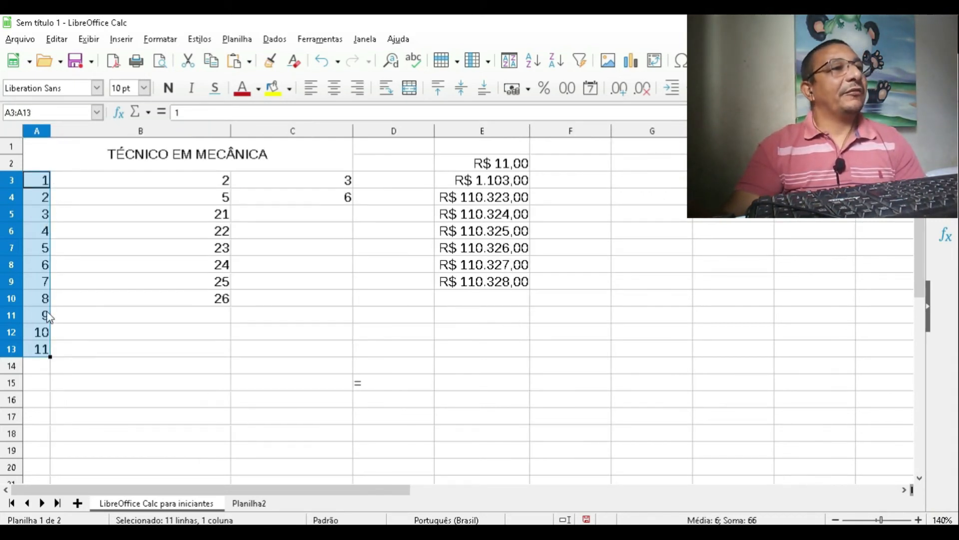
Replace the content of cell B3 with the heading NOME, centred and bold.
click(155, 181)
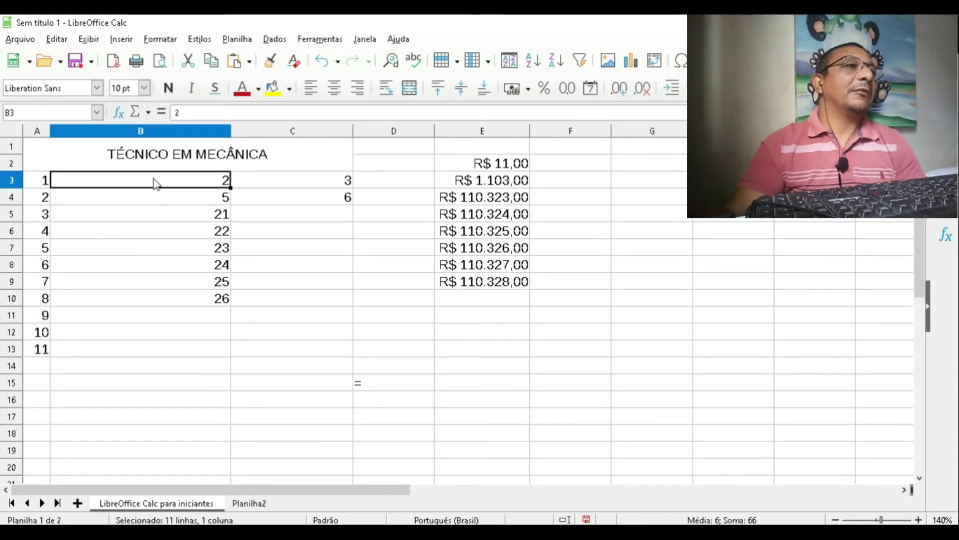
double_click(155, 181)
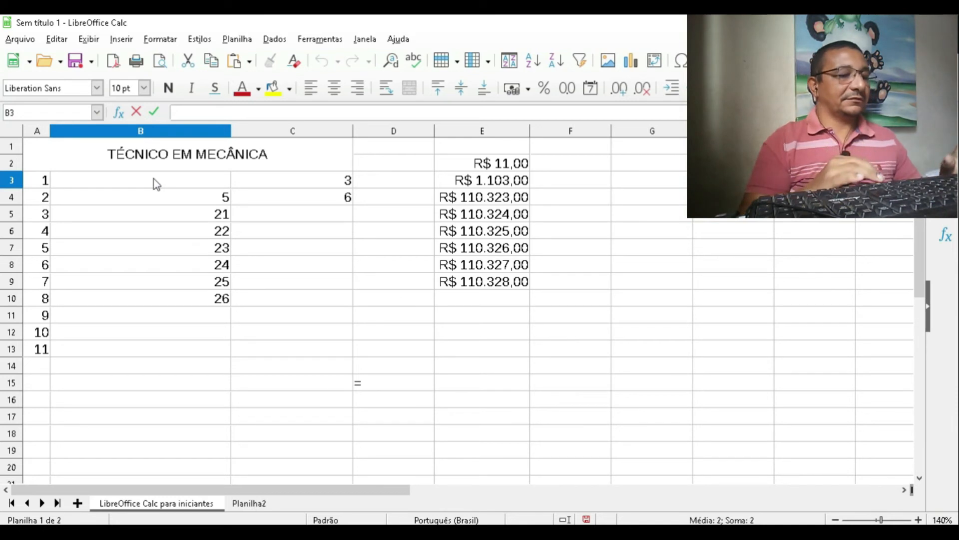
text(NOME)
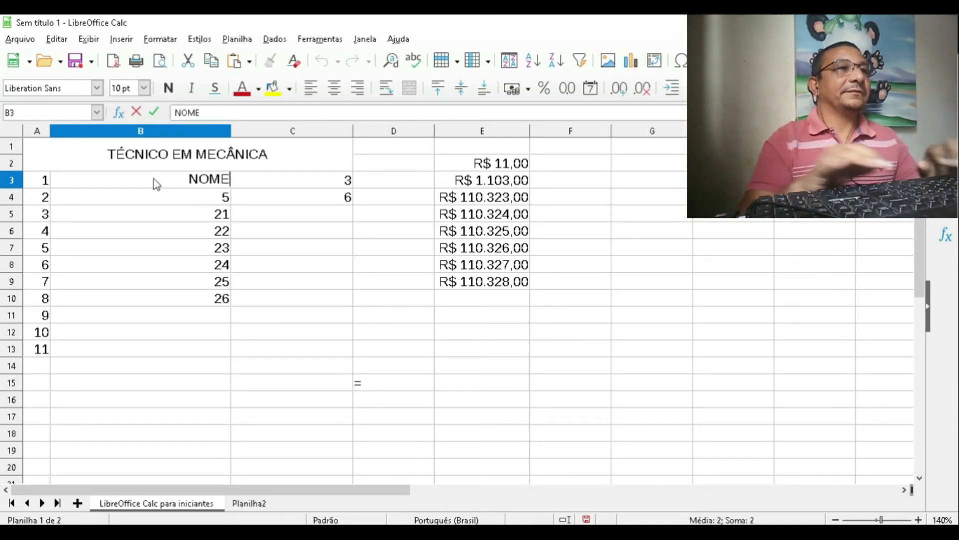
click(334, 98)
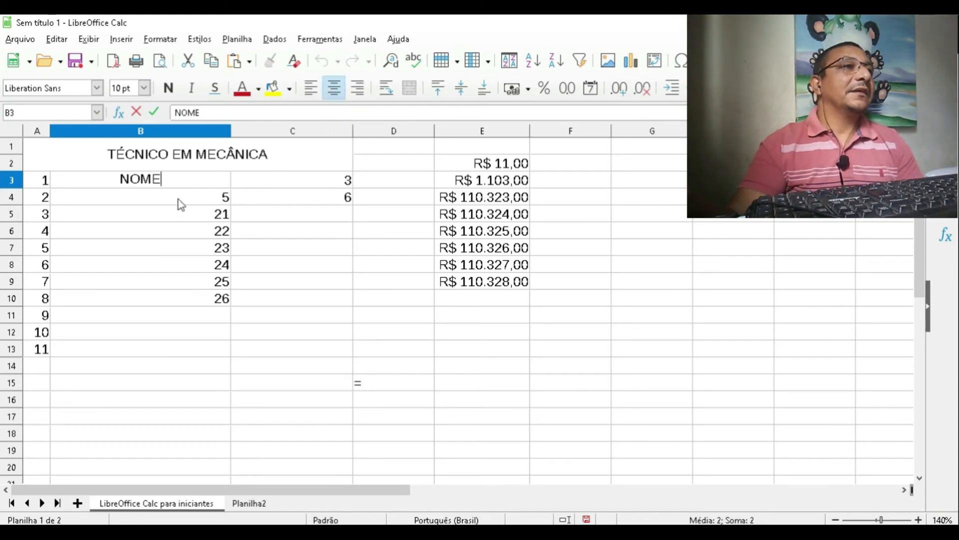
double_click(183, 176)
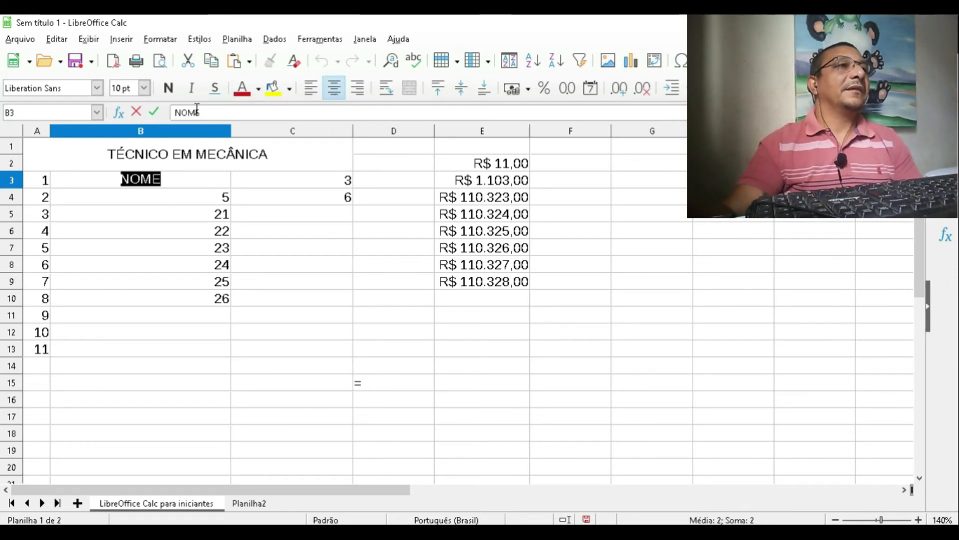
click(169, 89)
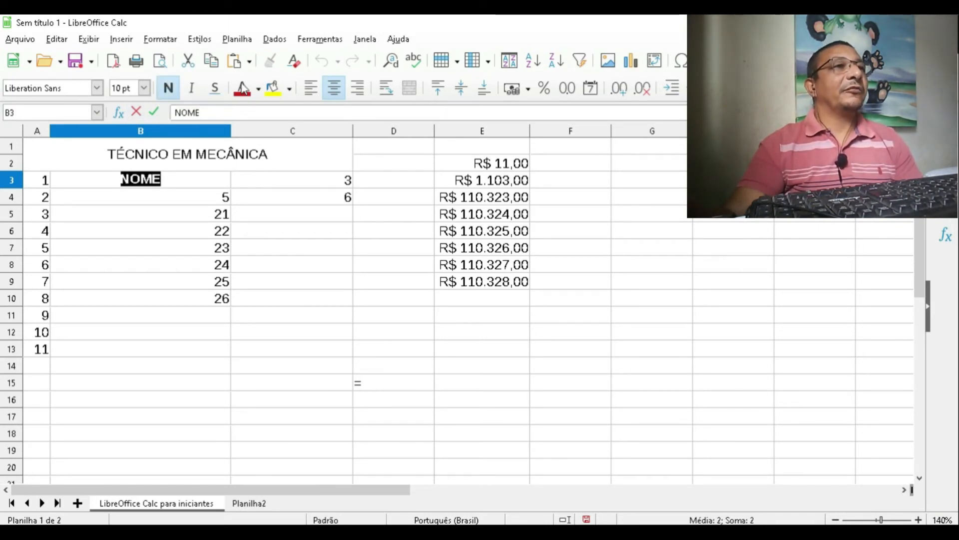
Colour the NOME heading text in cell B3 red.
click(242, 89)
click(193, 247)
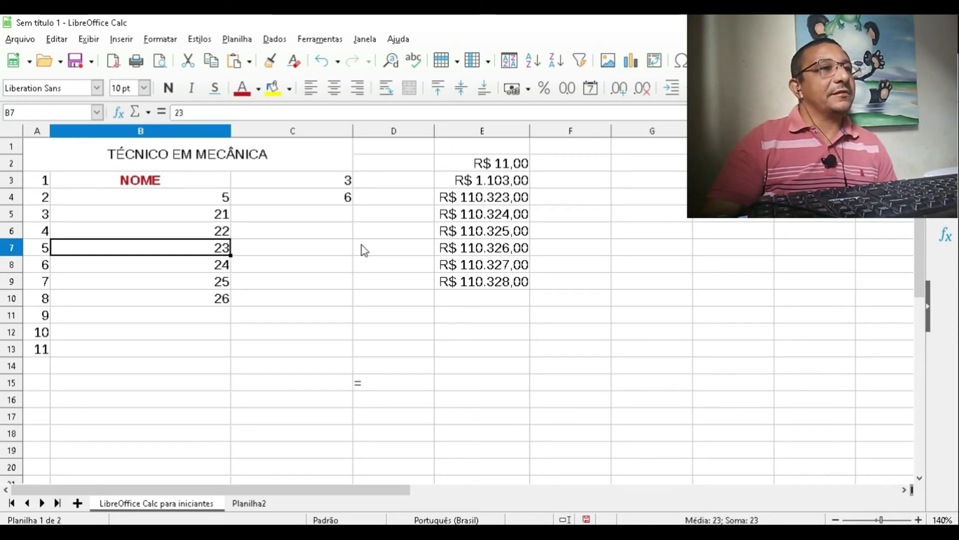
Extend the number in B10 as a series down to B14, and clear the contents of B10:B14.
click(221, 301)
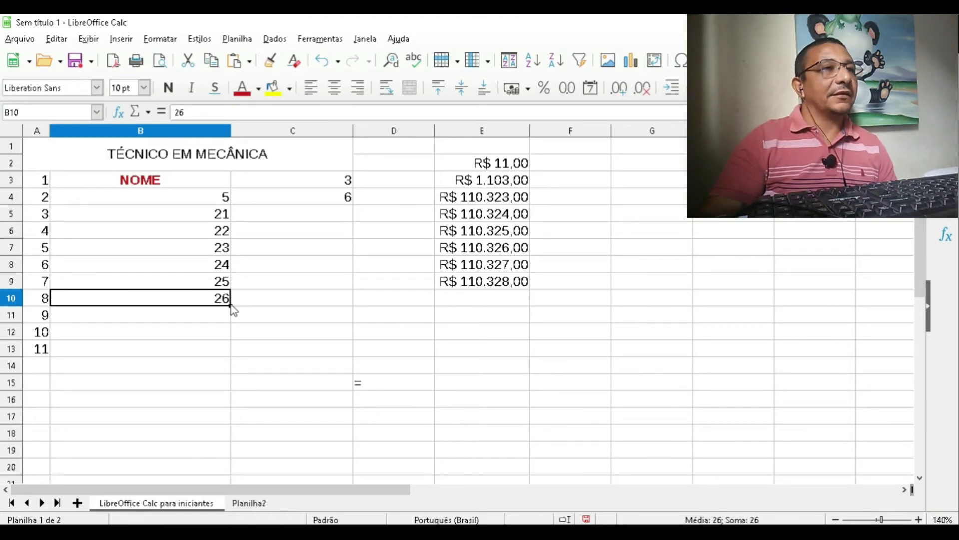
drag(231, 306, 223, 374)
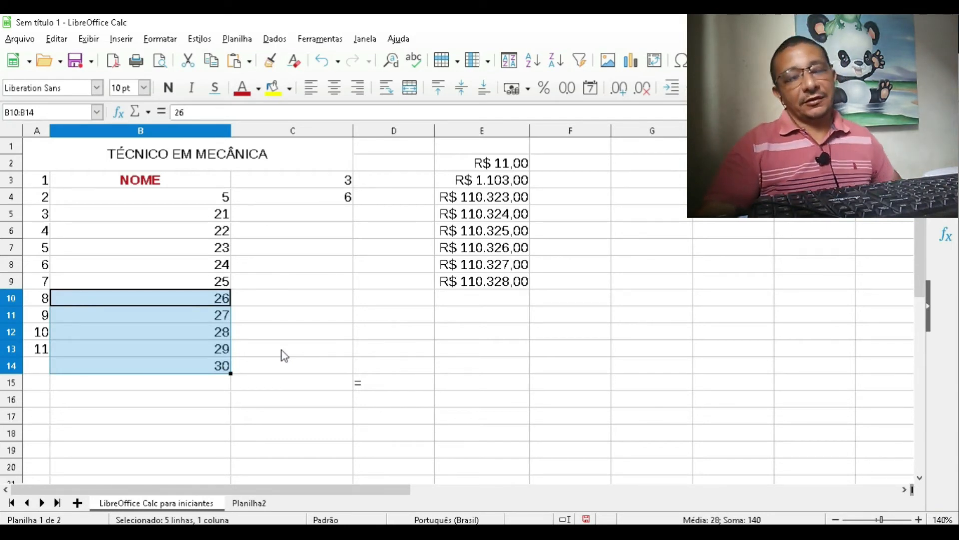
key(Delete)
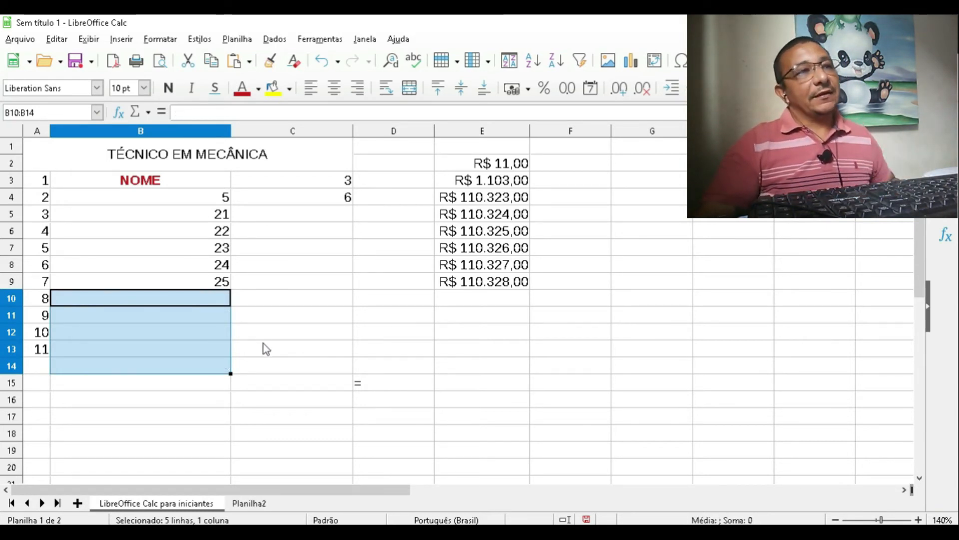
Copy the 25 in B9 unchanged down to B13, and extend the numbers in C3:C4 as a series down to 30 in C12.
click(226, 287)
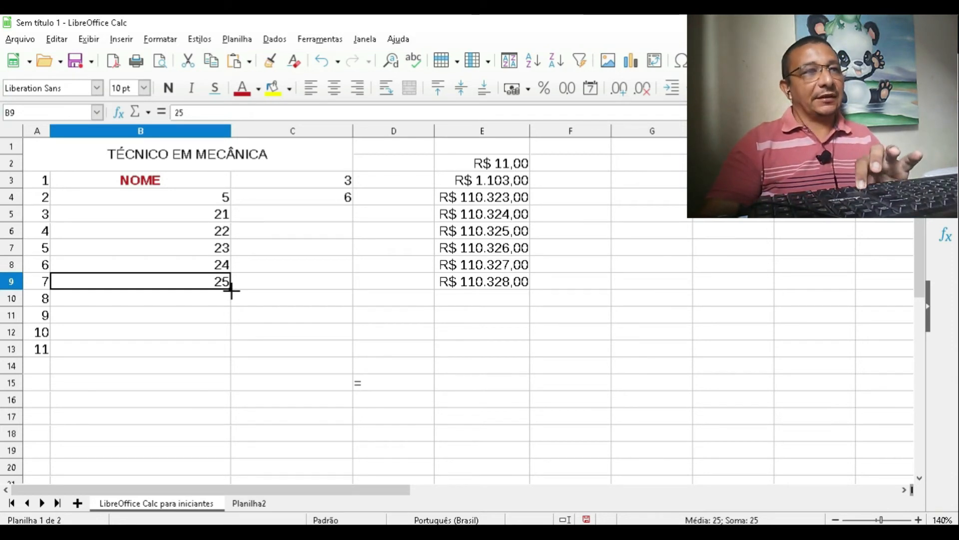
drag(231, 290, 224, 358)
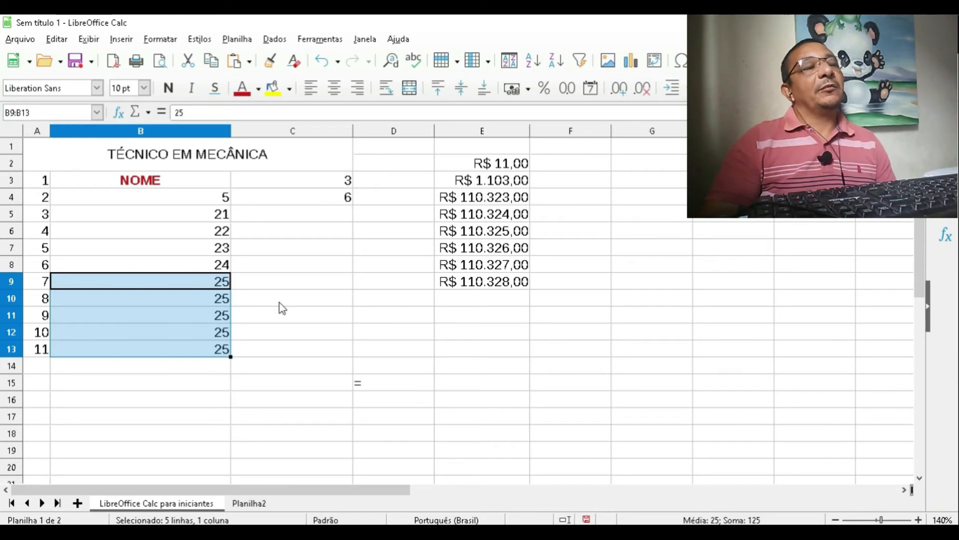
click(346, 180)
click(345, 199)
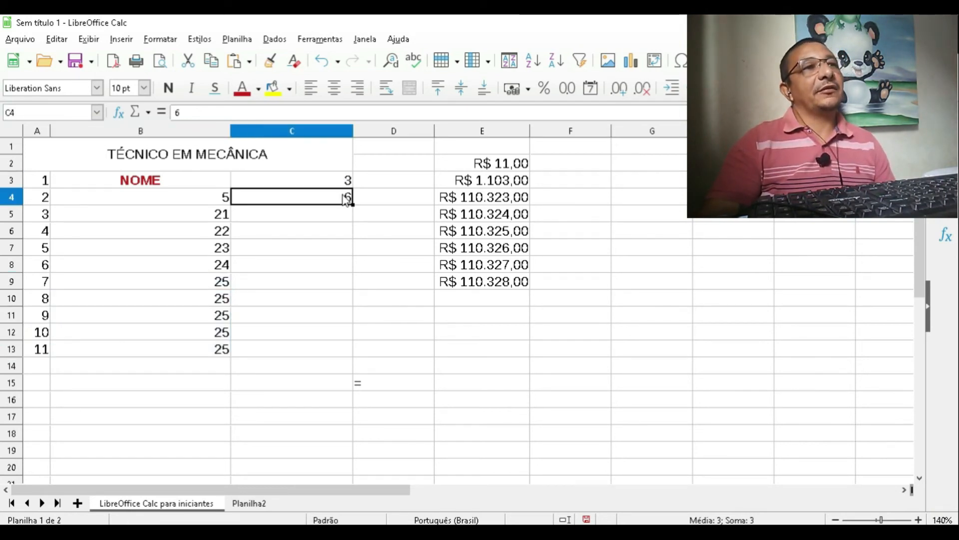
drag(291, 186, 330, 205)
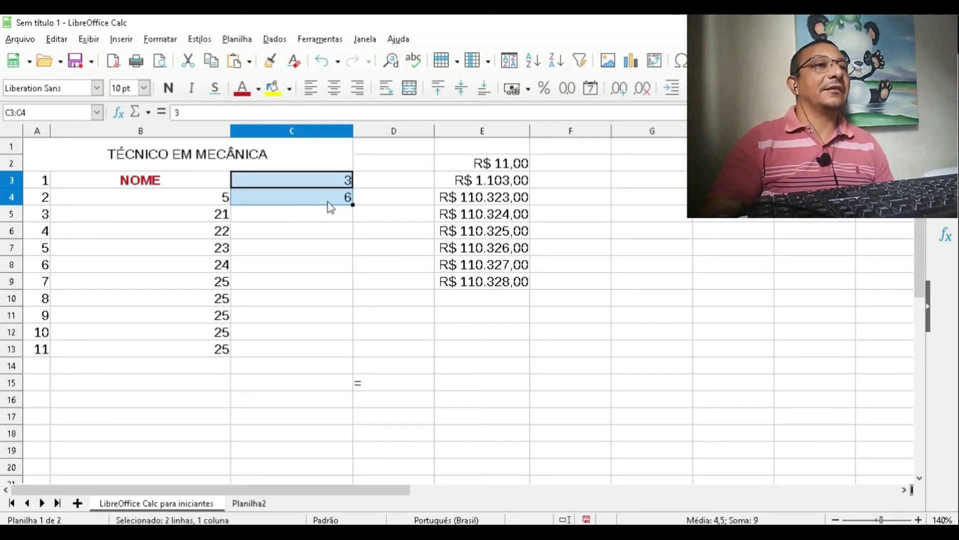
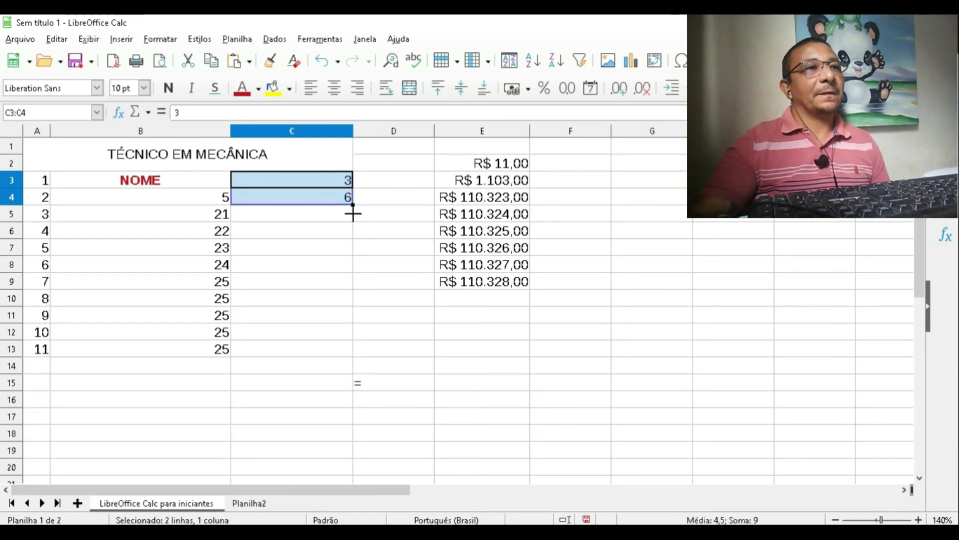
drag(351, 212, 348, 334)
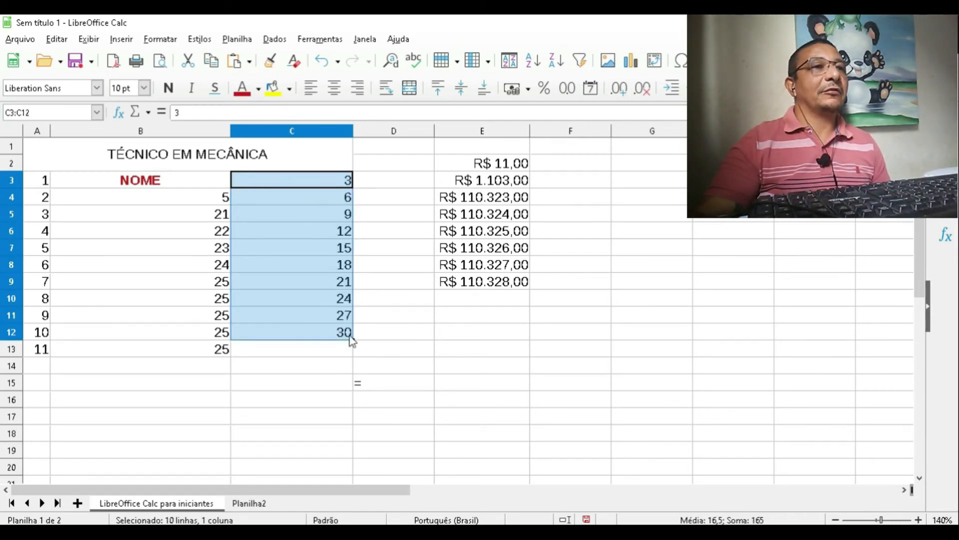
click(408, 355)
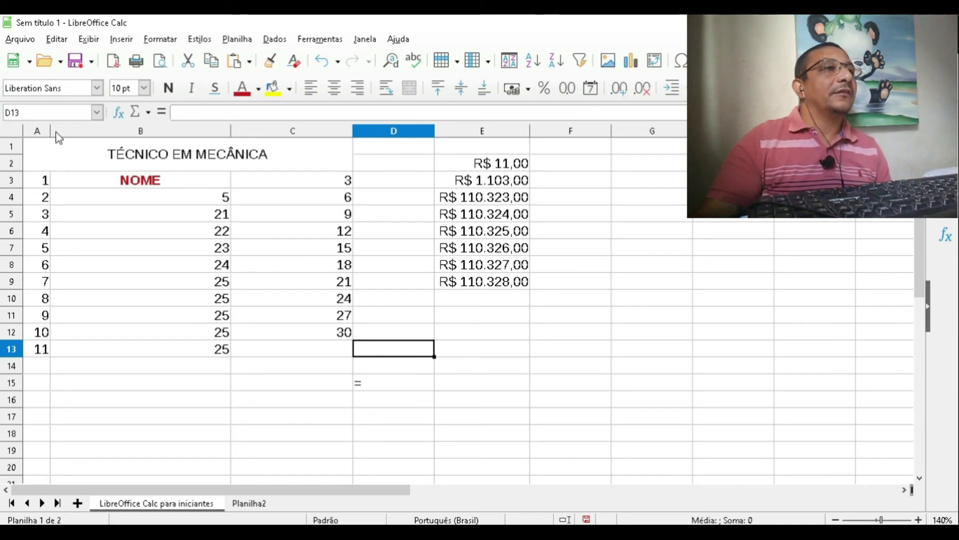
Narrow column A slightly and clear the contents of cells A3:A13.
drag(52, 129, 50, 129)
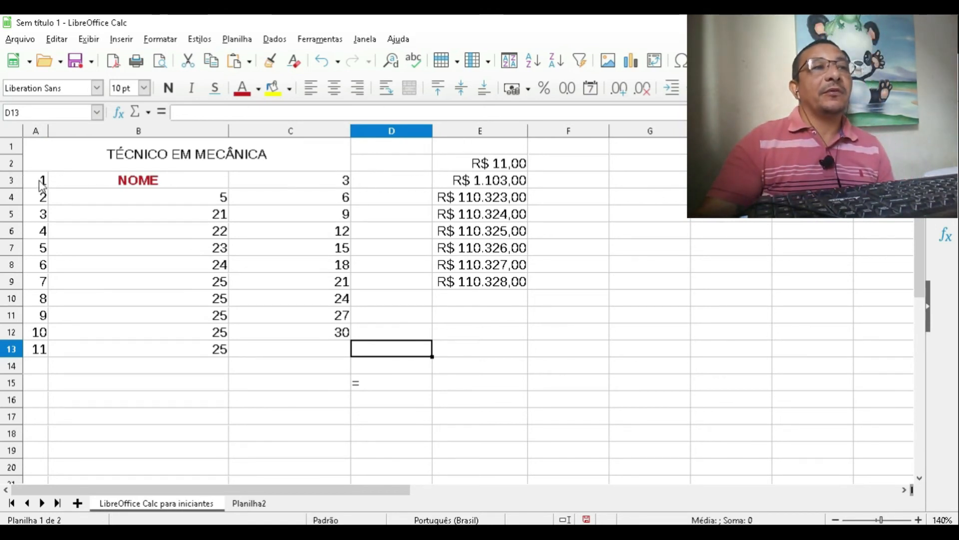
drag(42, 183, 45, 353)
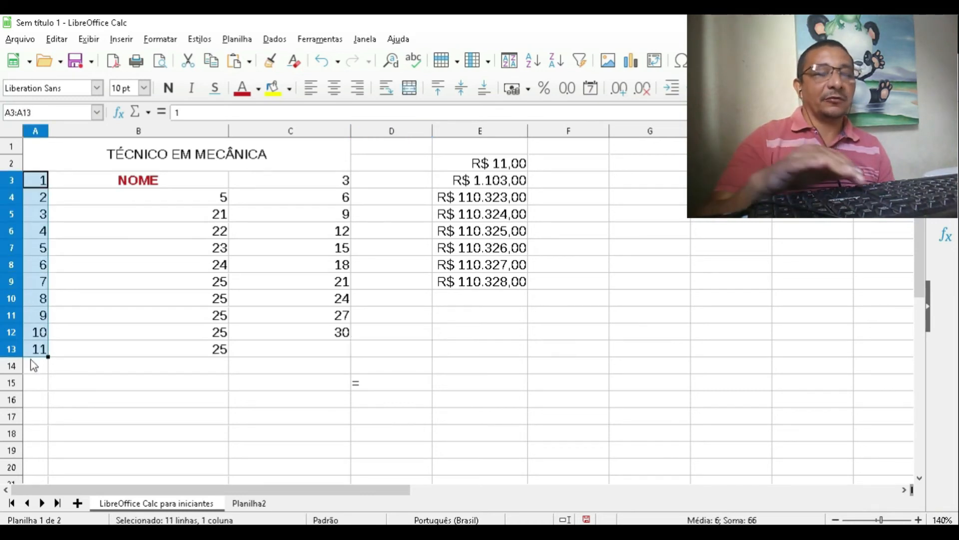
key(Delete)
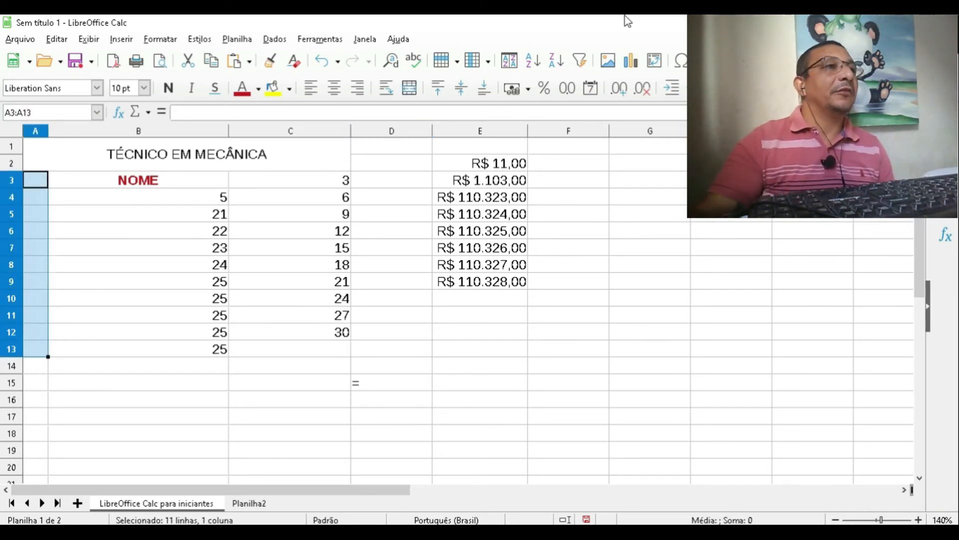
Enter JANEIRO in cell G2 and extend it as a series of months down to G14.
click(649, 166)
double_click(652, 163)
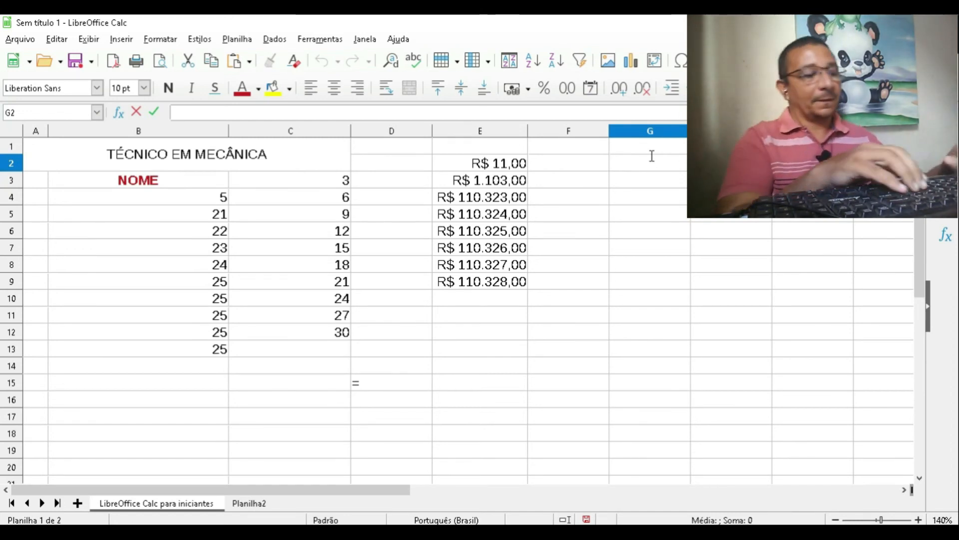
text(JANEI)
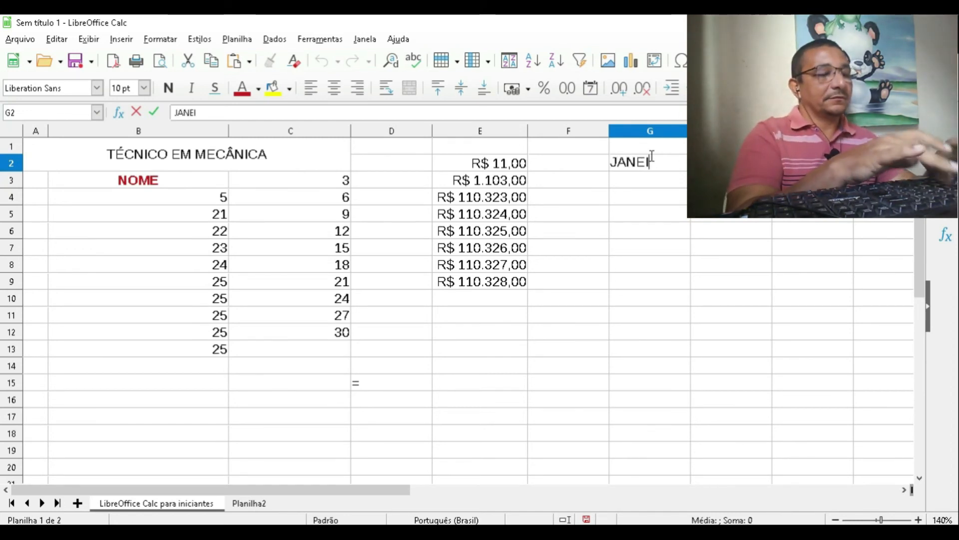
text(RO)
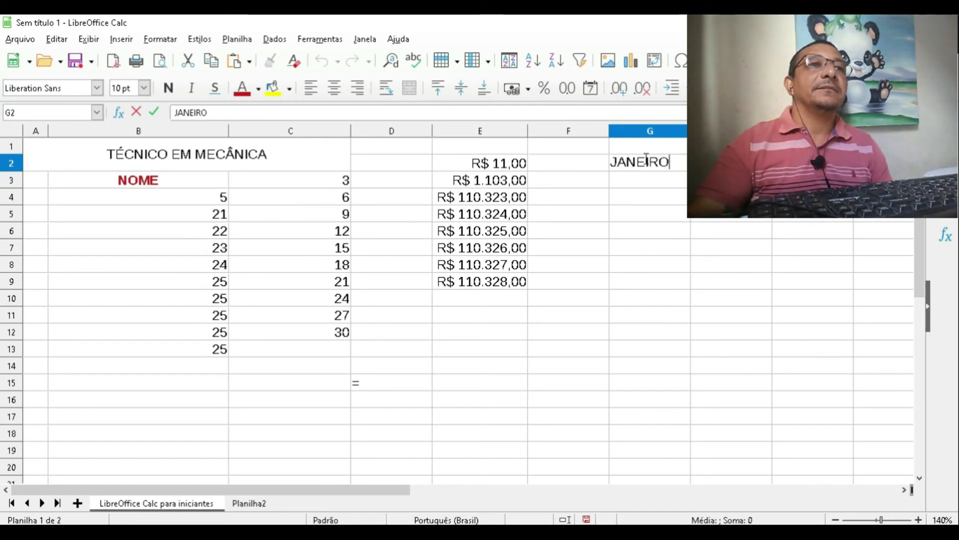
key(Return)
click(677, 165)
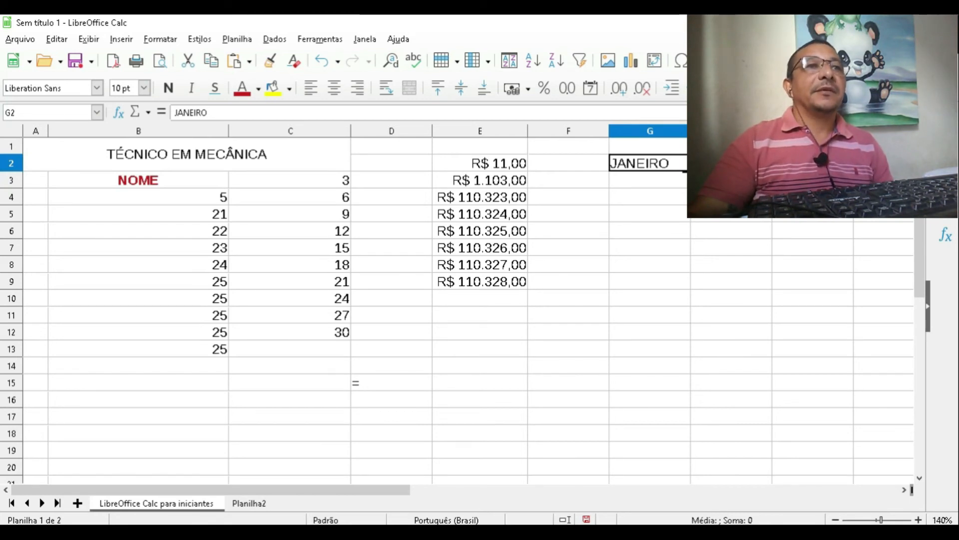
drag(690, 171, 691, 380)
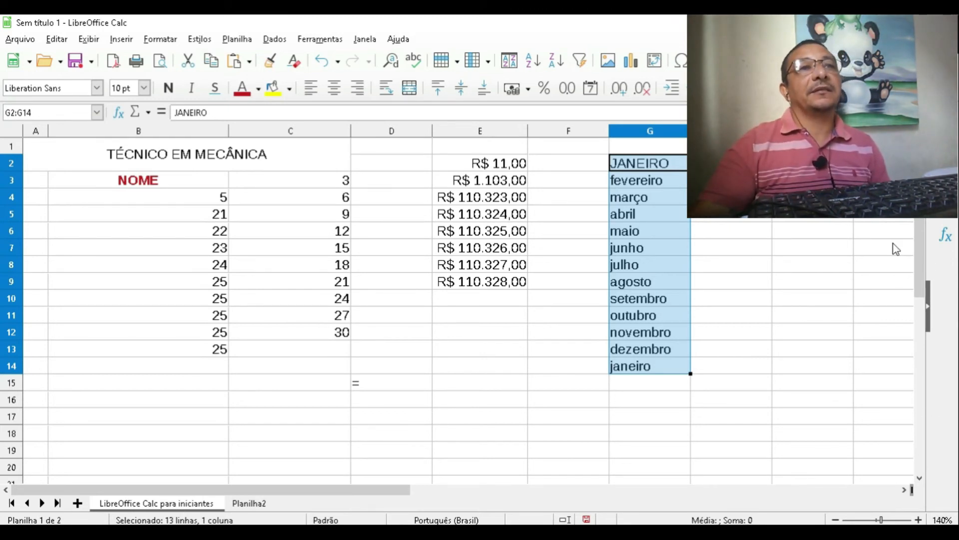
Enter the abbreviation JAN in cell H2 and extend it as a series of months down to H14.
click(731, 163)
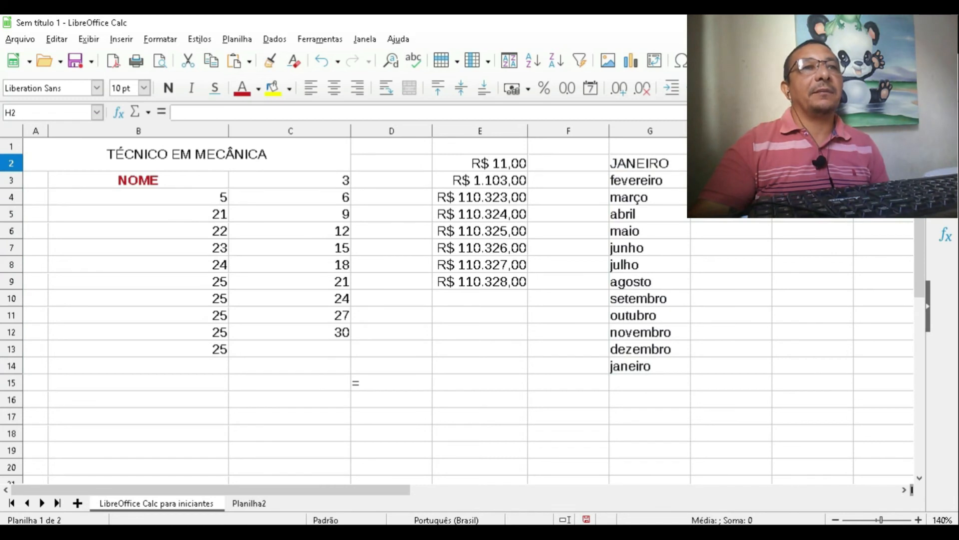
double_click(731, 164)
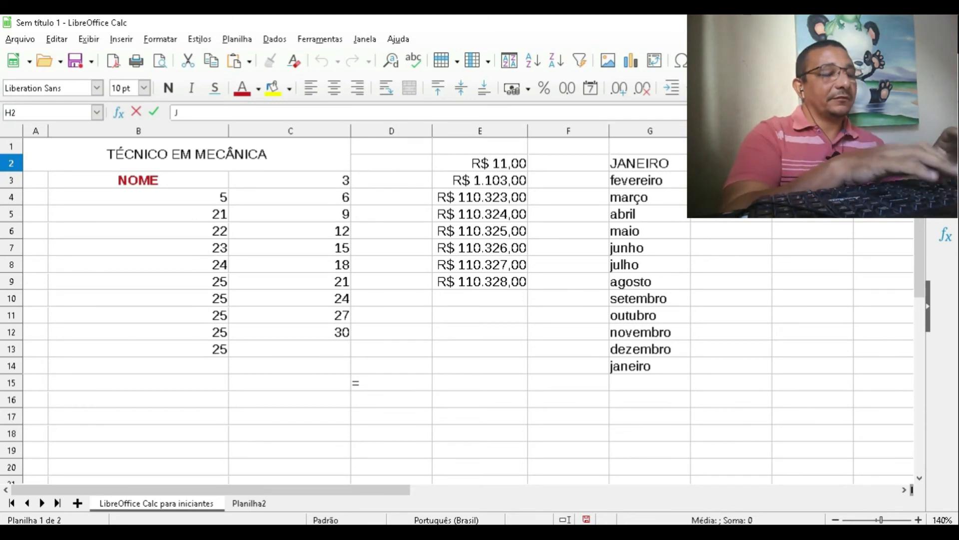
text(JAN)
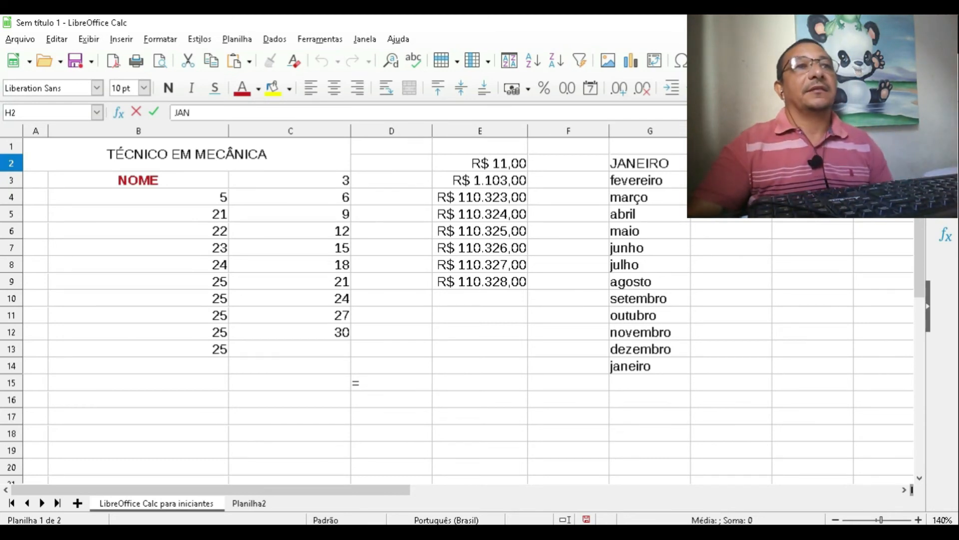
click(731, 197)
click(731, 164)
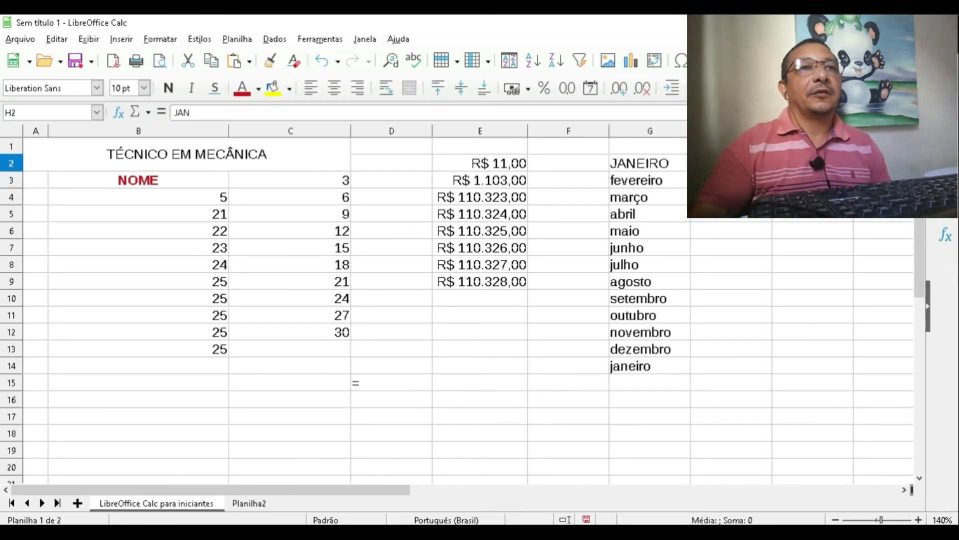
drag(772, 172, 773, 370)
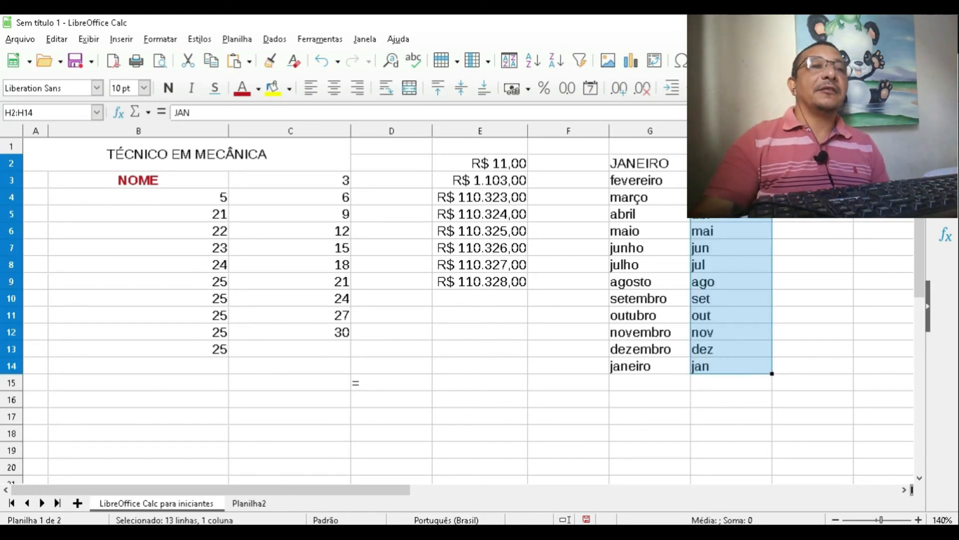
Enter SEGUNDA in cell I2 and fill it down to I14.
click(815, 180)
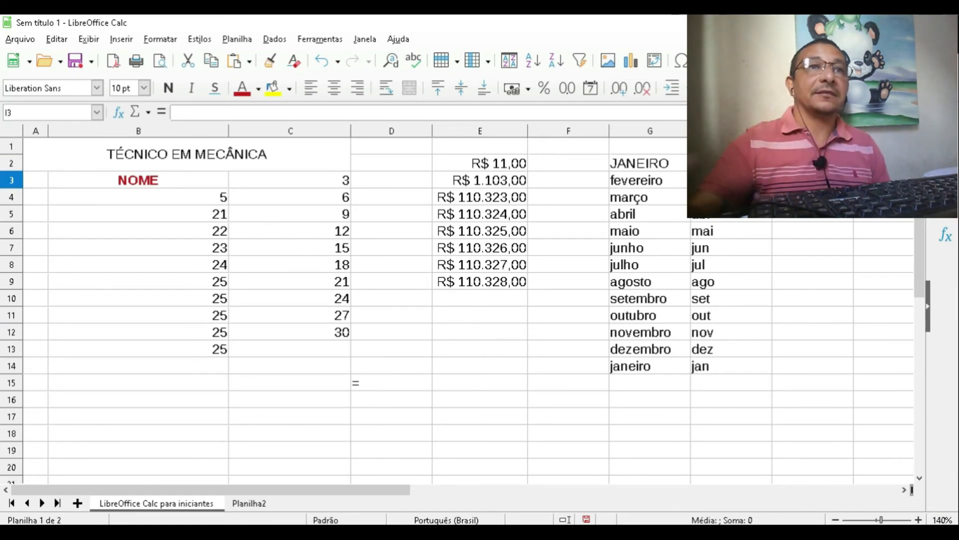
click(812, 163)
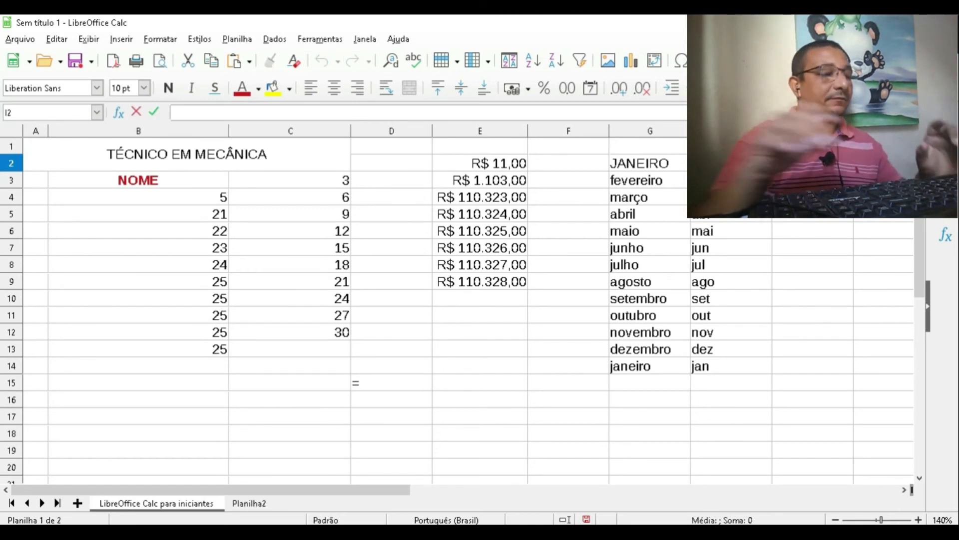
text(SEGUNDA)
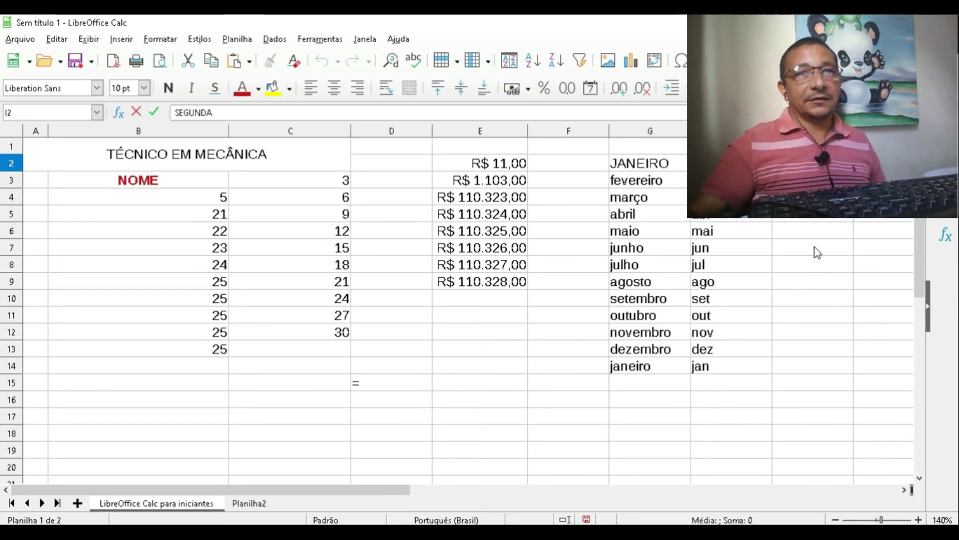
click(812, 197)
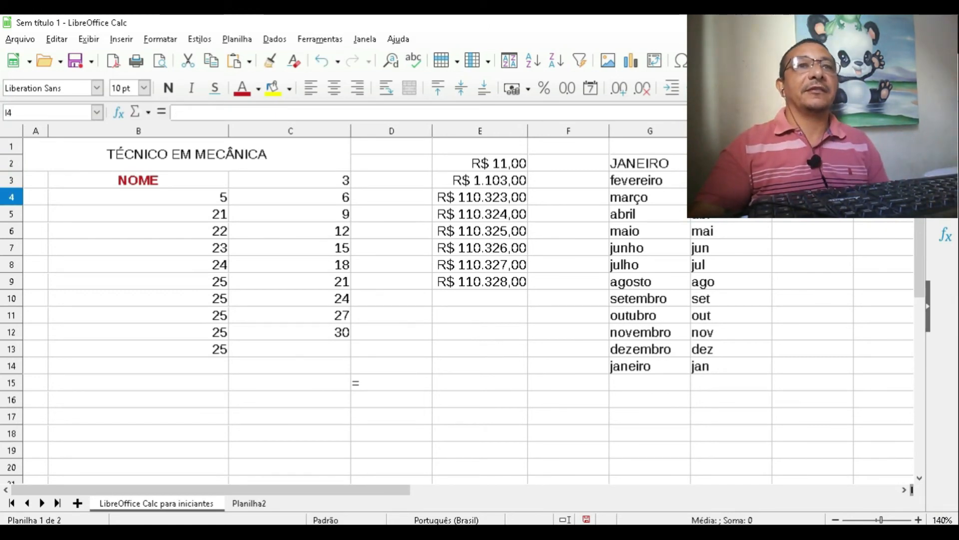
click(812, 164)
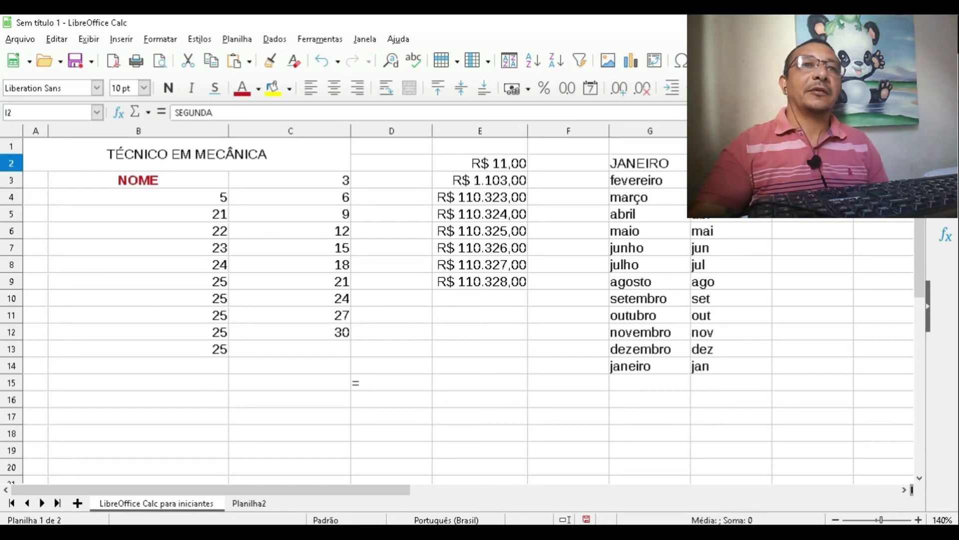
click(812, 181)
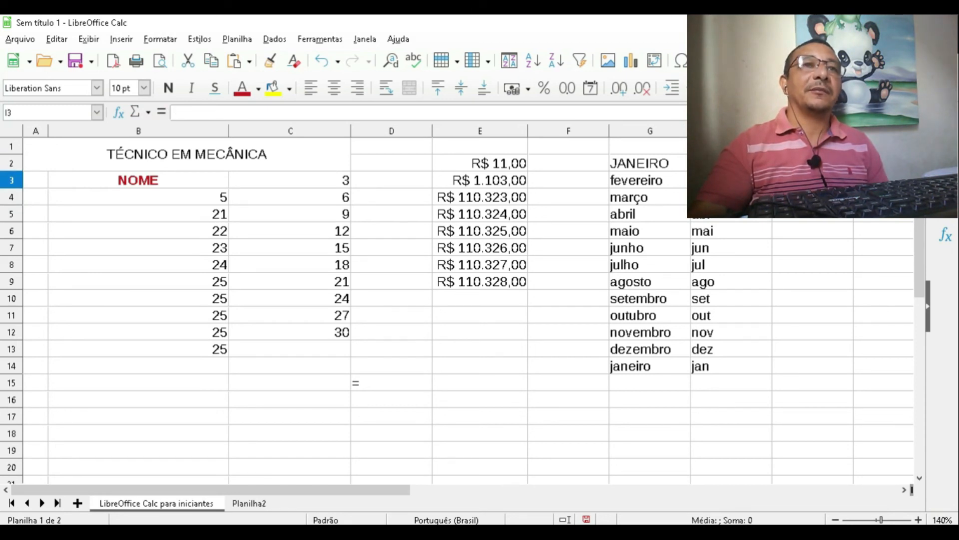
click(813, 164)
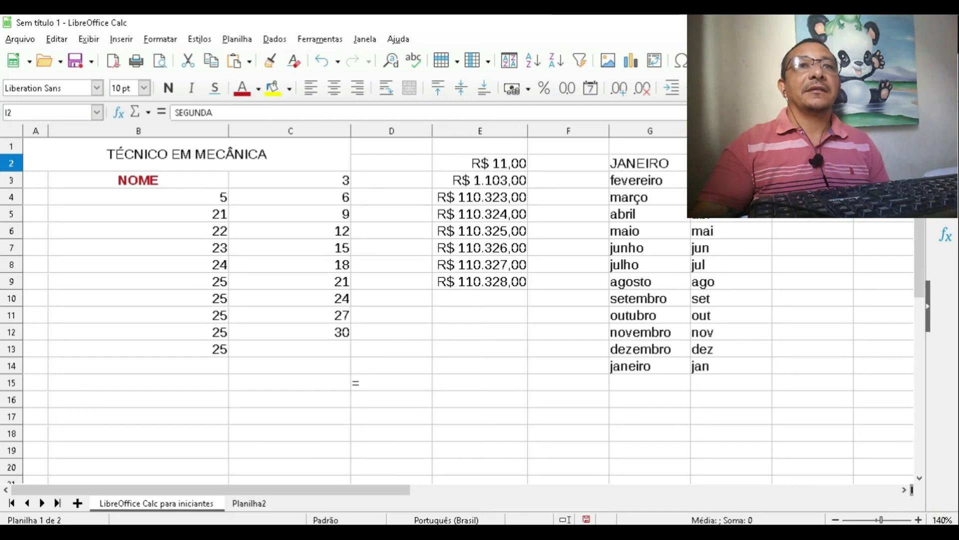
double_click(853, 171)
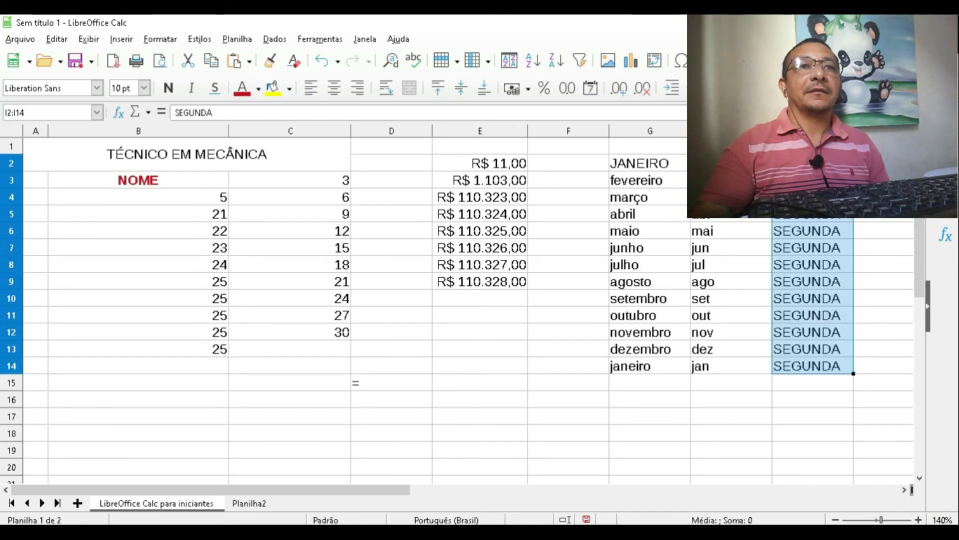
Clear the filled cells I3:I14, keeping the entry in I2.
click(877, 231)
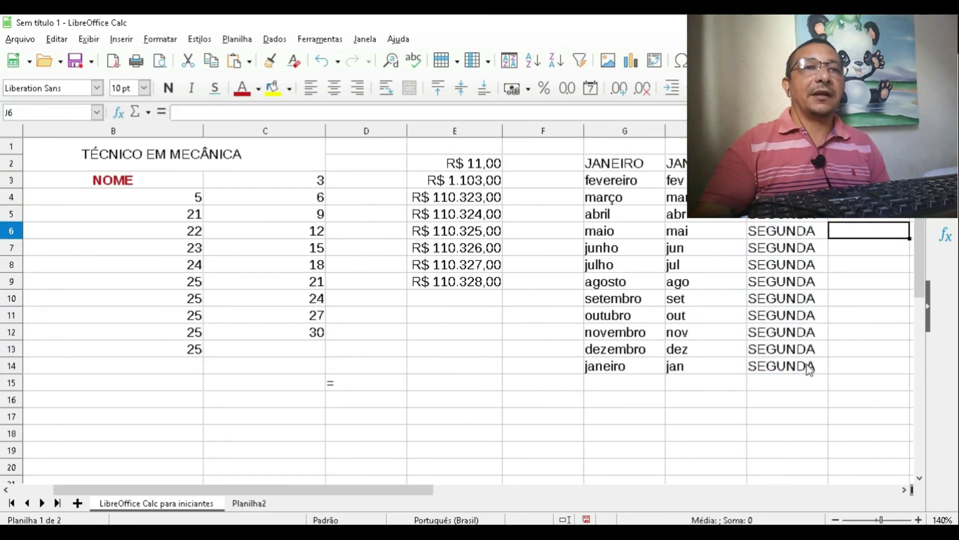
drag(806, 365, 792, 179)
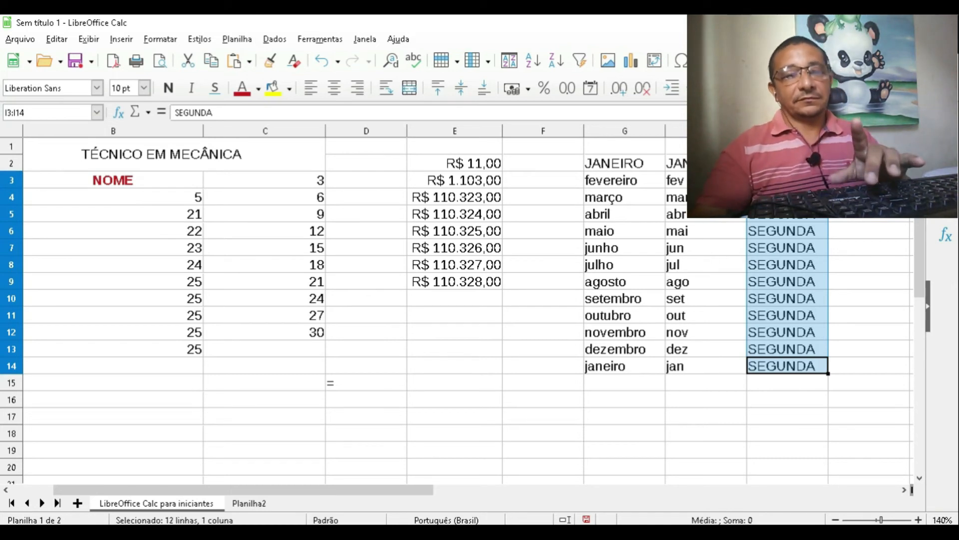
key(Delete)
click(868, 180)
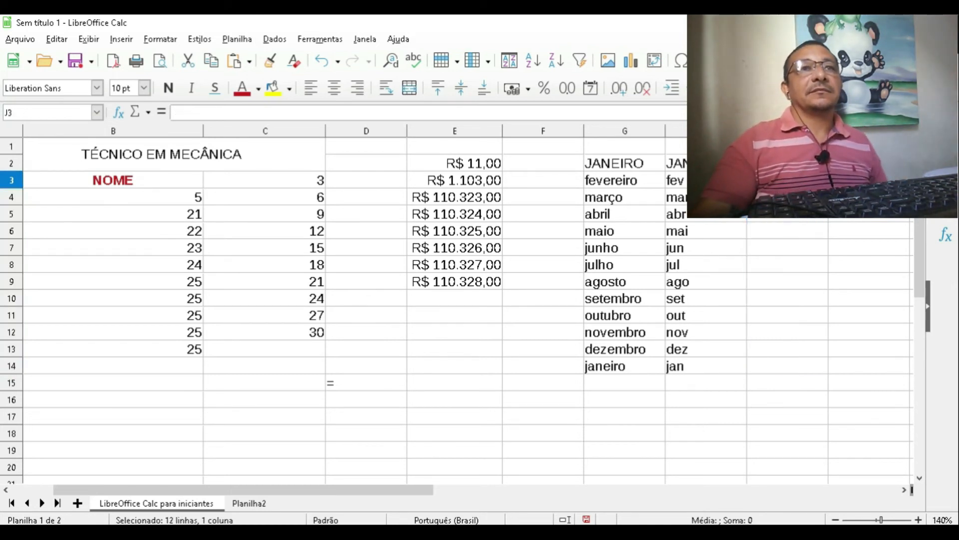
Try filling SEGUNDA from cell I2 down to I14, and clear the whole range I2:I14.
click(788, 164)
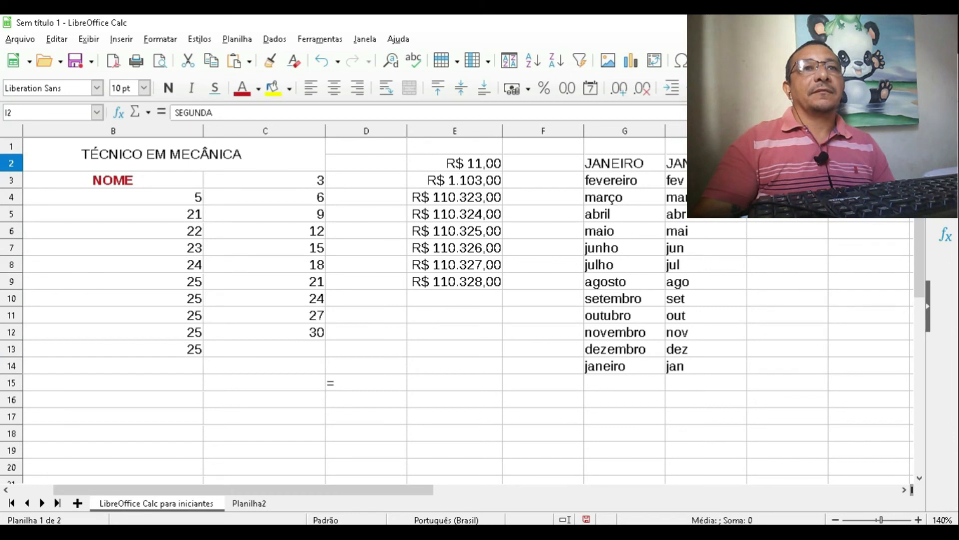
drag(828, 171, 828, 376)
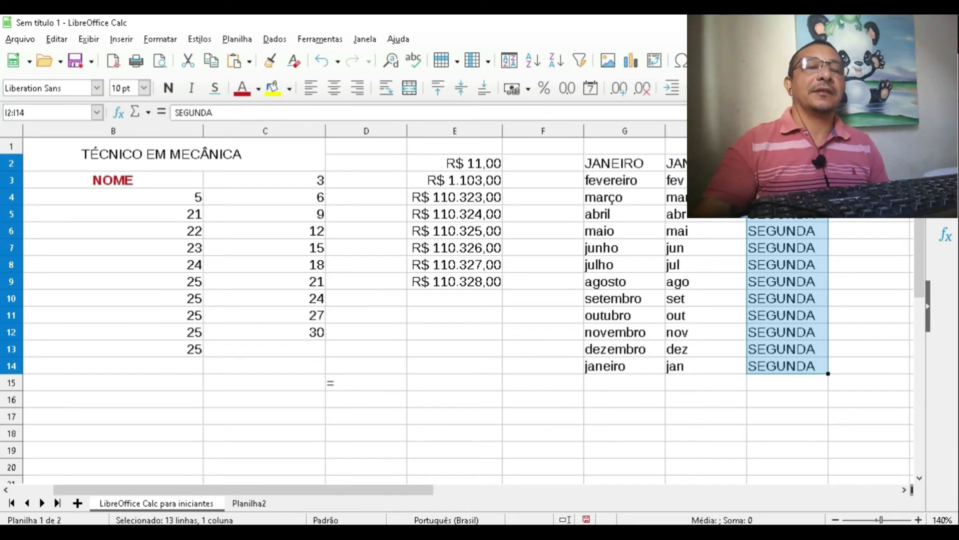
key(Delete)
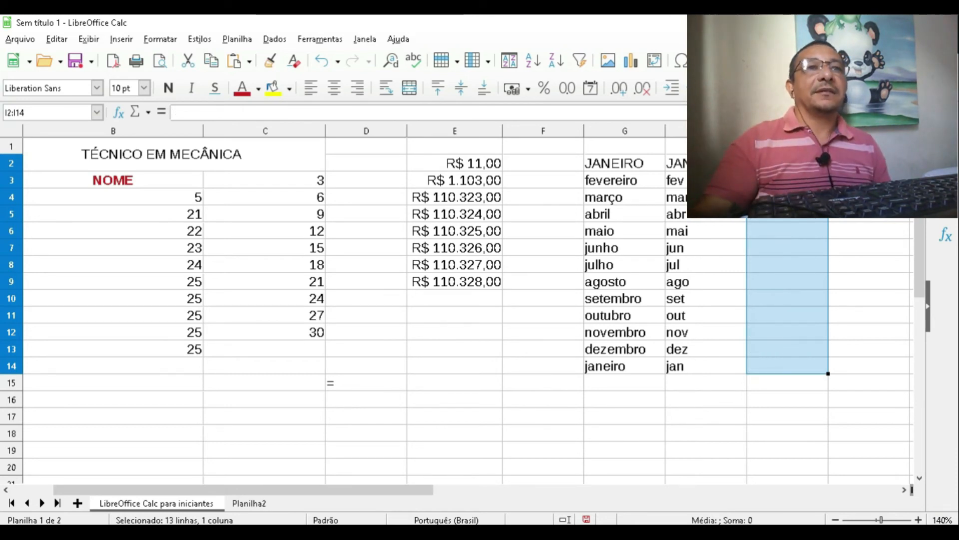
Enter SEGUNDA FEIRA in cell I2 and widen column I to fit the text.
click(787, 163)
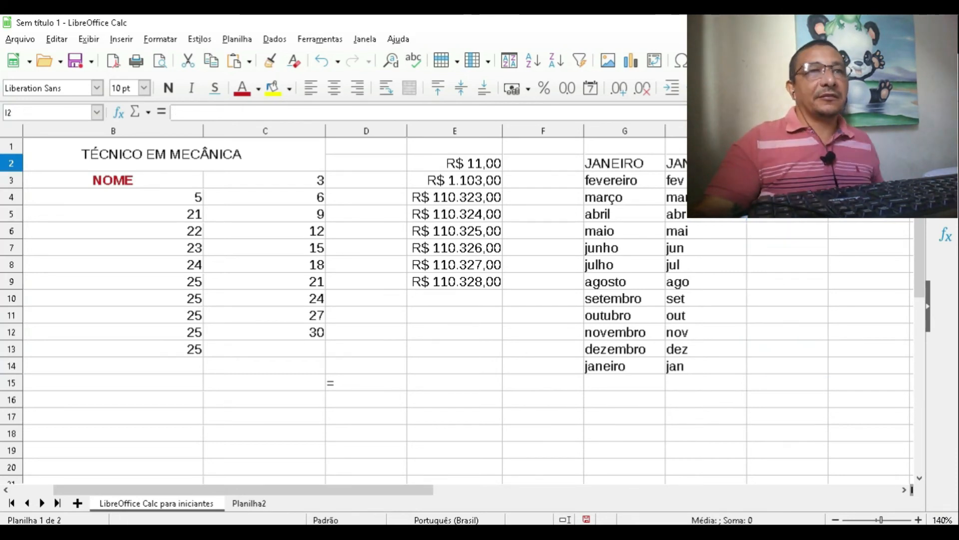
text(SEG)
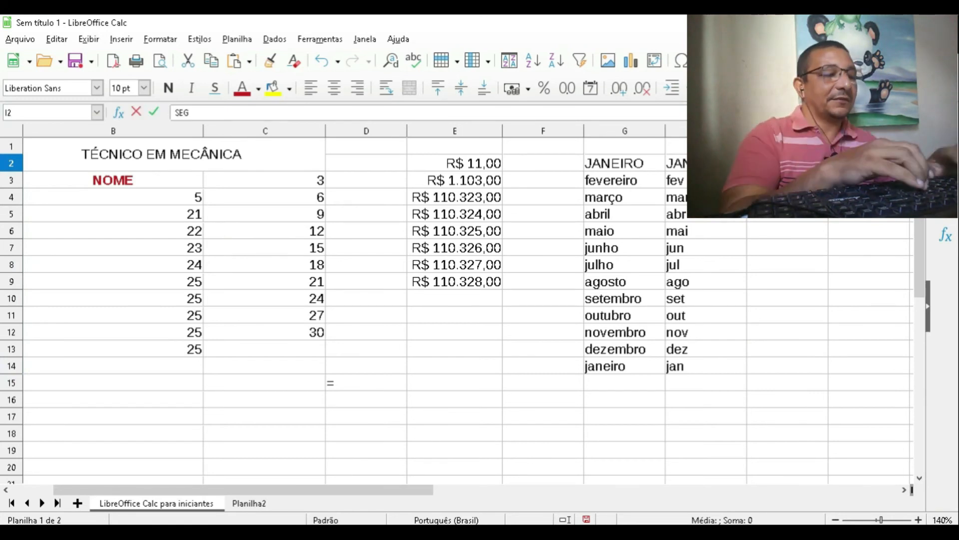
text(UNDA FEIRA)
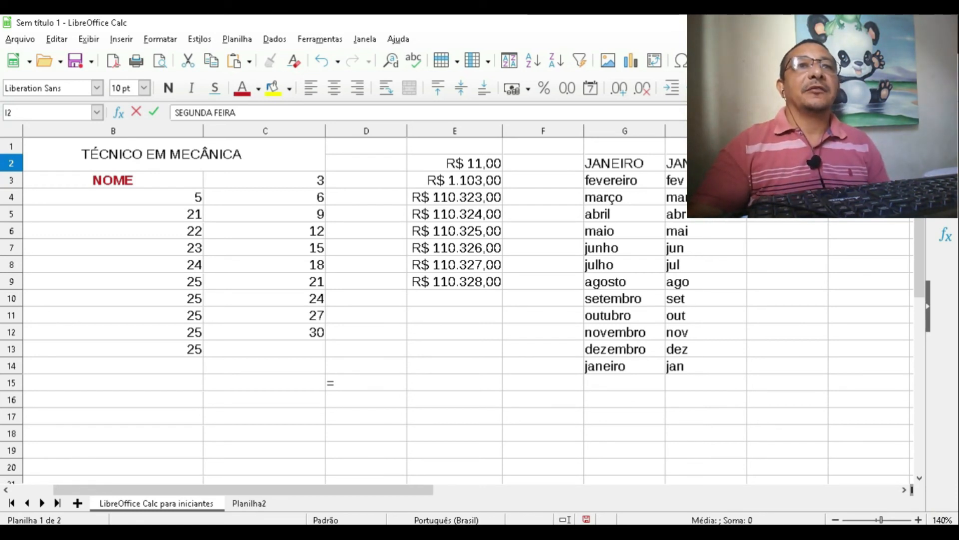
key(Return)
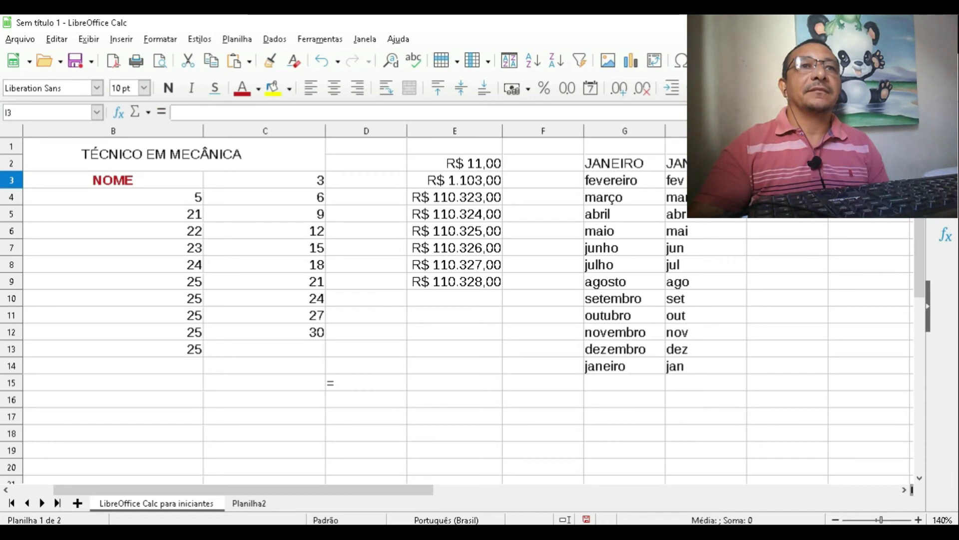
click(787, 163)
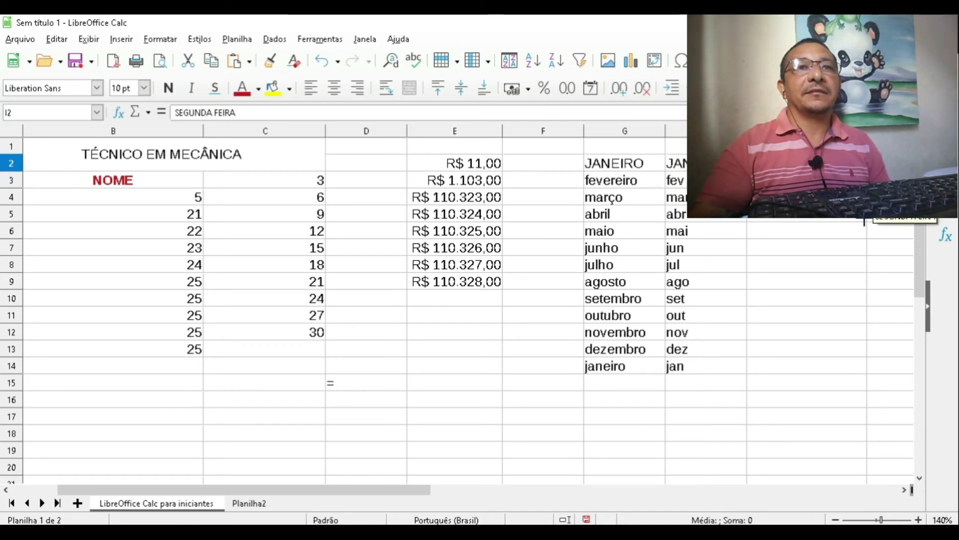
mouse_move(863, 223)
mouse_down()
mouse_move(862, 248)
mouse_move(863, 210)
mouse_up()
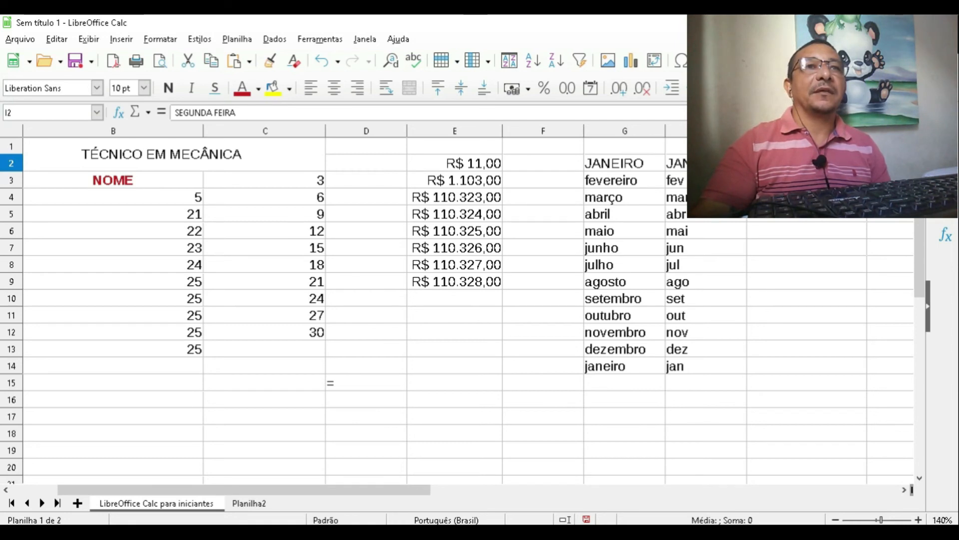
Correct cell I2 to the hyphenated SEGUNDA-FEIRA and extend it as a series of weekdays down to I14.
key(F2)
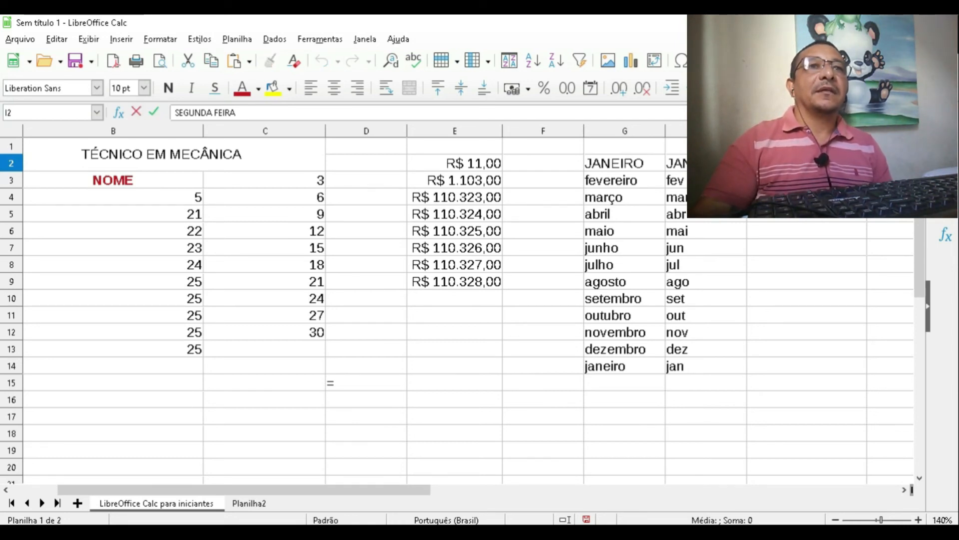
text(-)
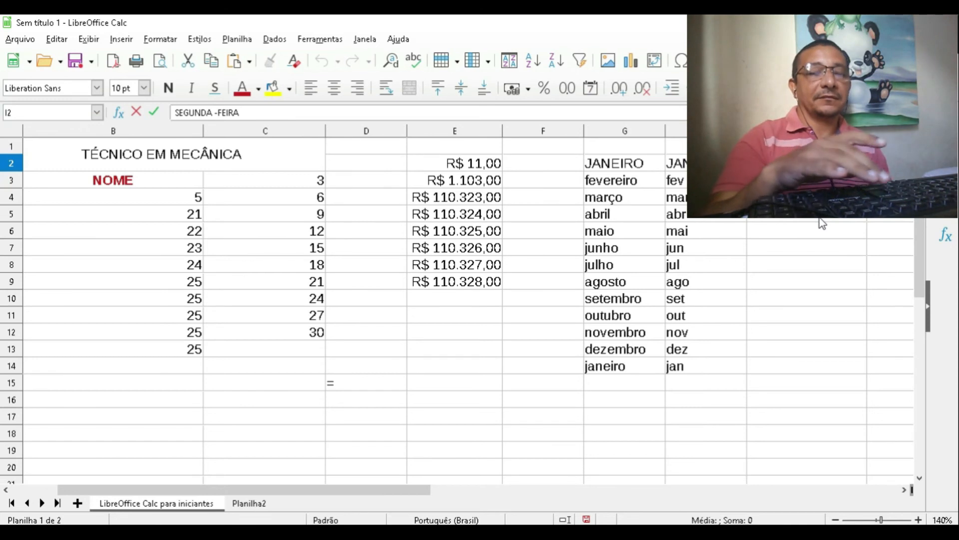
key(BackSpace)
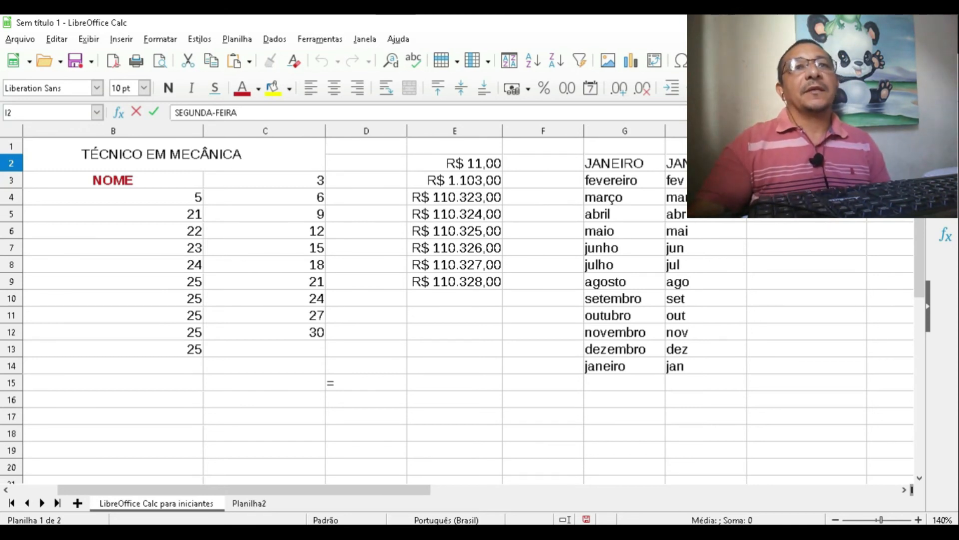
key(Return)
click(806, 163)
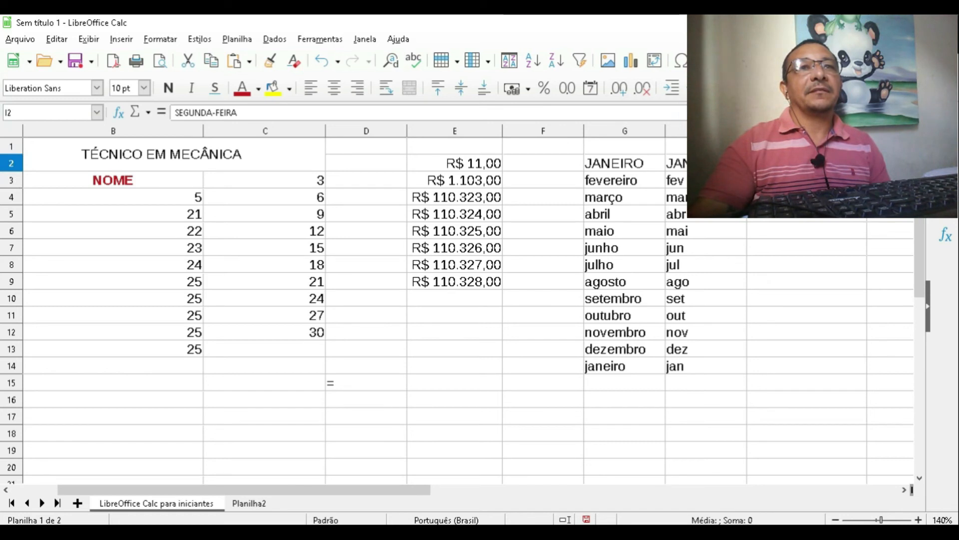
drag(867, 171, 867, 379)
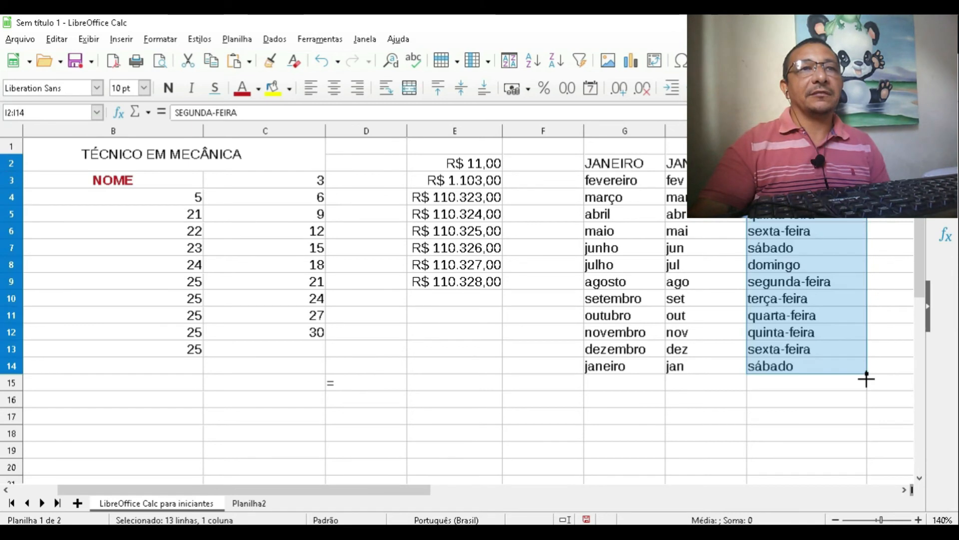
click(547, 384)
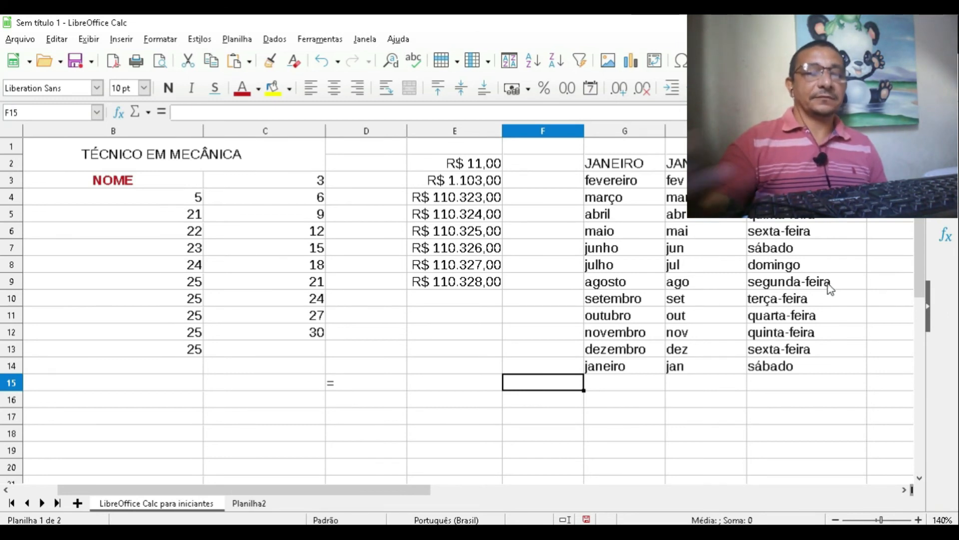
key(Return)
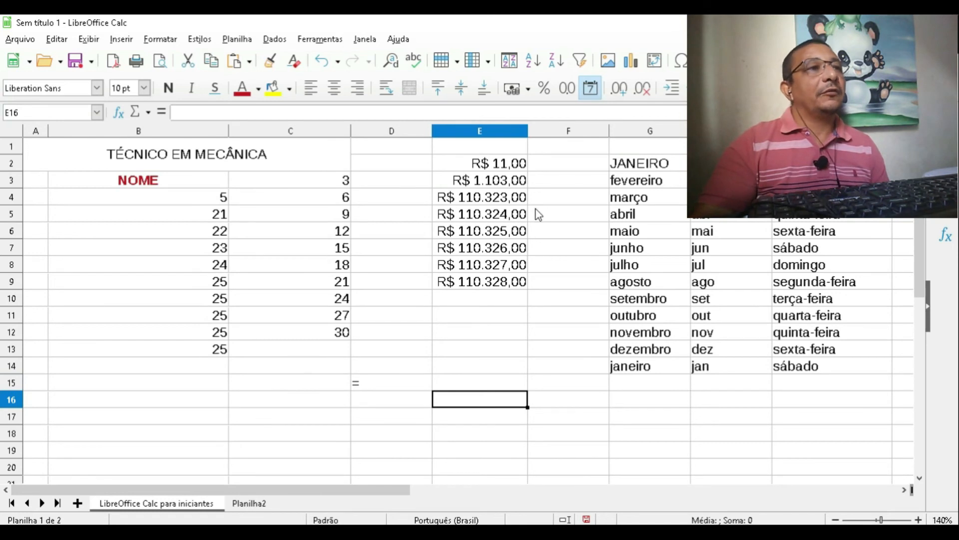
Clear the contents of the entire sheet.
click(11, 132)
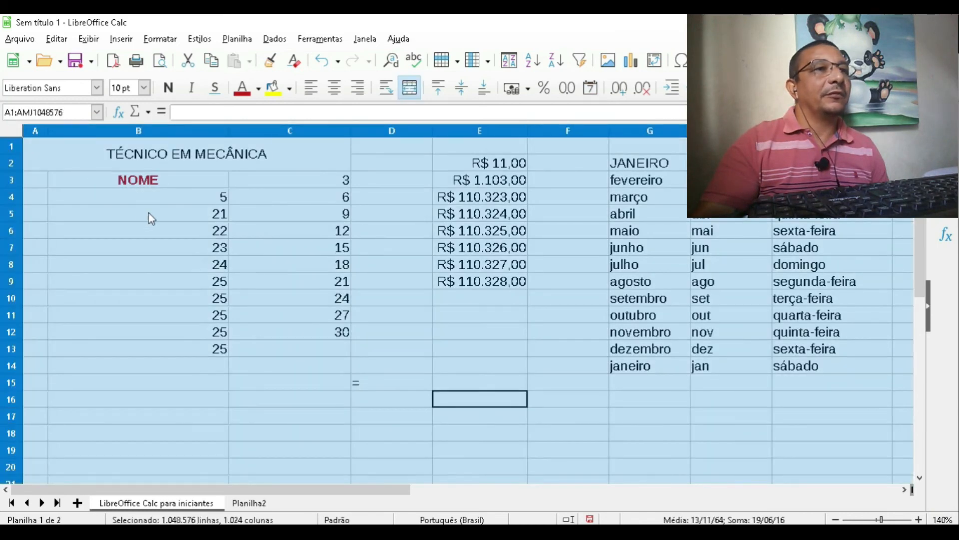
key(Delete)
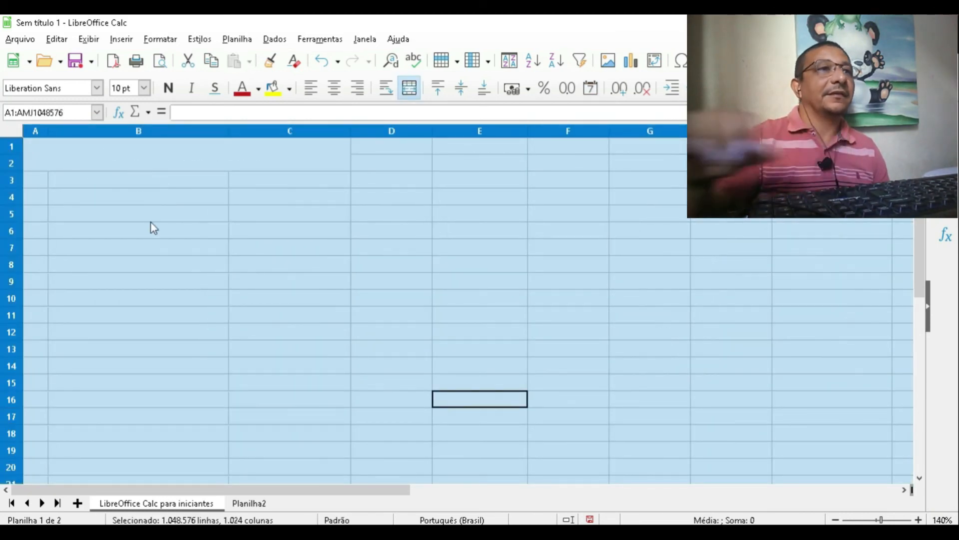
click(151, 221)
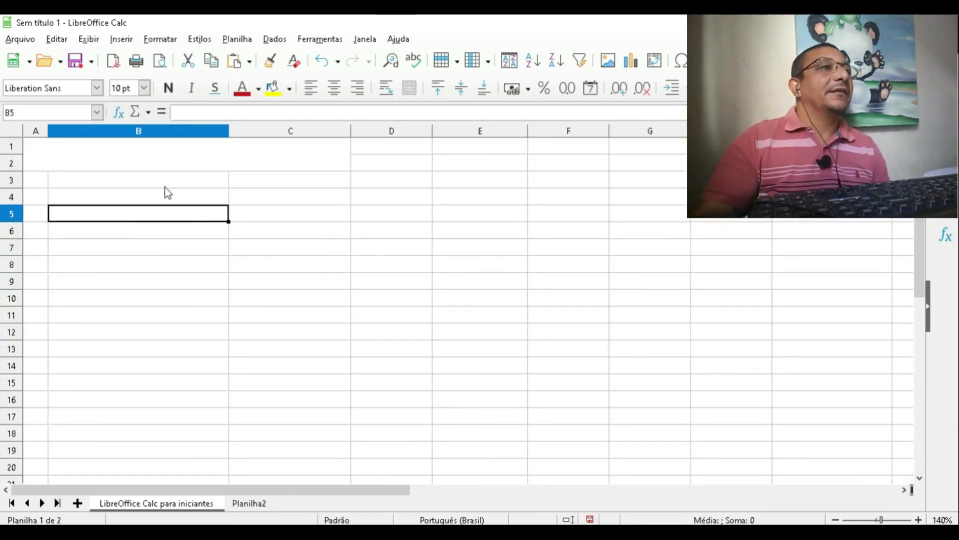
click(178, 166)
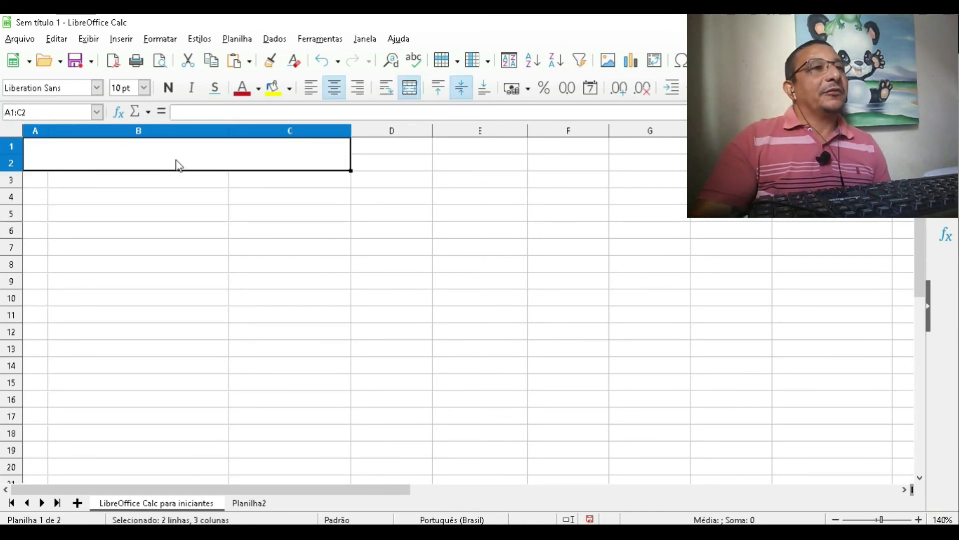
Enter the date 15/04/2021 in cell E2.
click(452, 160)
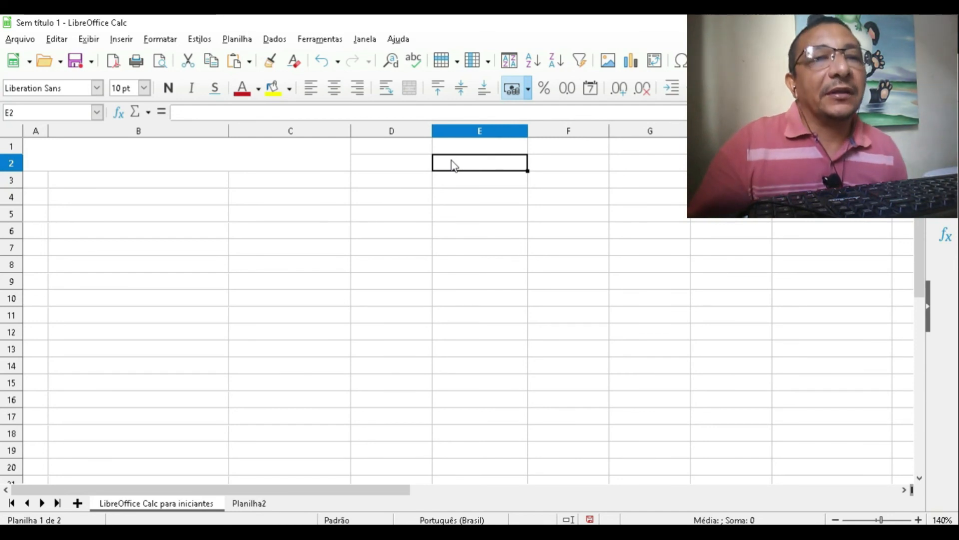
text(15)
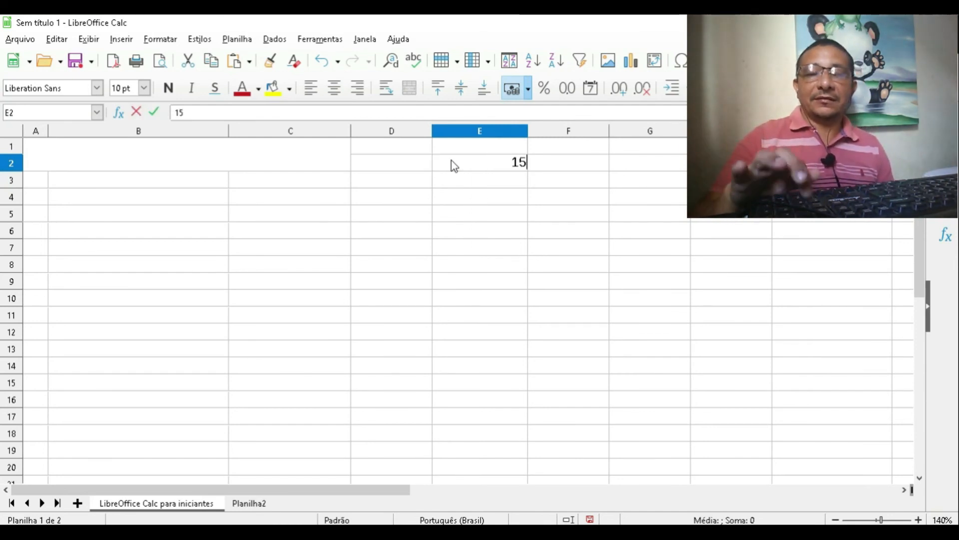
text(/)
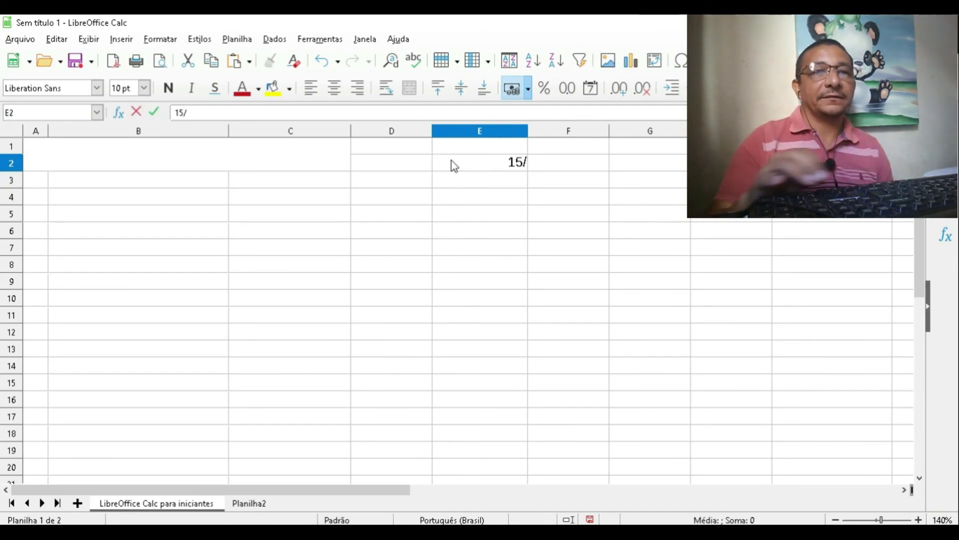
text(04)
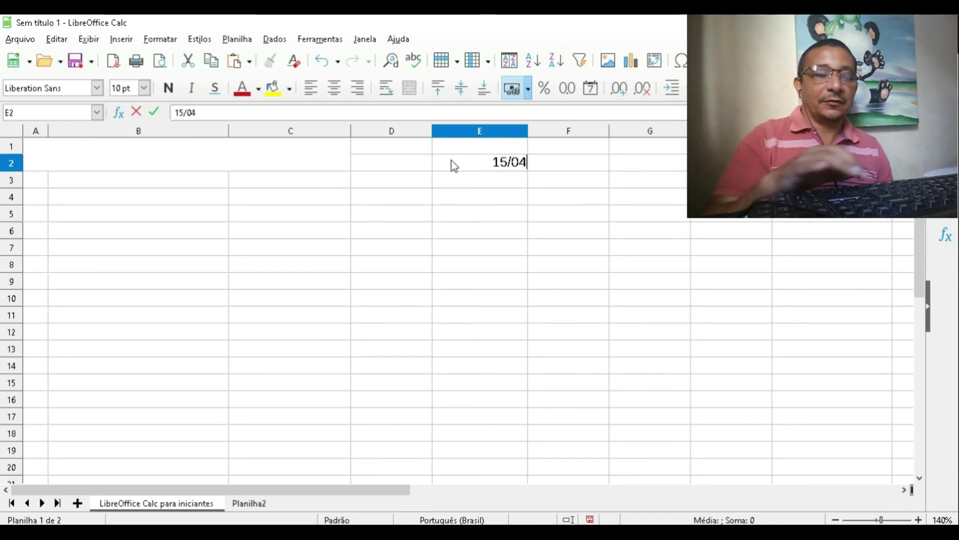
text(/)
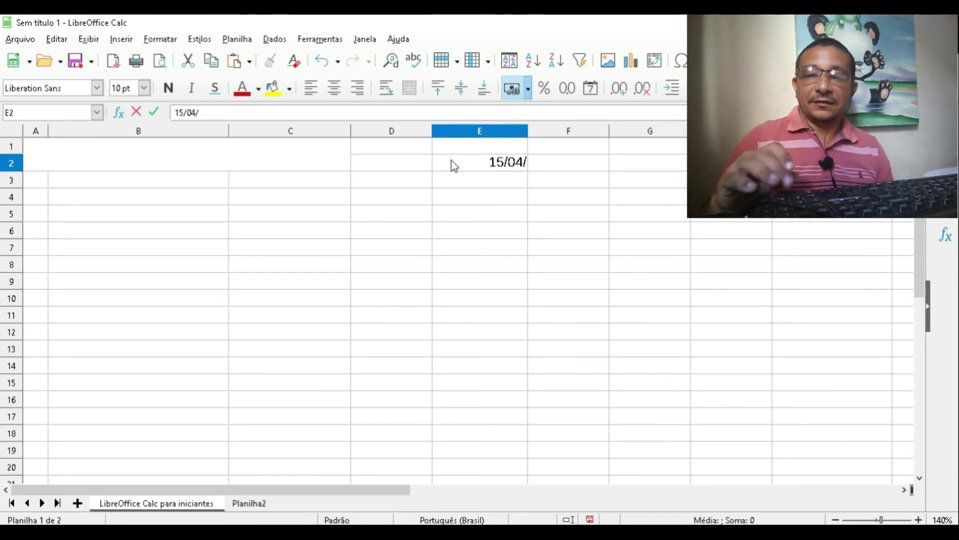
text(20)
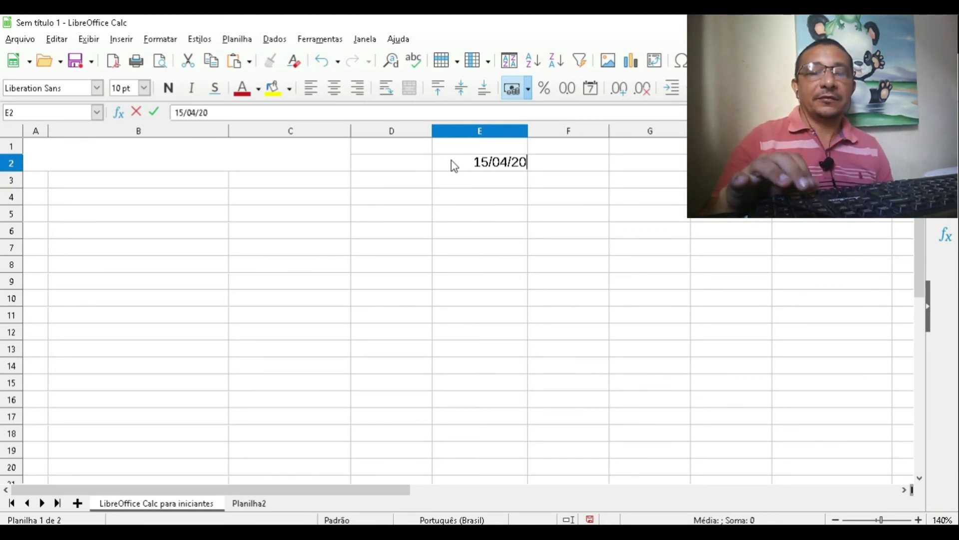
text(21)
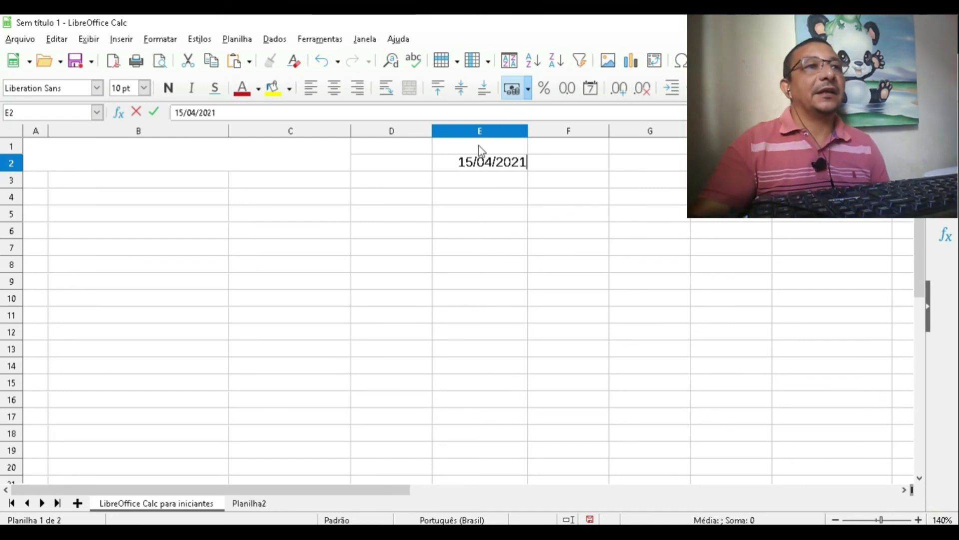
click(507, 216)
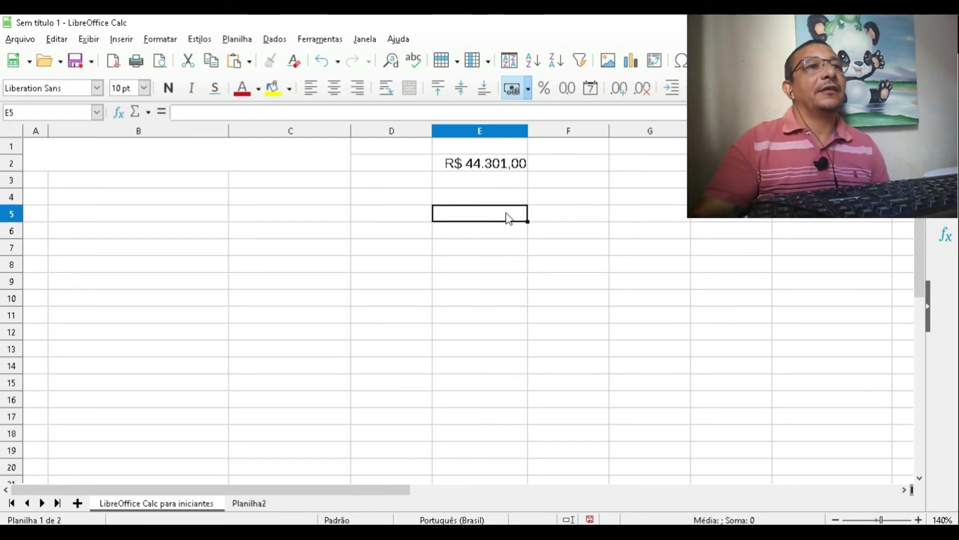
Remove the currency format from cell E2, re-enter the date 15/04/2021 and try to apply the date format.
click(490, 167)
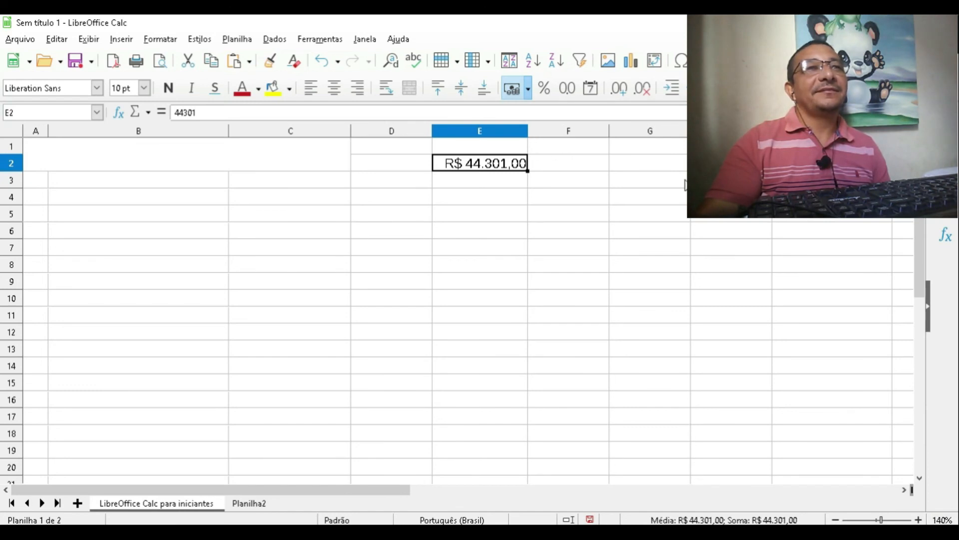
click(514, 88)
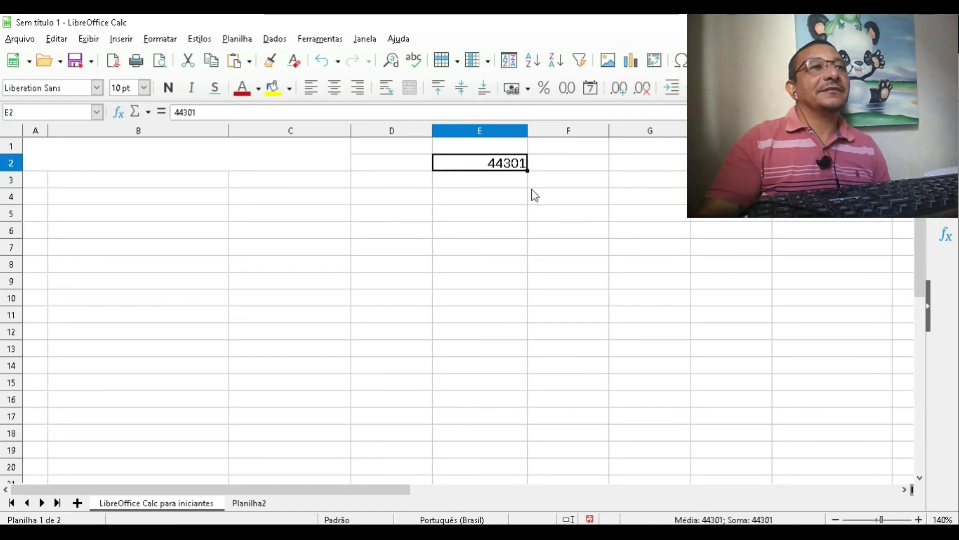
double_click(519, 167)
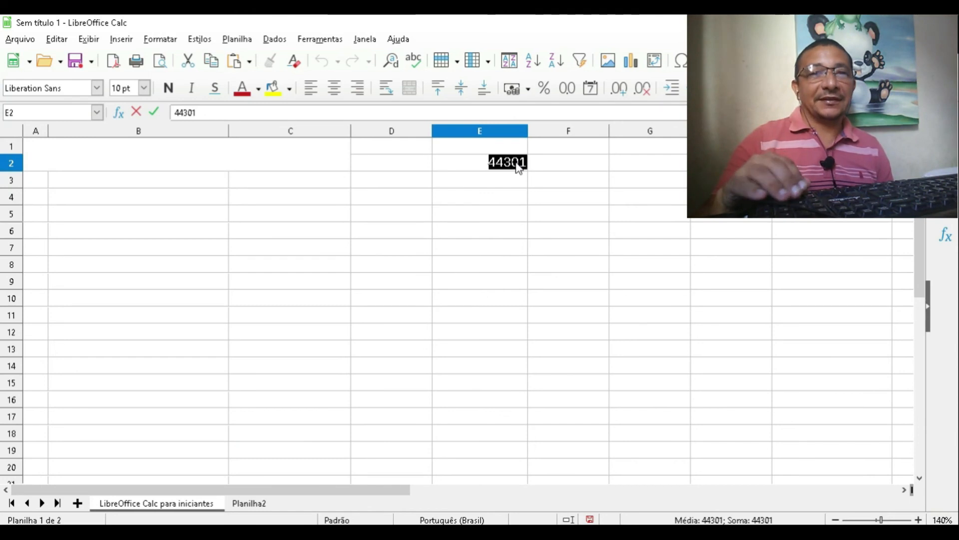
text(15)
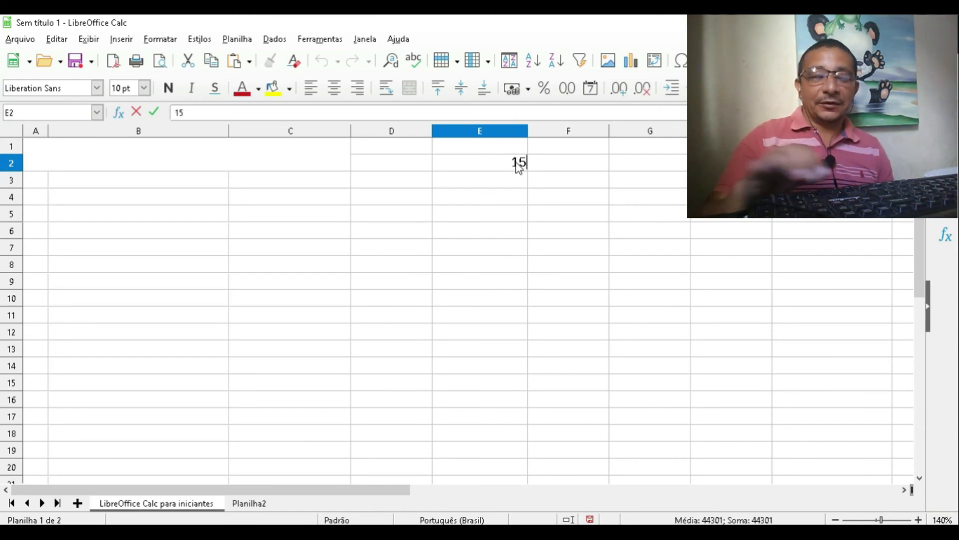
text(/0)
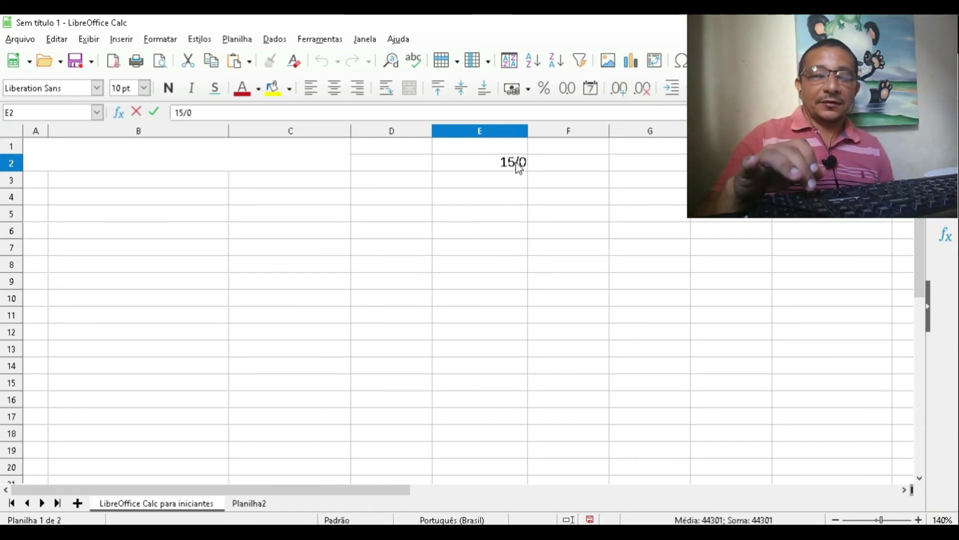
text(4/)
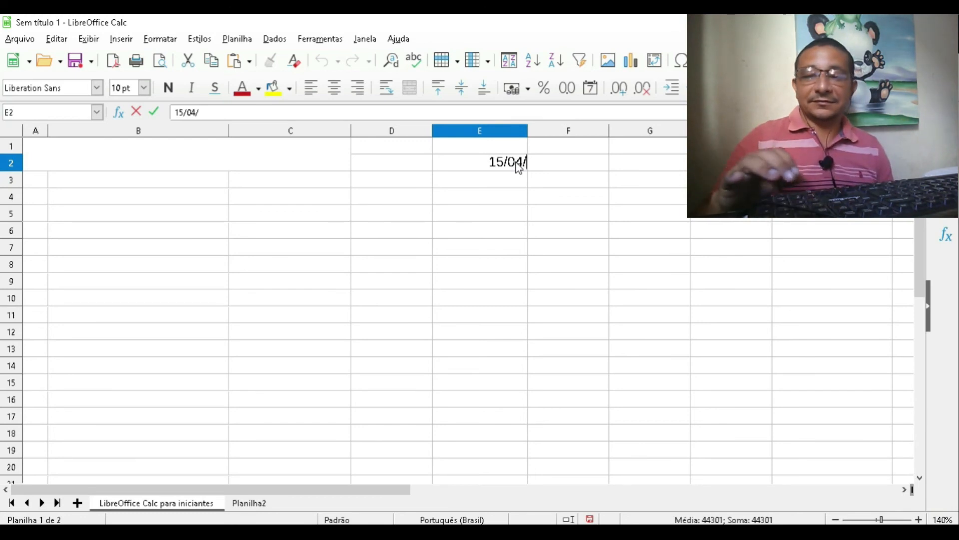
text(2021)
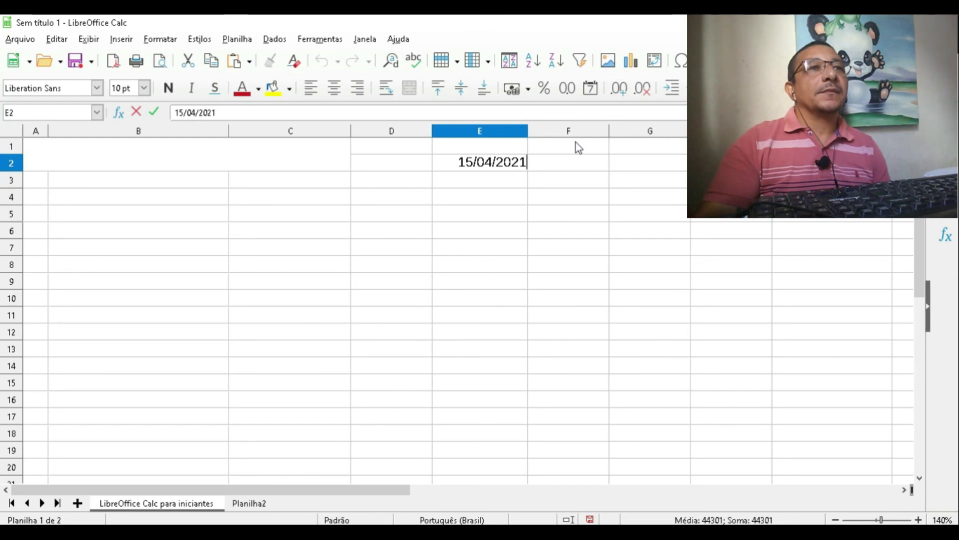
click(591, 88)
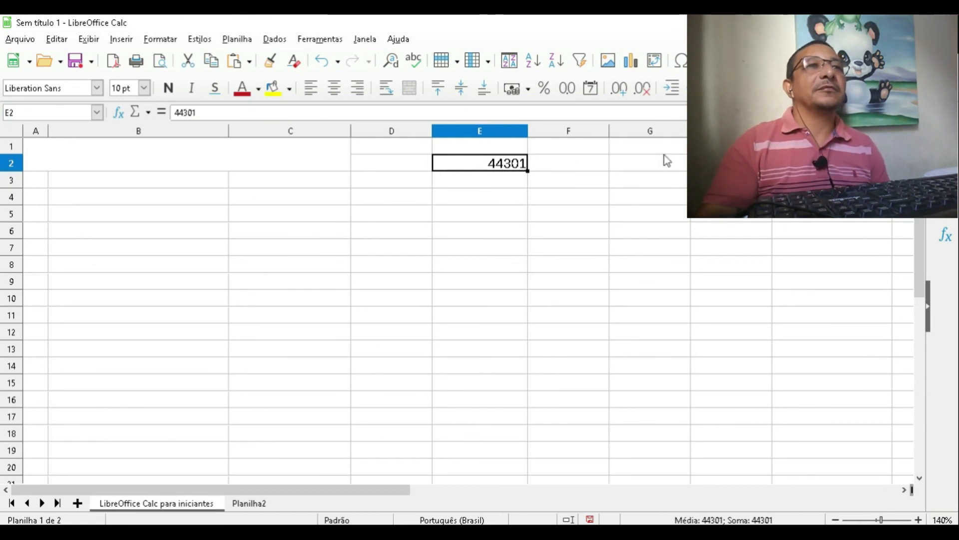
Delete the contents of cell E2.
click(554, 198)
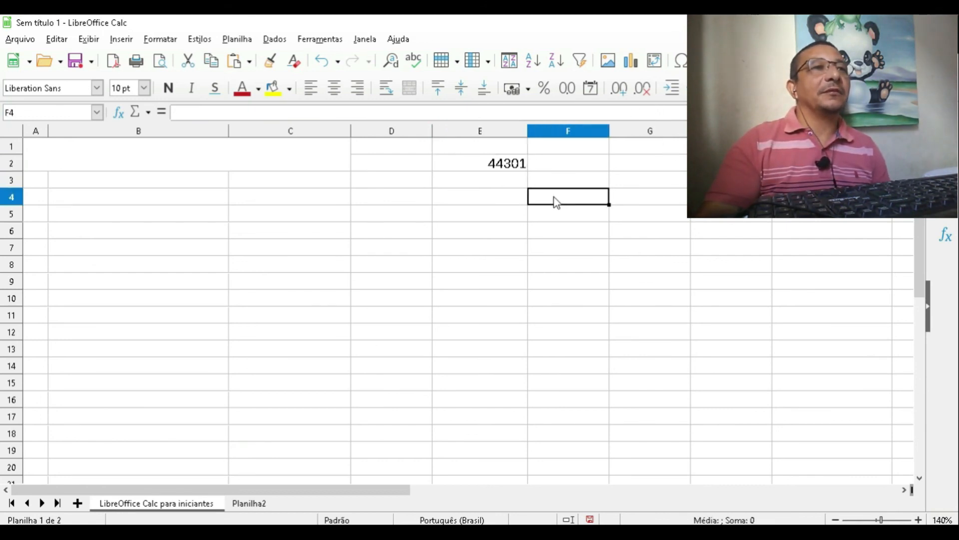
click(518, 170)
double_click(518, 170)
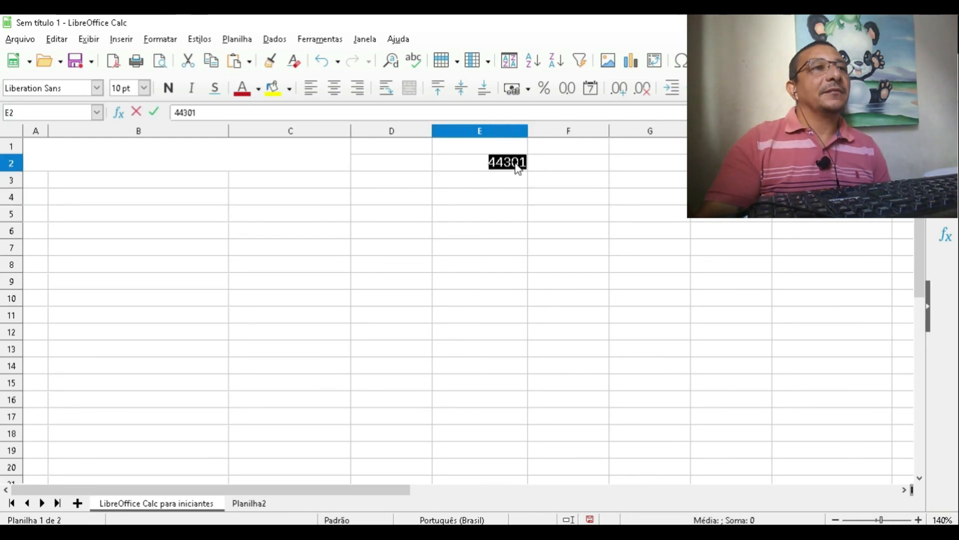
click(232, 110)
key(BackSpace)
key(BackSpace)
key(BackSpace)
key(BackSpace)
key(BackSpace)
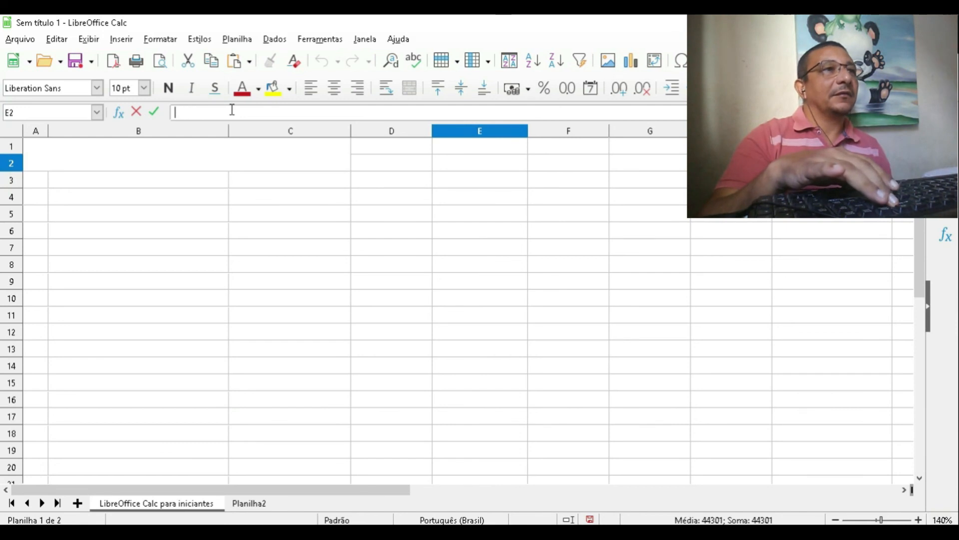
Enter the date 15/04/2021 in cell G6.
click(649, 237)
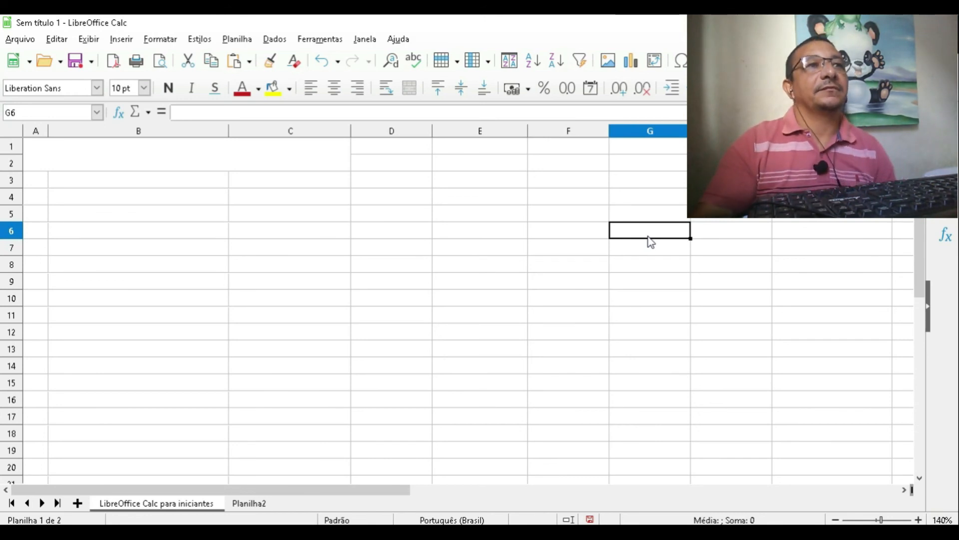
text(11)
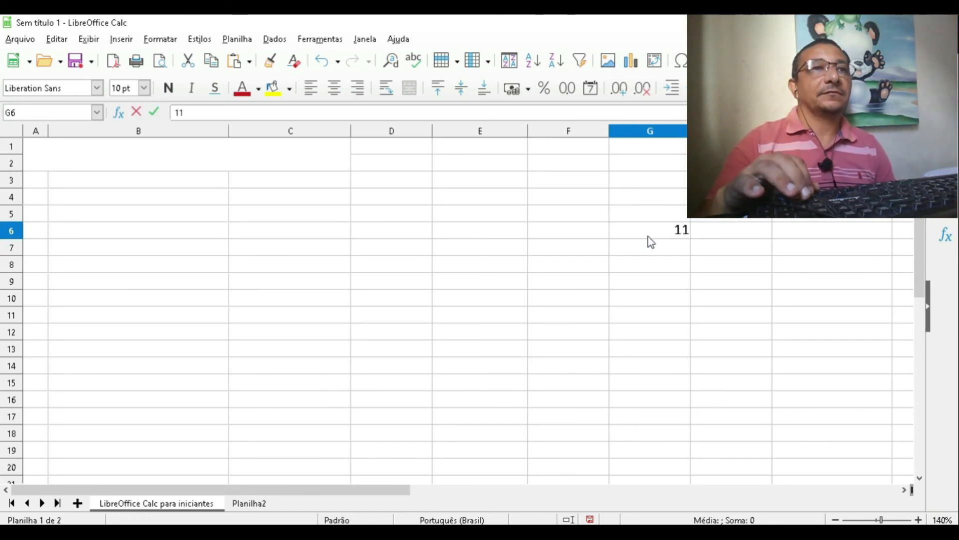
key(BackSpace)
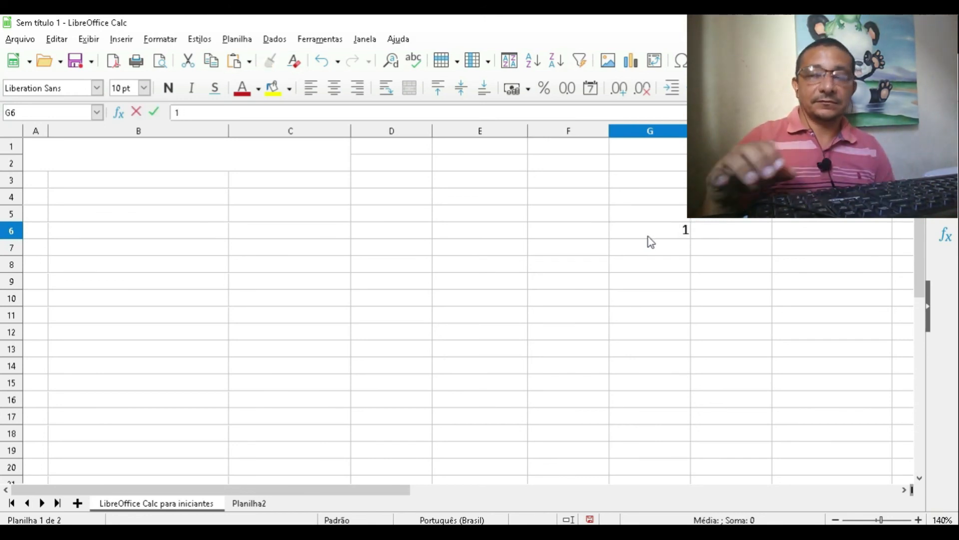
text(5/)
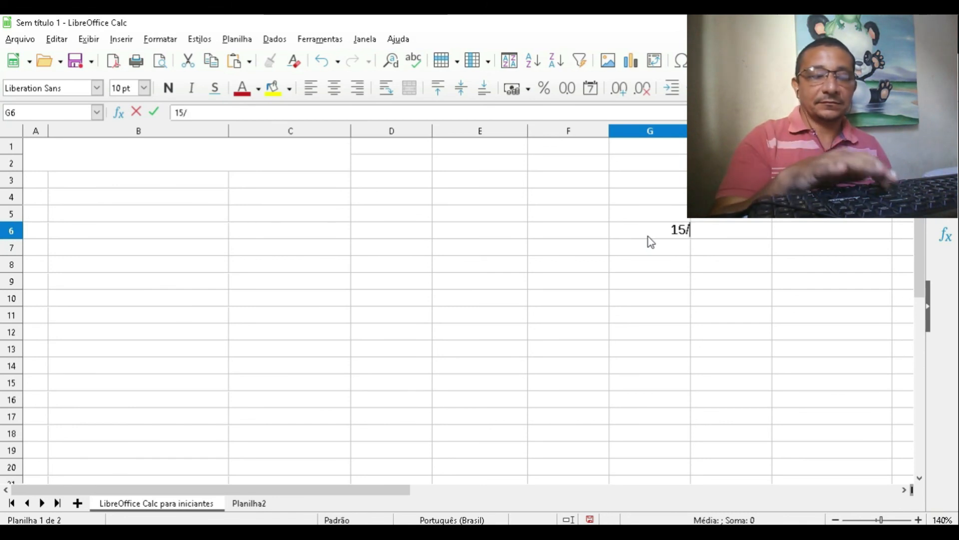
text(04)
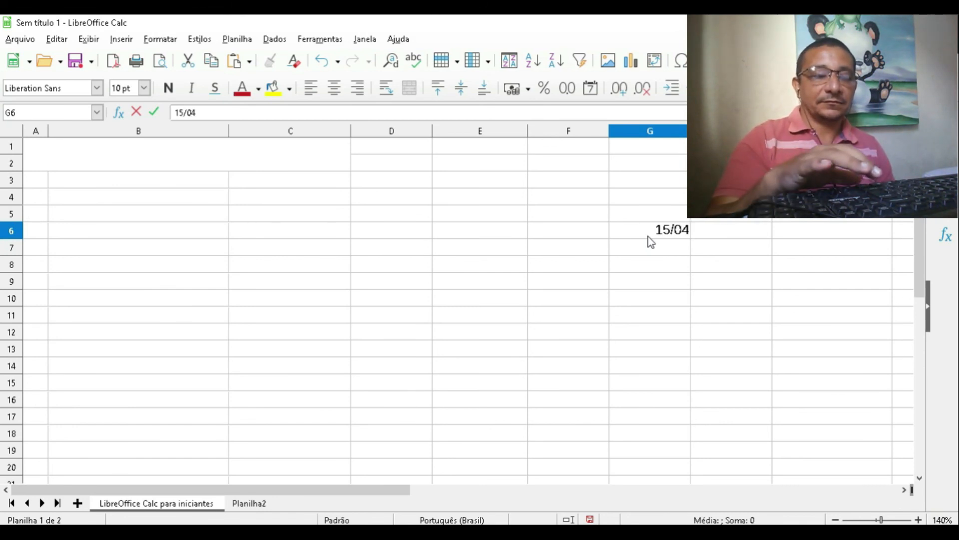
text(2021)
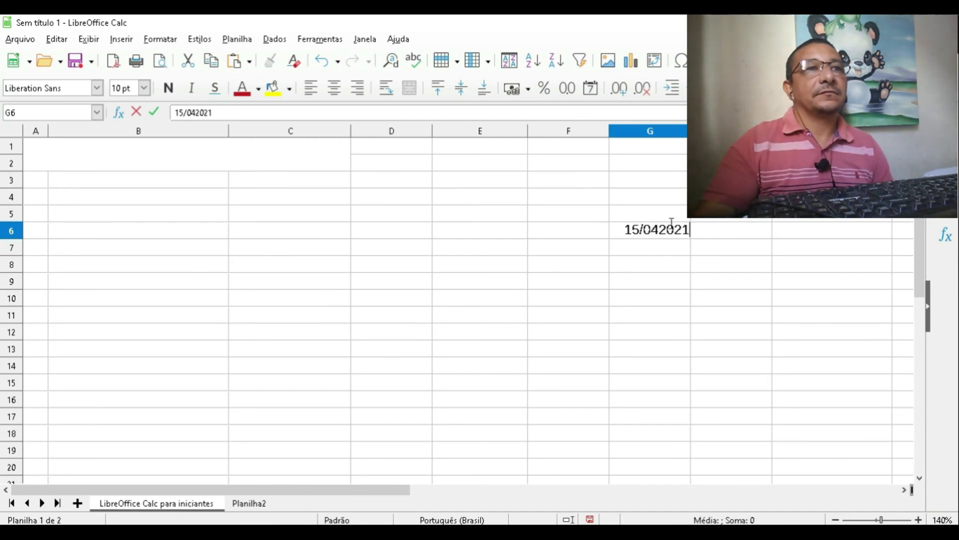
click(659, 230)
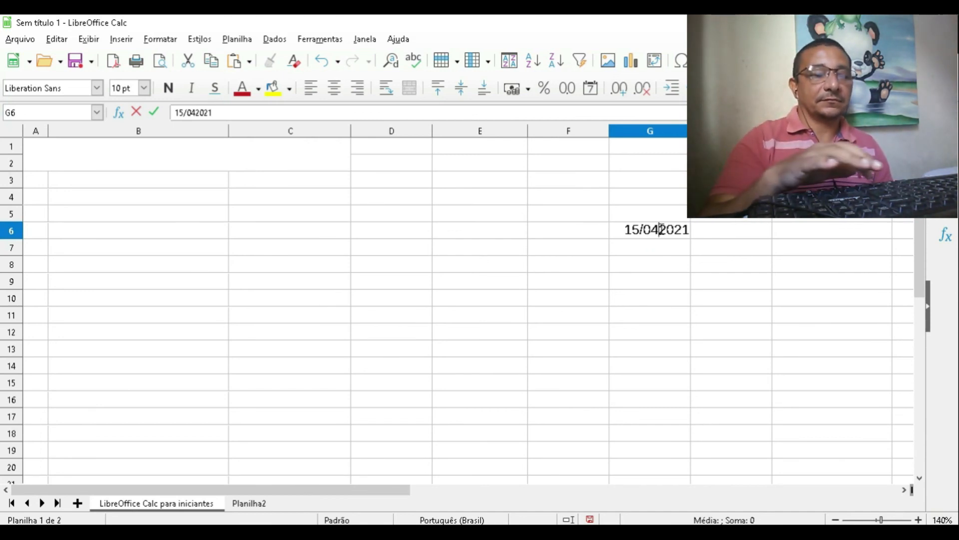
text(/)
double_click(629, 314)
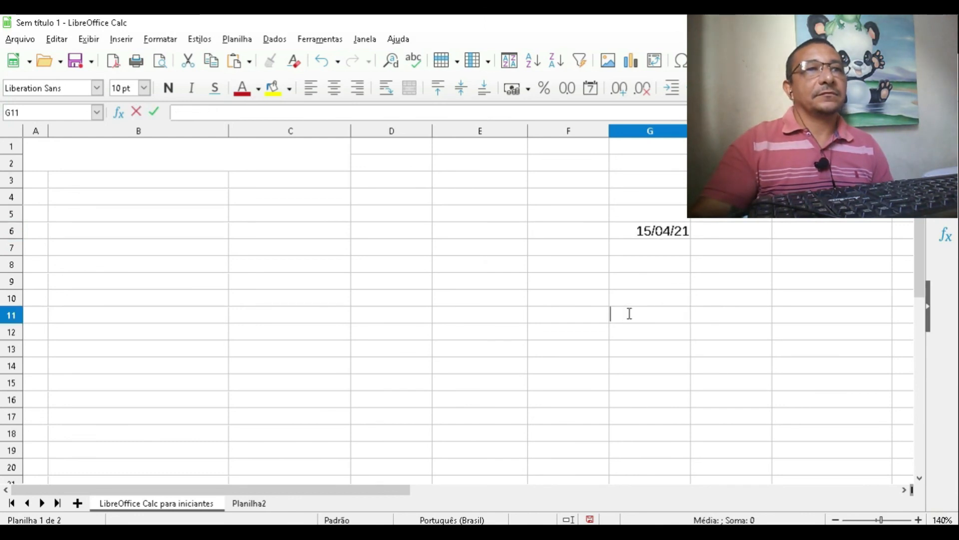
Extend the date in G6 as a daily series down to G10.
click(669, 231)
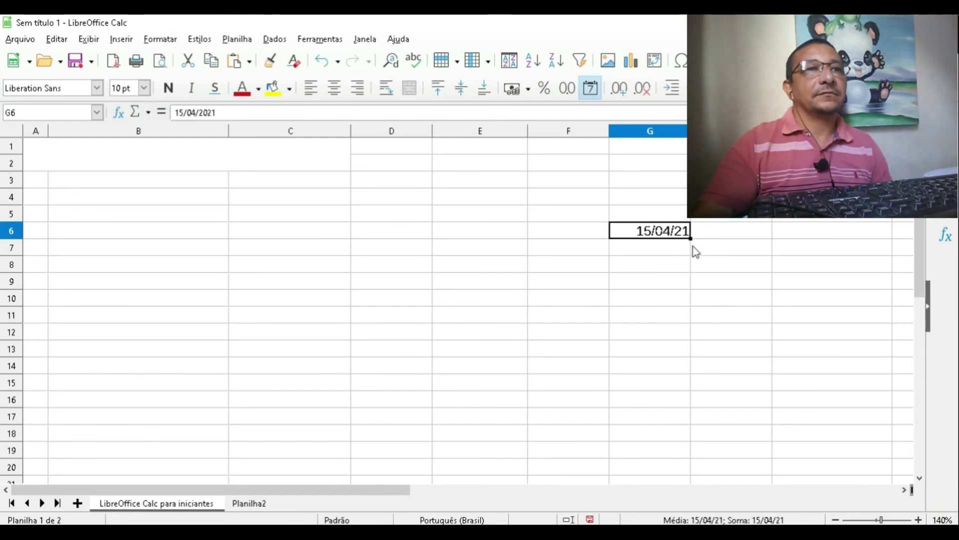
drag(690, 239, 690, 306)
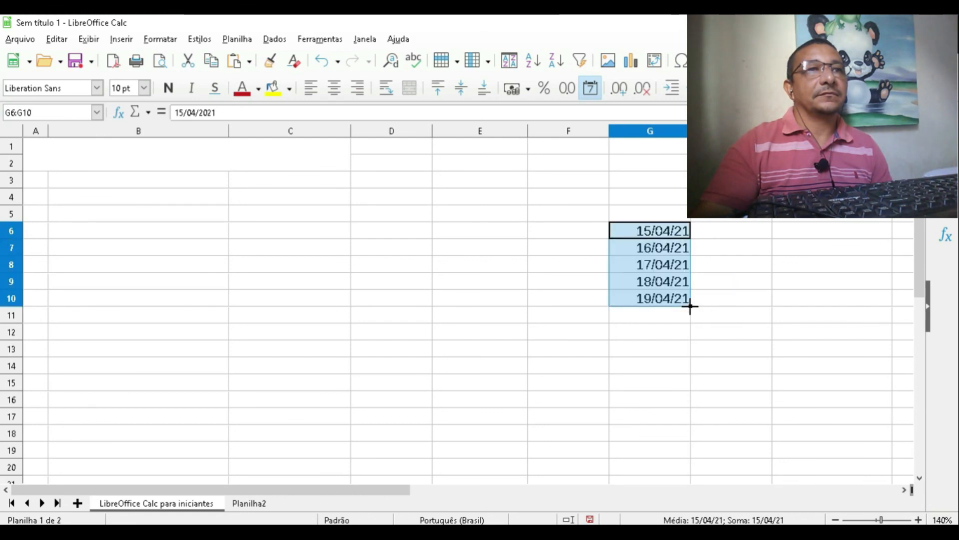
click(721, 231)
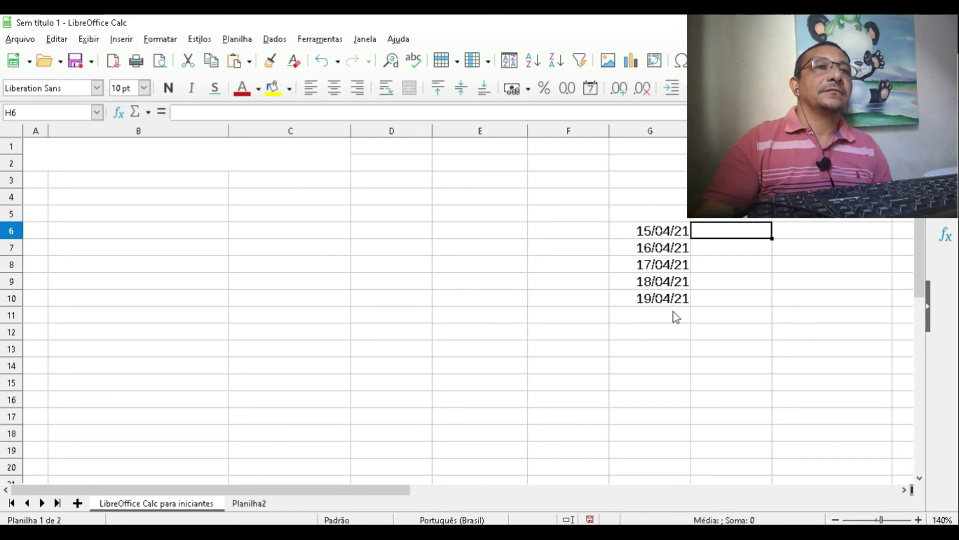
Clear the date series from cells G6:G10.
drag(674, 303, 668, 235)
key(Delete)
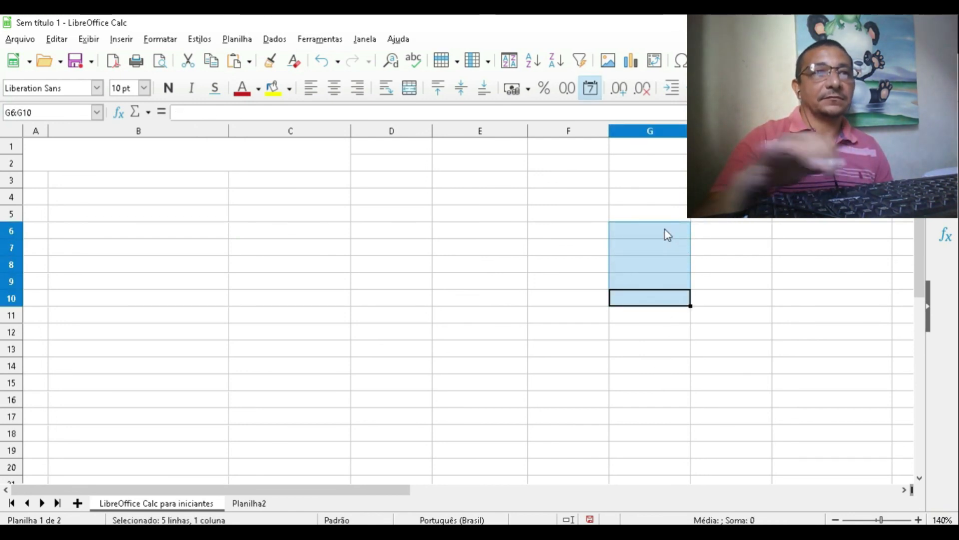
click(748, 284)
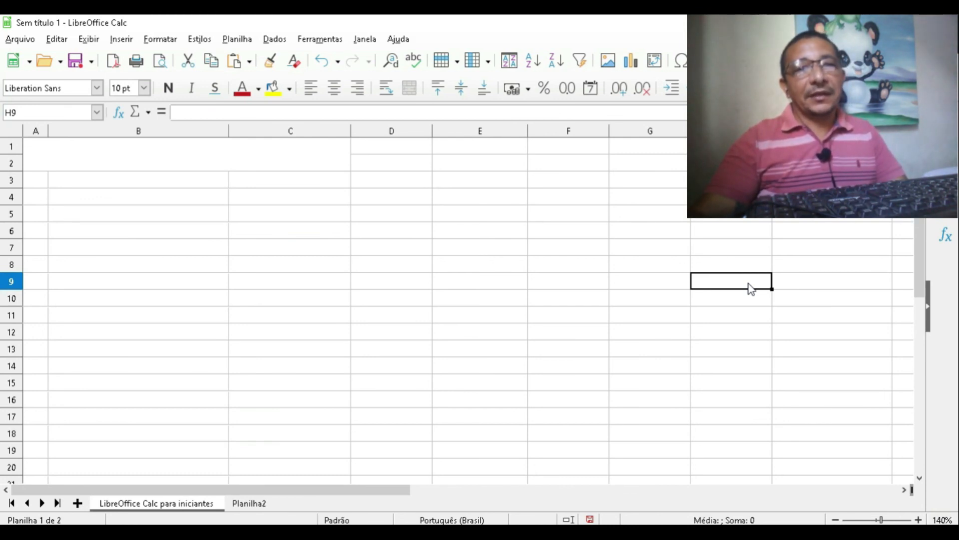
click(736, 320)
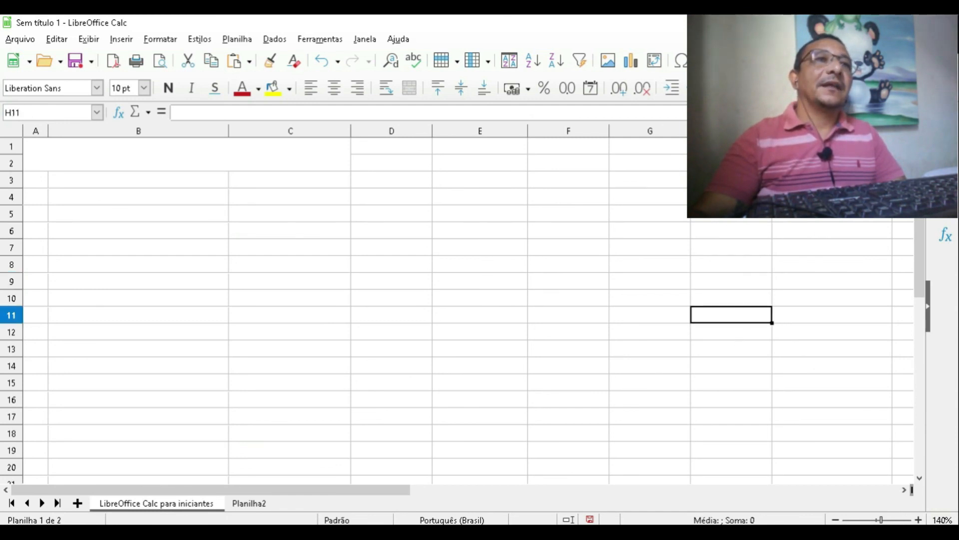
click(286, 199)
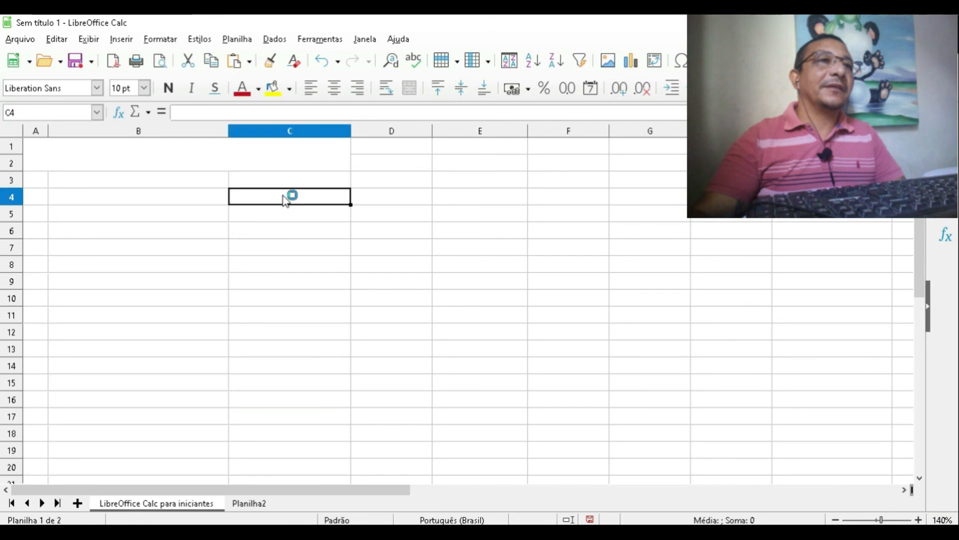
click(490, 184)
click(490, 267)
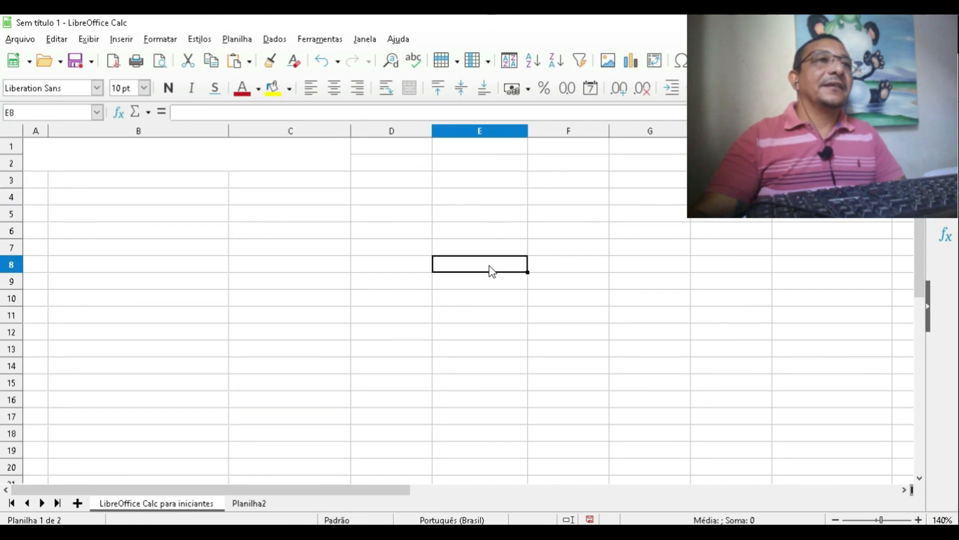
click(599, 184)
click(603, 194)
click(565, 252)
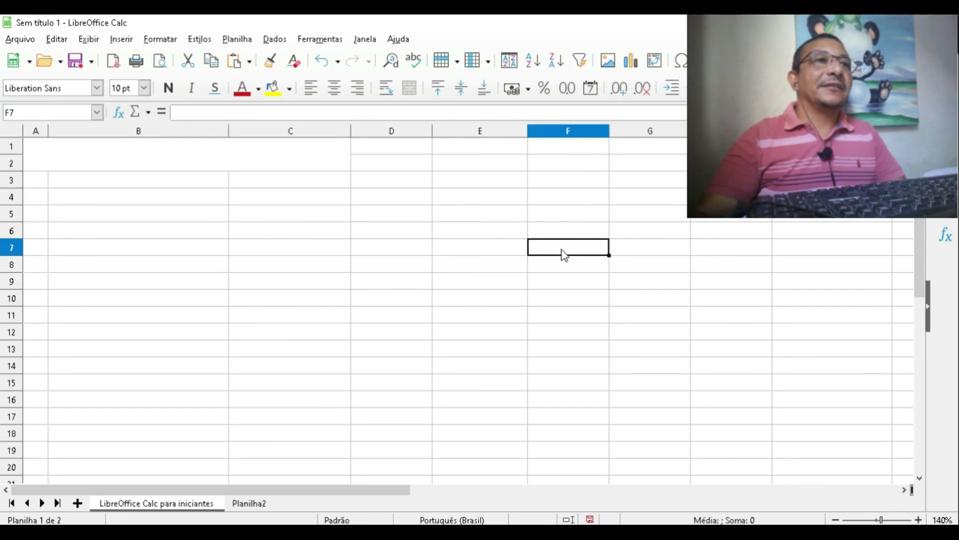
click(581, 217)
click(581, 272)
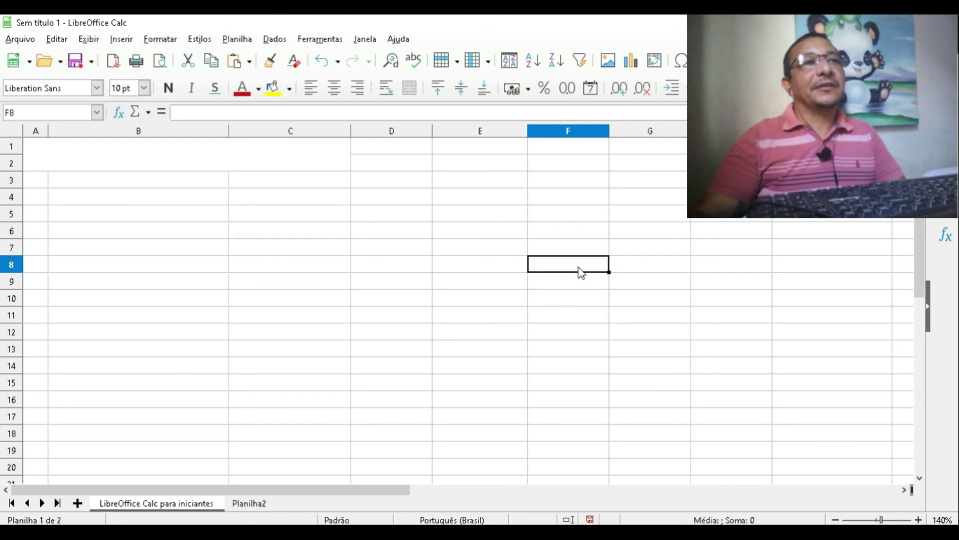
Enter the date 15/04/2021 in cell F5.
double_click(559, 219)
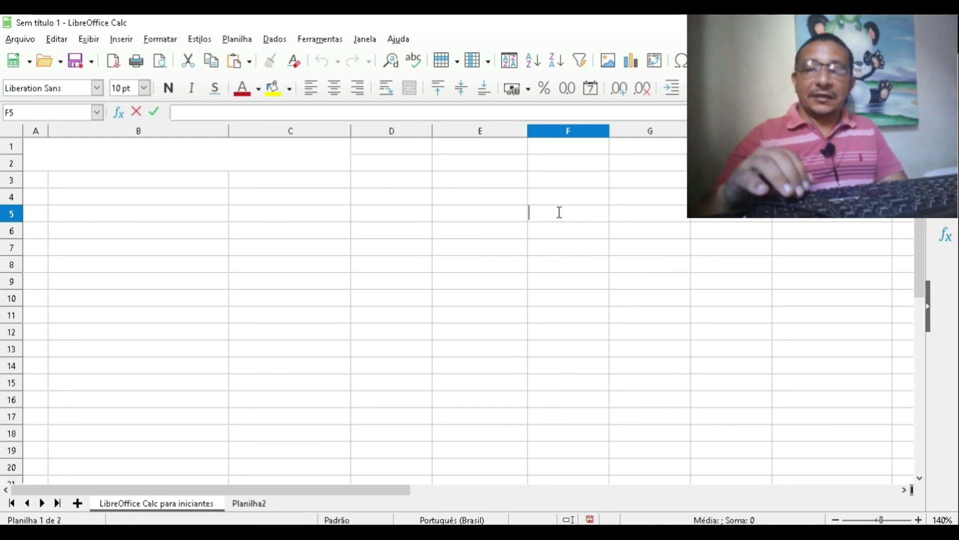
text(15/)
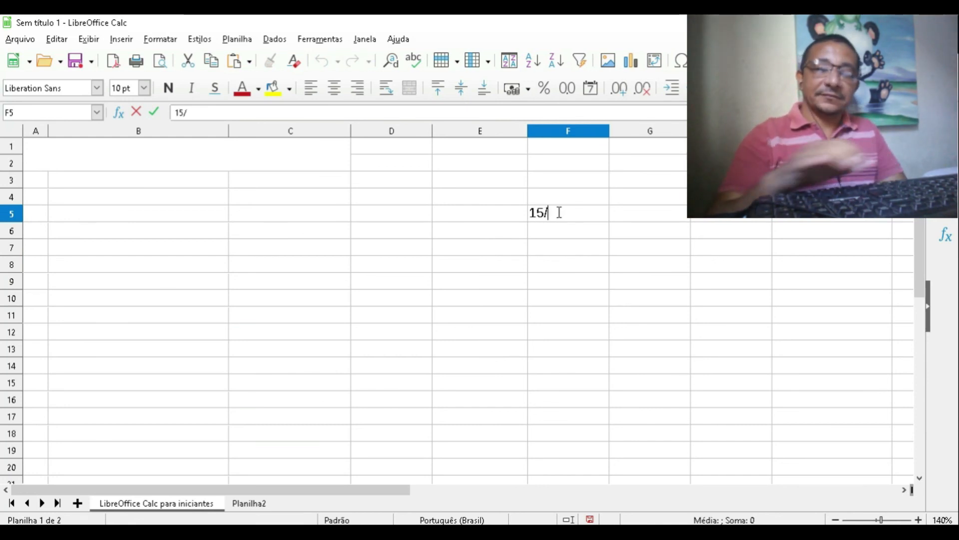
text(04)
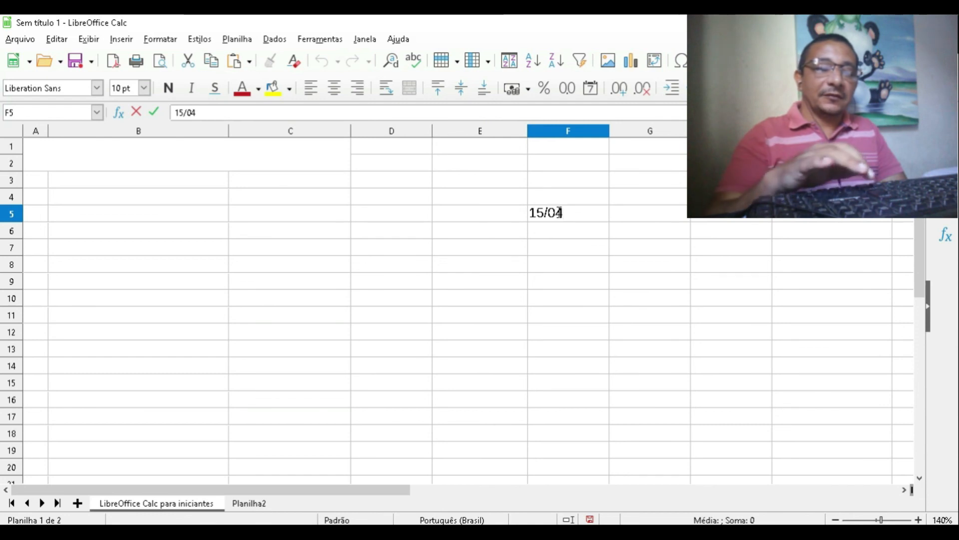
text(/2021)
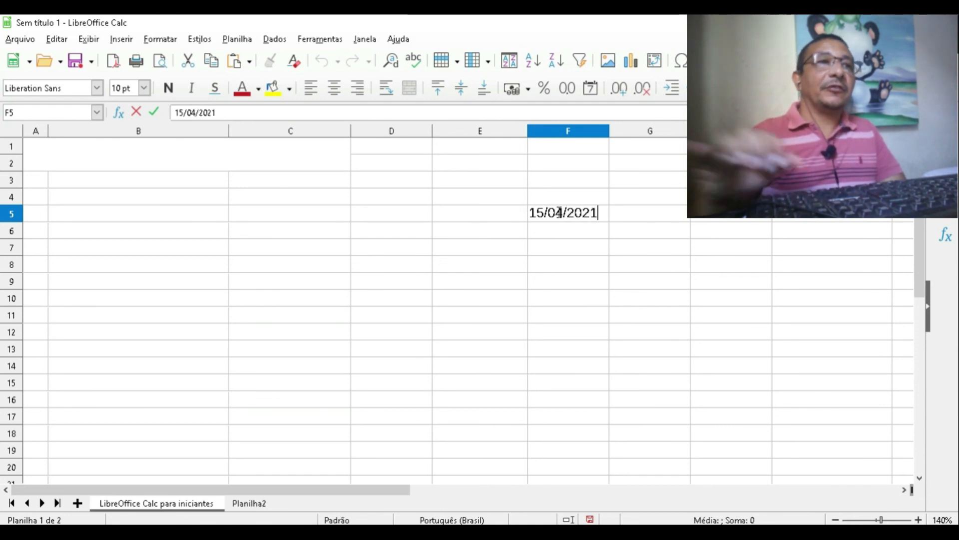
click(562, 237)
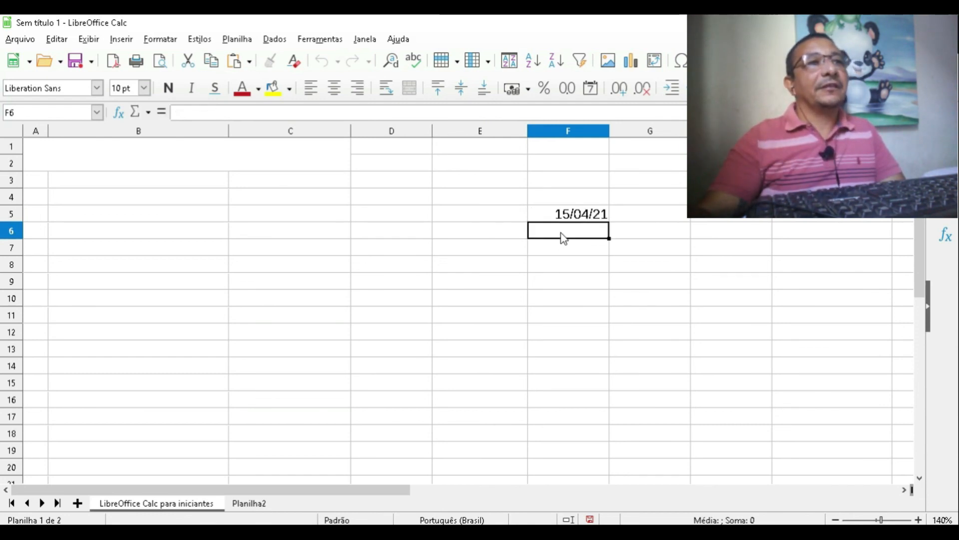
Extend the date in F5 as a daily series down to F14.
click(594, 215)
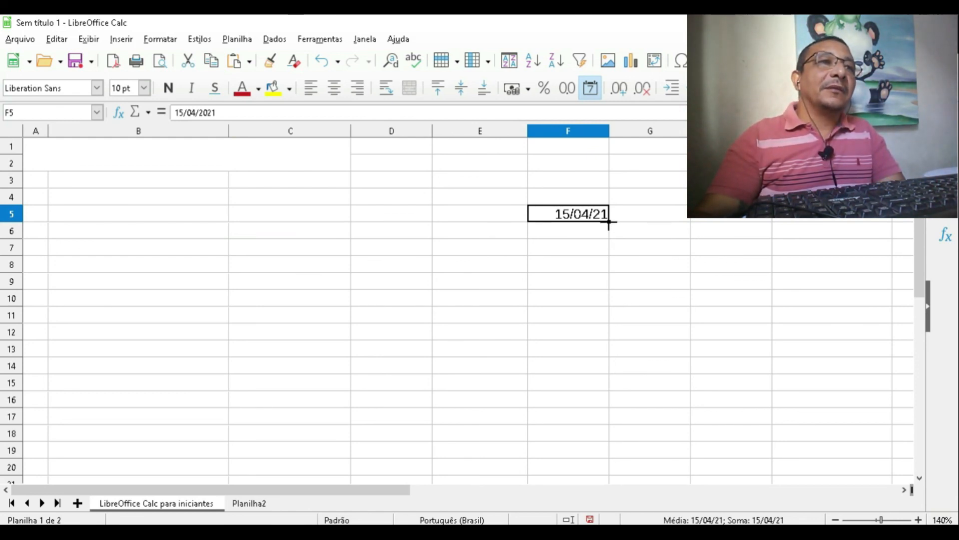
drag(608, 235, 607, 378)
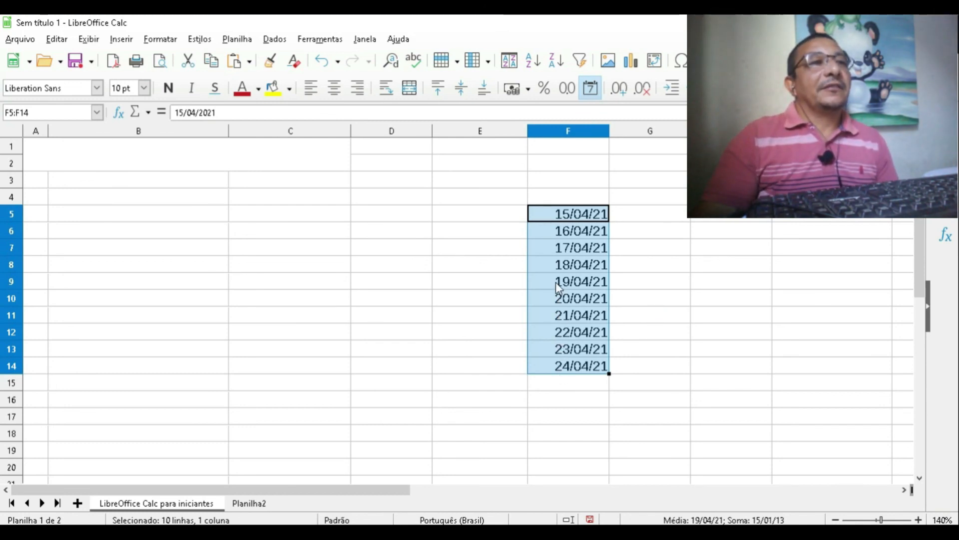
click(683, 214)
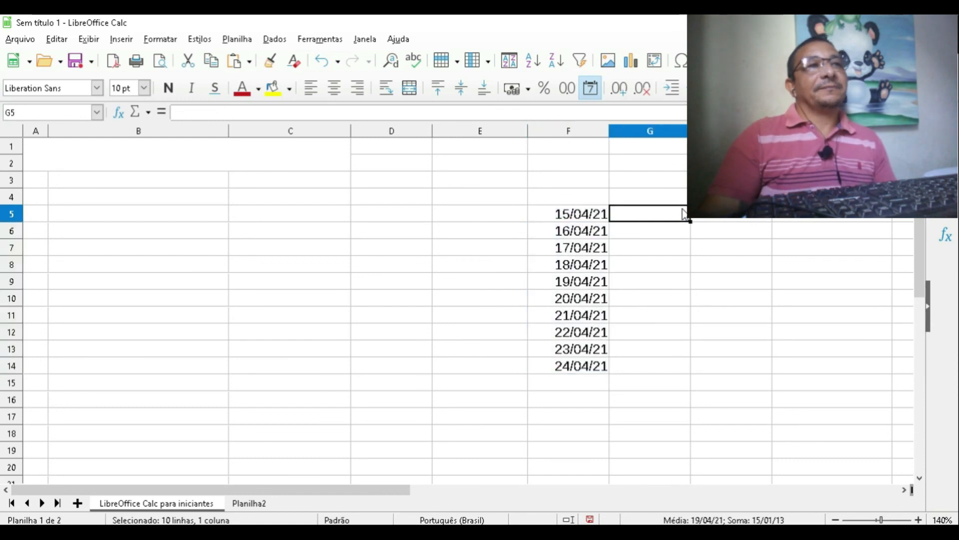